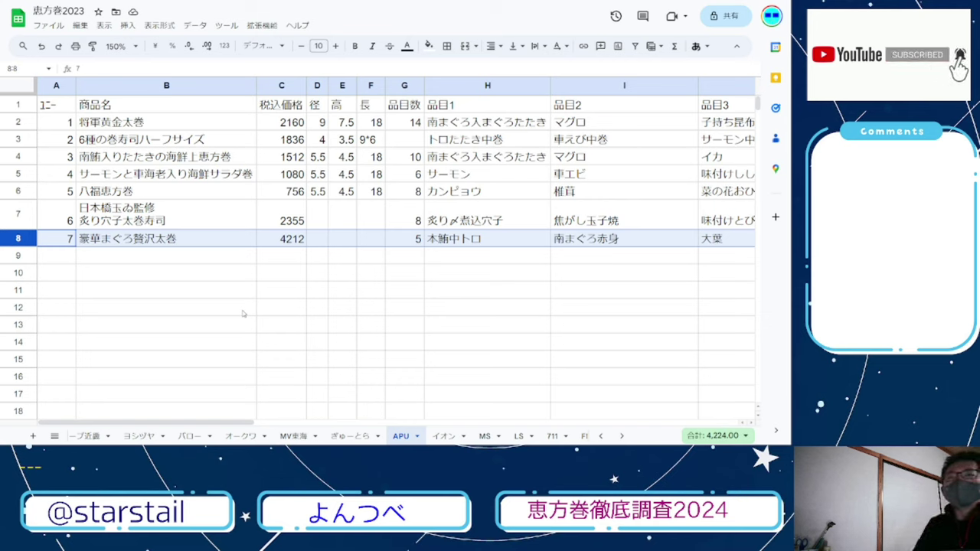
# - Open the 総合 sheet of the 2023 workbook and examine the price and item-count figures across the store columns
pyautogui.scroll(5, 86, 435)
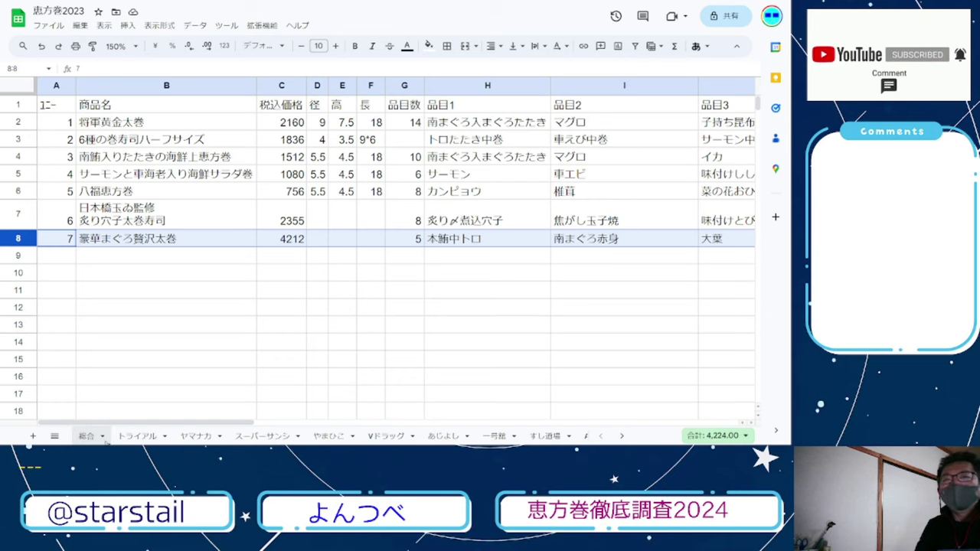
pyautogui.click(93, 437)
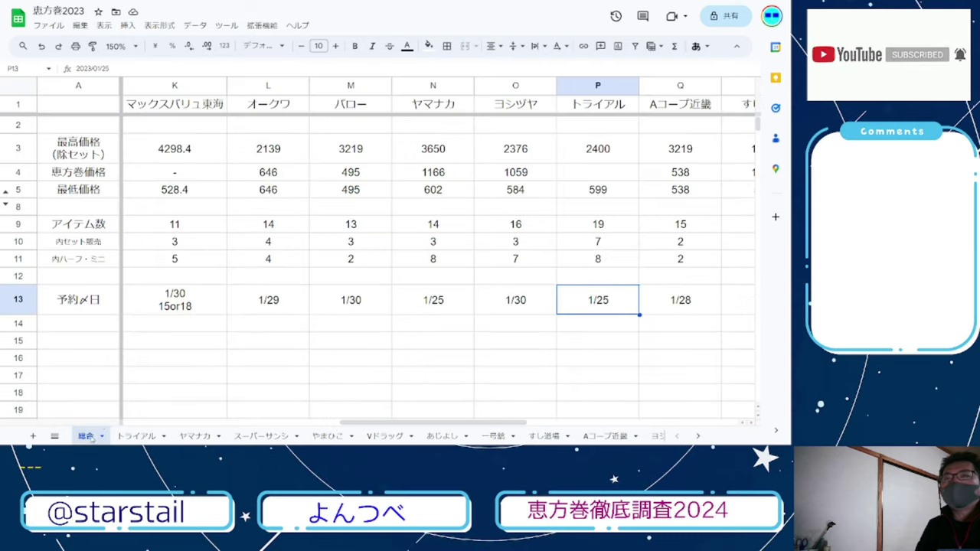
pyautogui.click(613, 201)
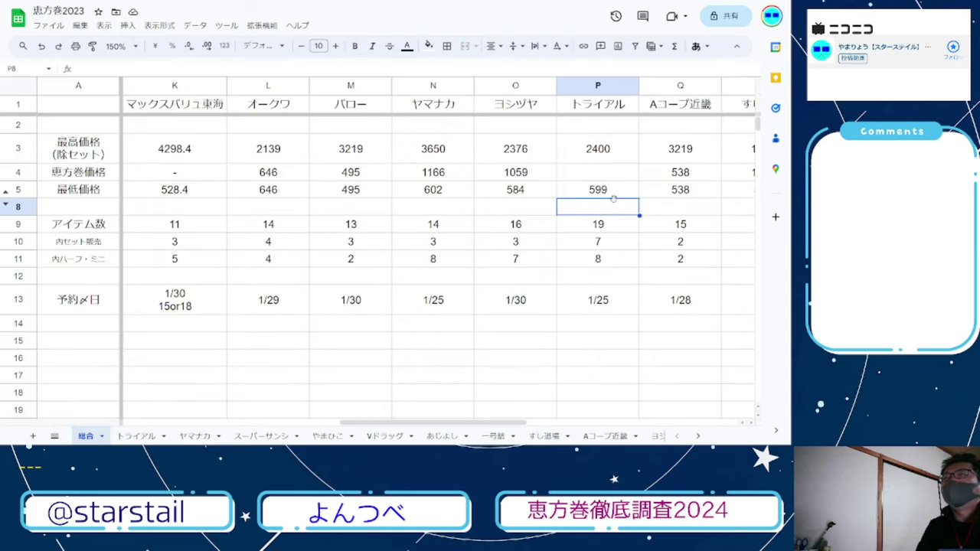
pyautogui.press('Right')
pyautogui.press('Right')
pyautogui.press('Right')
pyautogui.press('Right')
pyautogui.press('Right')
pyautogui.press('Right')
pyautogui.press('Right')
pyautogui.press('Right')
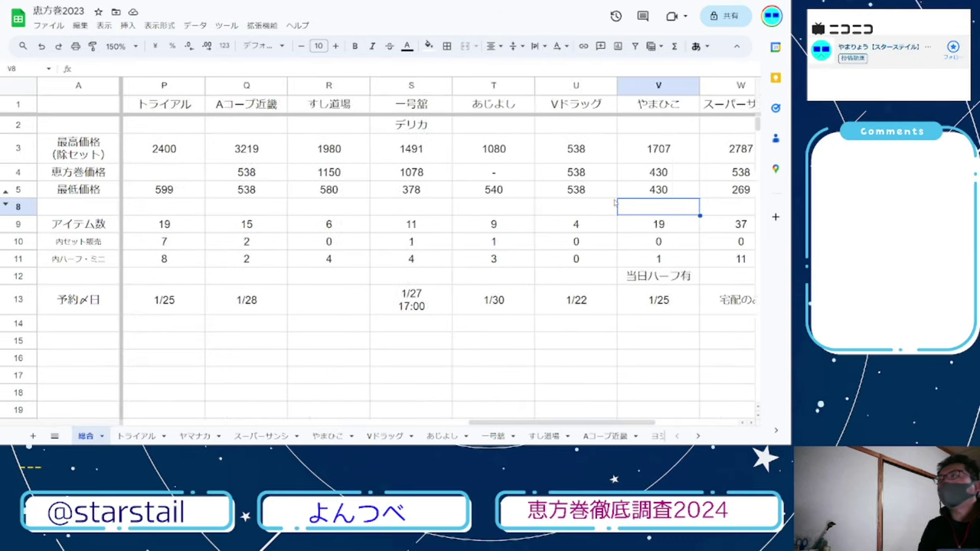
pyautogui.press('Left')
pyautogui.press('Left')
pyautogui.press('Left')
pyautogui.press('Left')
pyautogui.press('Left')
pyautogui.press('Left')
pyautogui.press('Left')
pyautogui.press('Left')
pyautogui.press('Left')
pyautogui.press('Left')
pyautogui.press('Left')
pyautogui.press('Left')
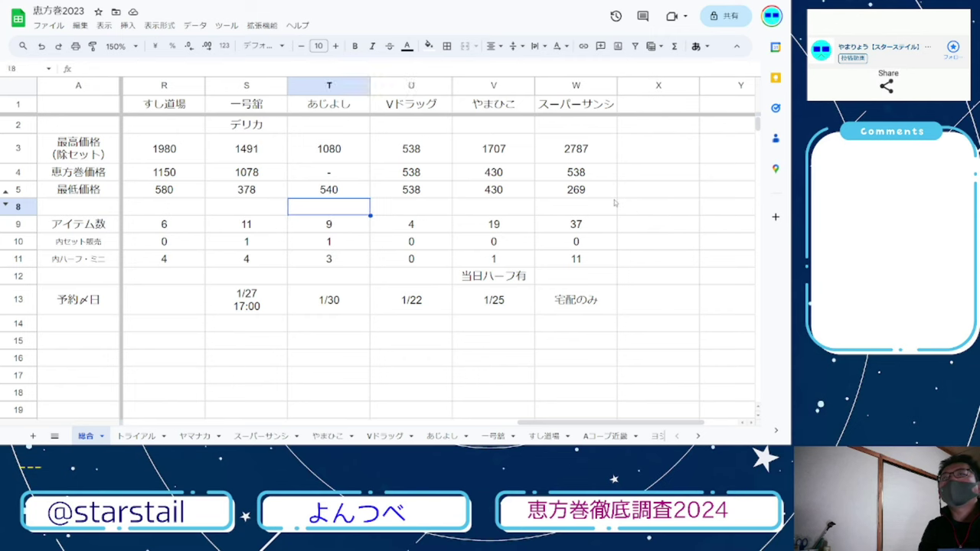
pyautogui.press('Left')
pyautogui.press('Left')
pyautogui.press('Left')
pyautogui.press('Left')
pyautogui.press('Left')
pyautogui.press('Left')
pyautogui.press('Left')
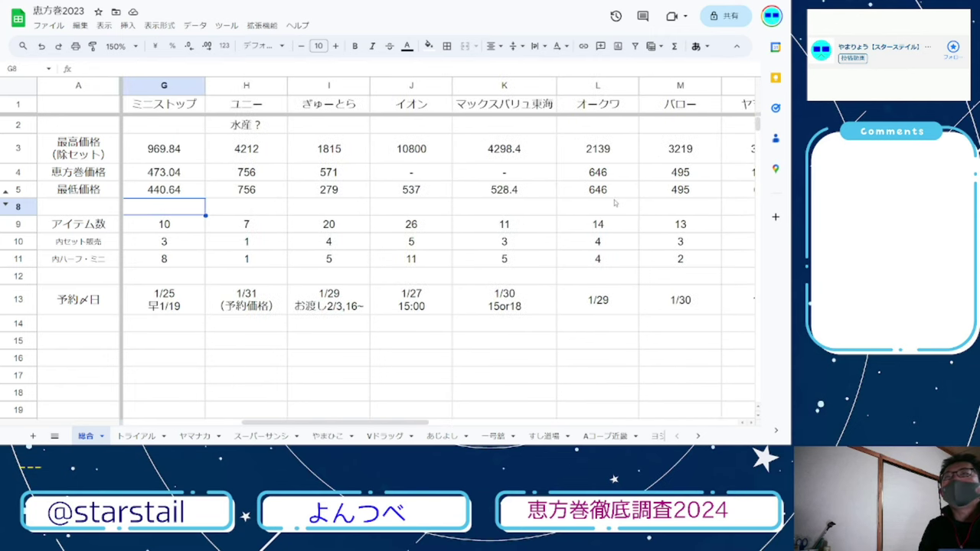
pyautogui.press('Left')
pyautogui.press('Left')
# - Review the store columns of the 2023 summary from the convenience stores through to スーパーサンシ
pyautogui.press('Right')
pyautogui.press('Right')
pyautogui.press('Right')
pyautogui.press('Right')
pyautogui.press('Right')
pyautogui.press('Right')
pyautogui.press('Right')
pyautogui.press('Right')
pyautogui.press('Right')
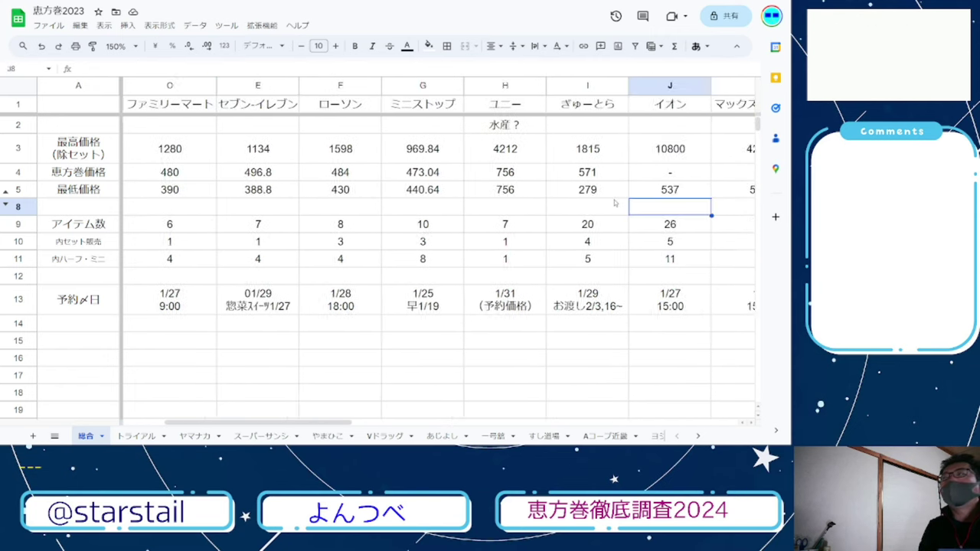
pyautogui.press('Right')
pyautogui.press('Right')
pyautogui.press('Right')
pyautogui.press('Right')
pyautogui.press('Right')
pyautogui.press('Right')
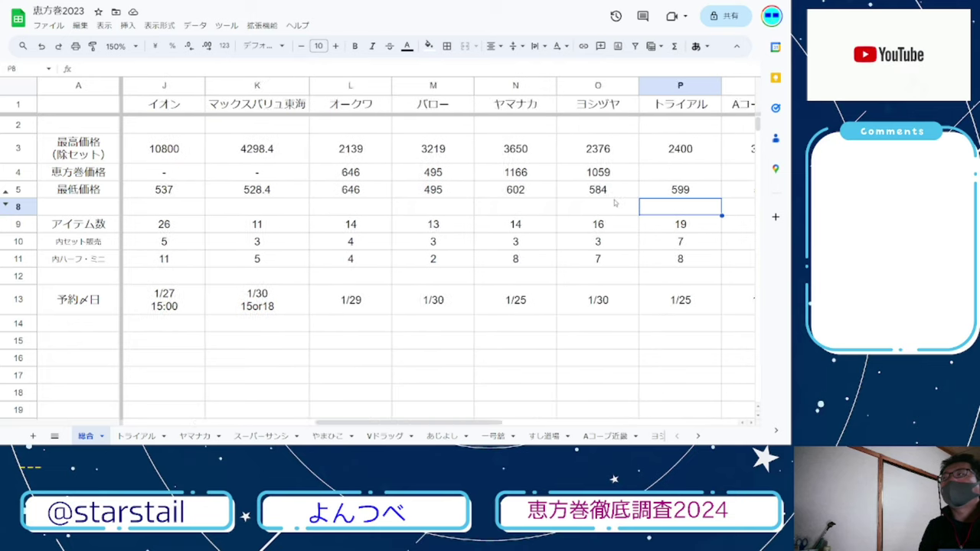
pyautogui.press('Right')
pyautogui.press('Right')
pyautogui.press('Right')
pyautogui.press('Right')
pyautogui.press('Right')
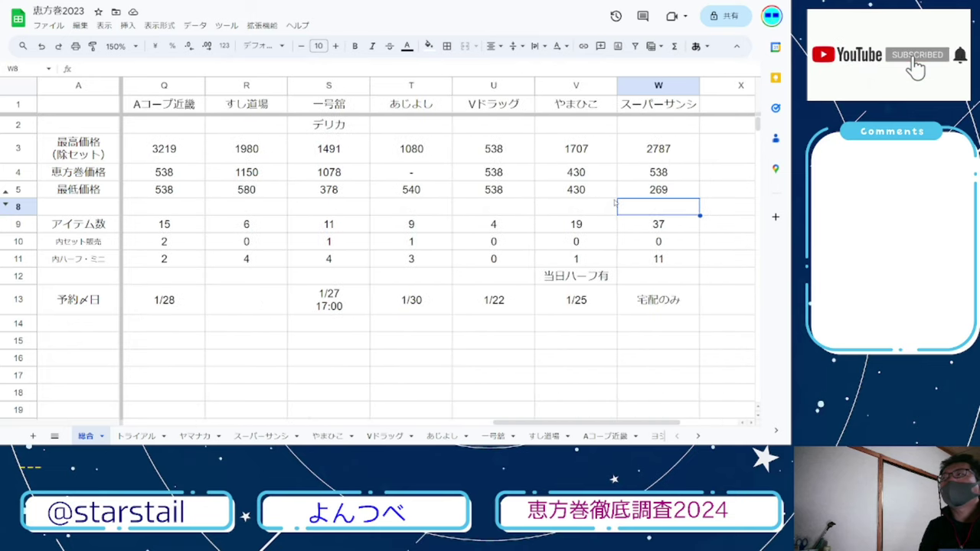
# - Locate the ユニー column in the 2023 summary and select the whole column for review
pyautogui.press('Left')
pyautogui.press('Left')
pyautogui.press('Left')
pyautogui.press('Left')
pyautogui.press('Left')
pyautogui.press('Left')
pyautogui.press('Left')
pyautogui.press('Left')
pyautogui.press('Left')
pyautogui.press('Left')
pyautogui.press('Left')
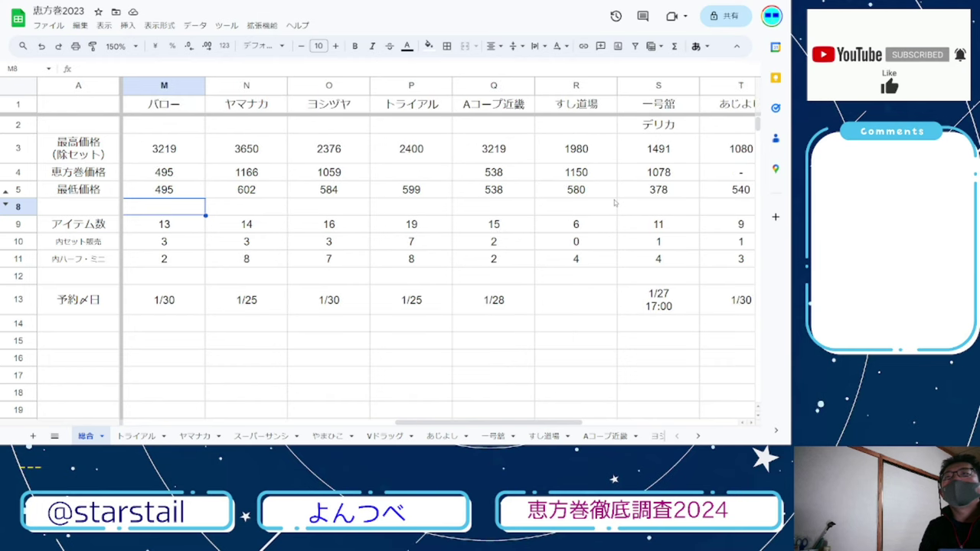
pyautogui.press('Left')
pyautogui.press('Left')
pyautogui.press('Left')
pyautogui.press('Left')
pyautogui.press('Left')
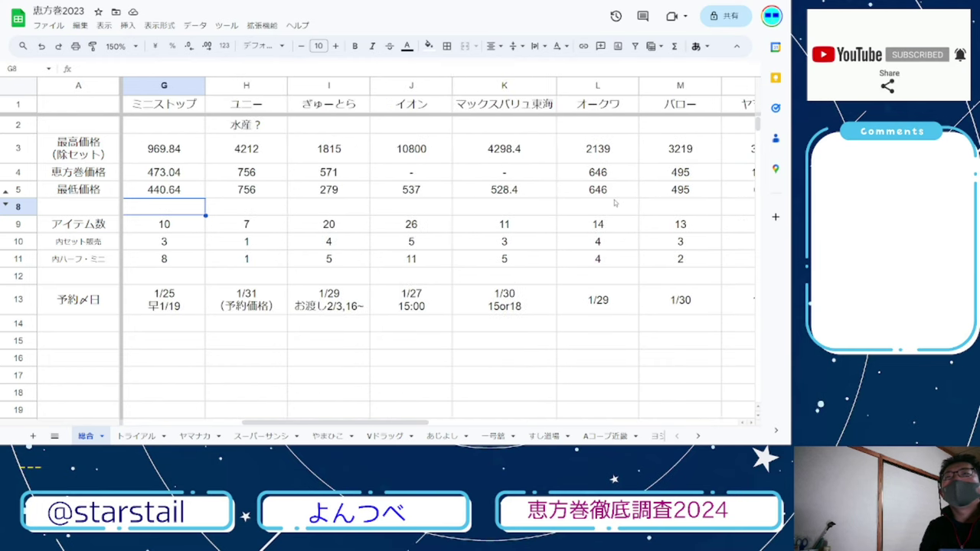
pyautogui.press('Right')
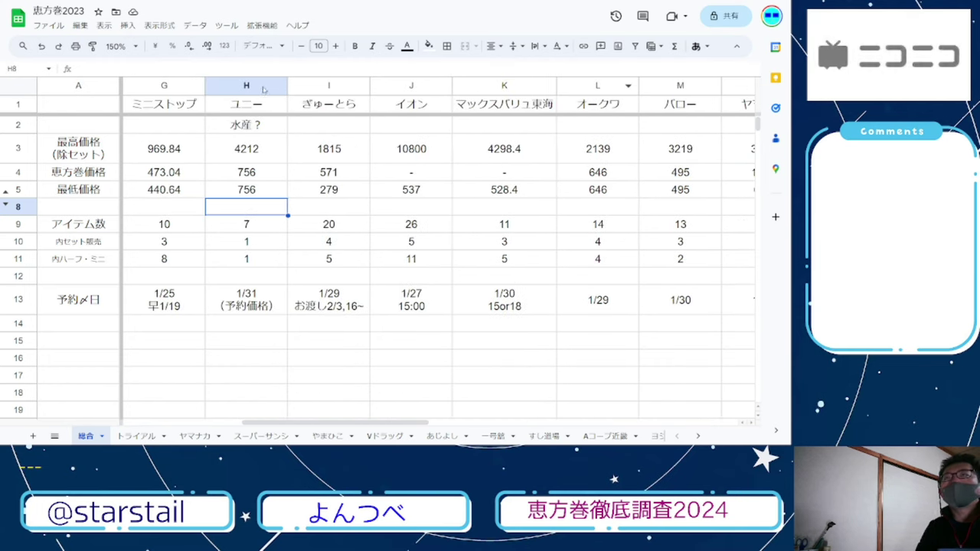
pyautogui.click(262, 85)
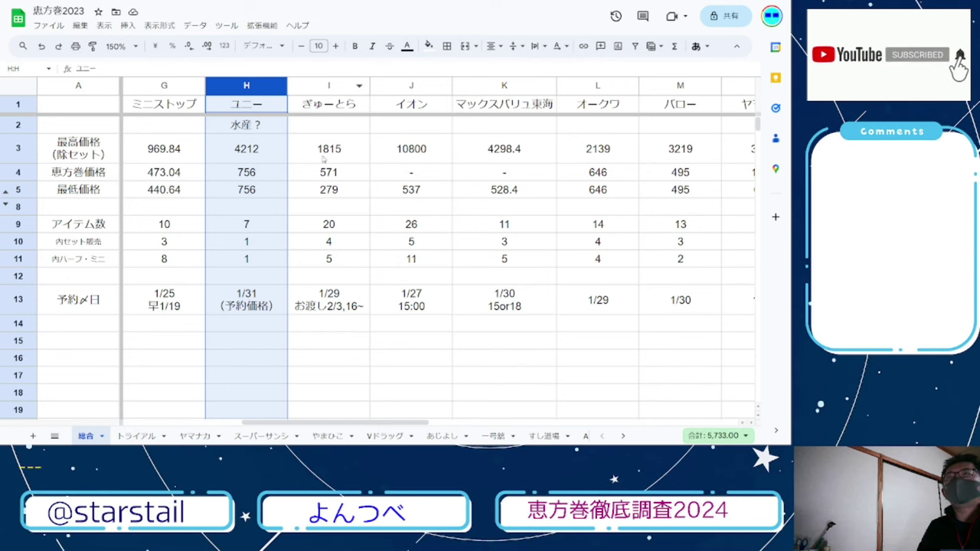
# - Switch to the 恵方巻2024 workbook and look through the +APU product list, highlighting the ズワイ蟹 roll pair and 将軍黄金太巻
pyautogui.hotkey('ctrl', 'Tab')
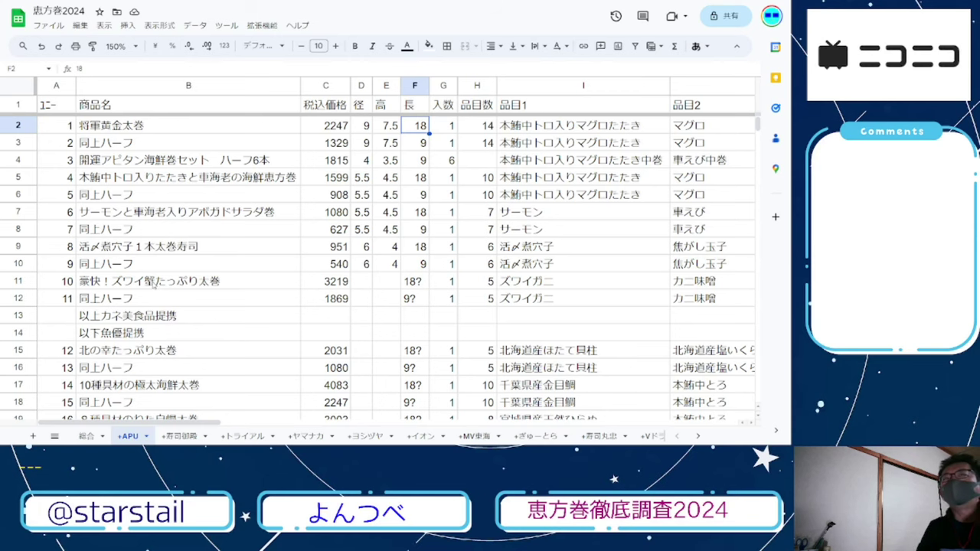
pyautogui.scroll(-5, 154, 284)
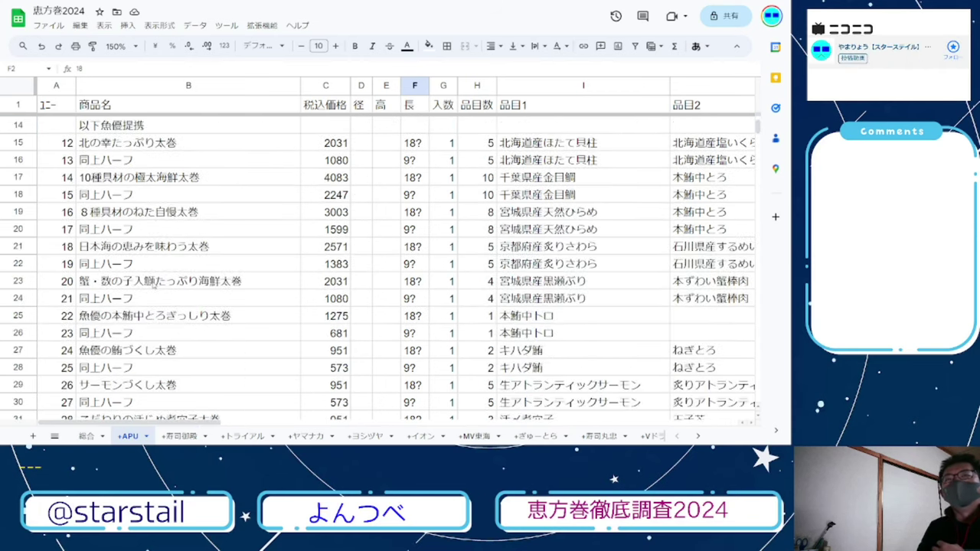
pyautogui.scroll(5, 154, 284)
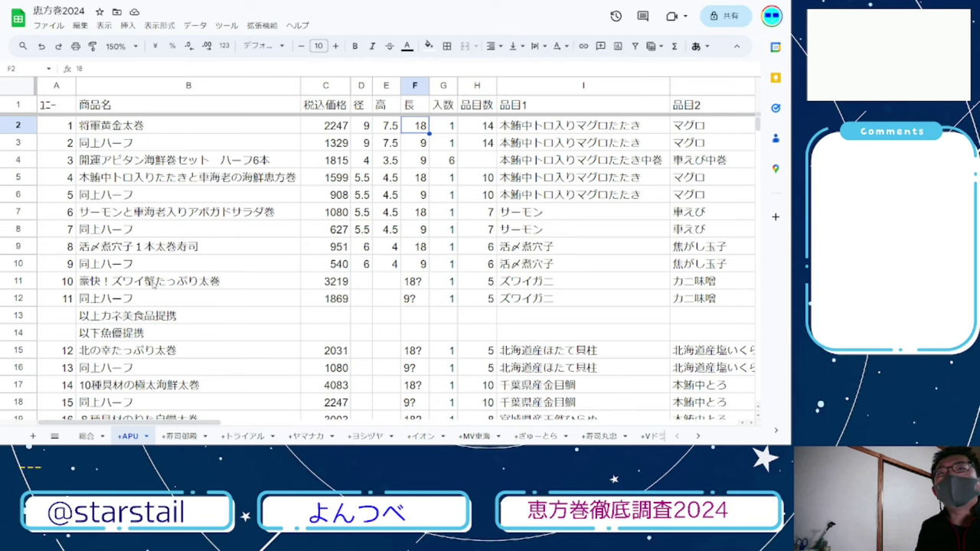
pyautogui.moveTo(153, 283); pyautogui.dragTo(231, 312)
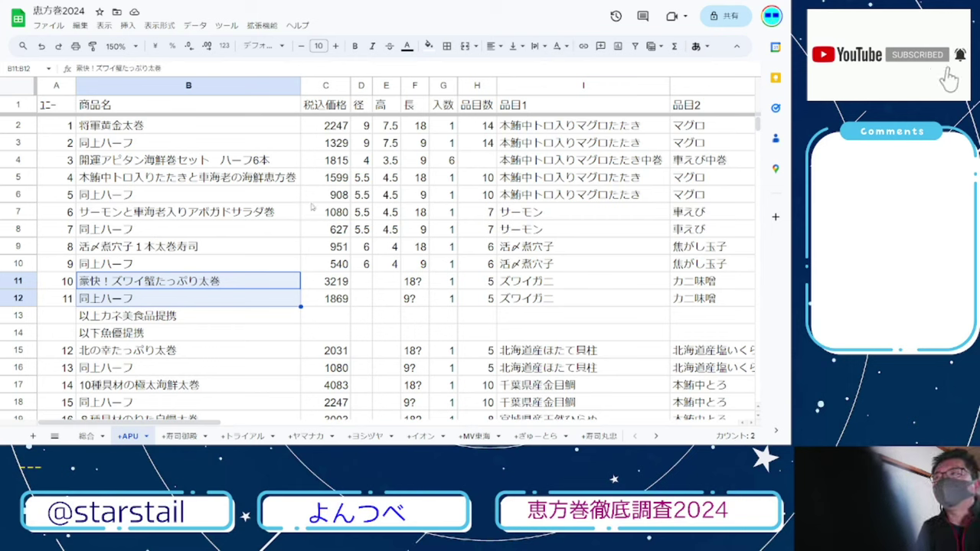
pyautogui.click(259, 129)
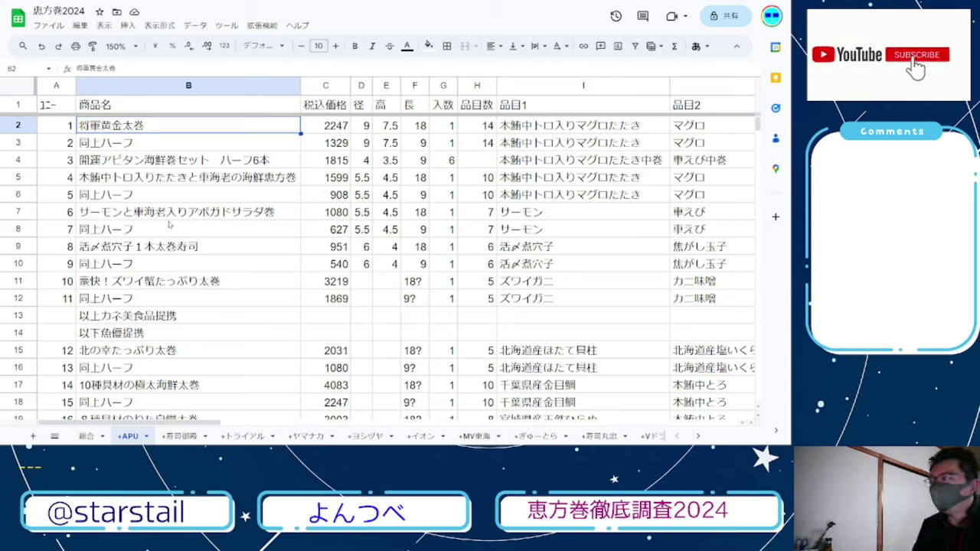
# - Check the 2023 ユニー summary against the 2024 list, examining the price of 将軍黄金太巻 and its half-size row
pyautogui.hotkey('ctrl', 'Tab')
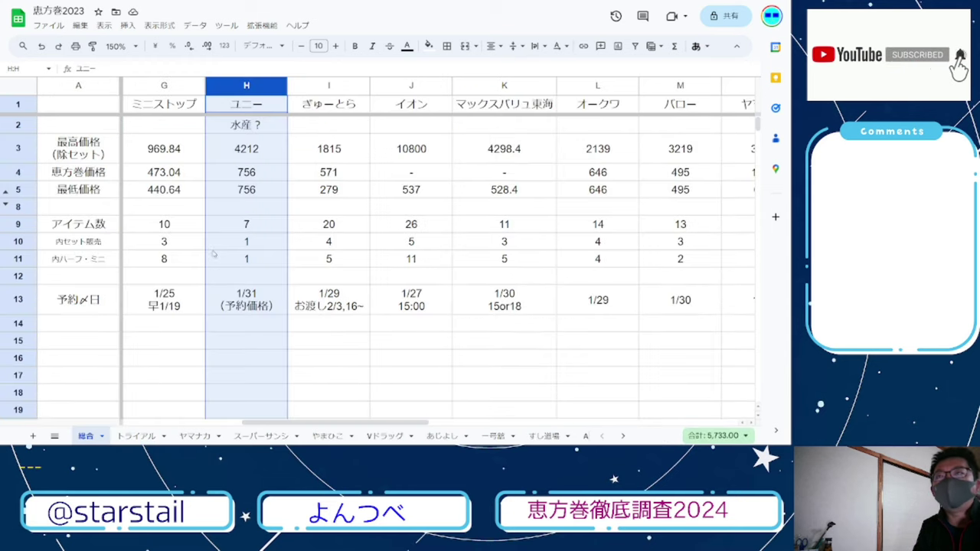
pyautogui.hotkey('ctrl', 'Tab')
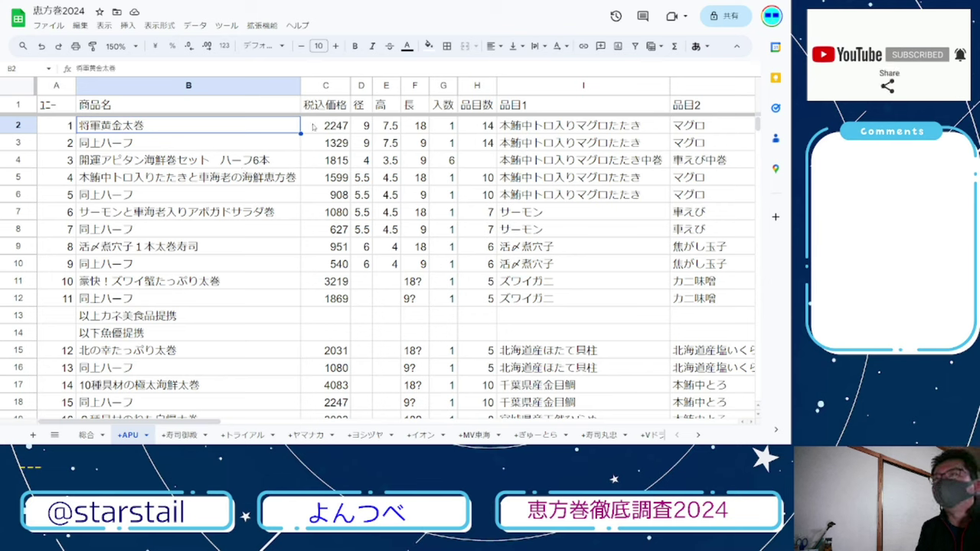
pyautogui.click(341, 129)
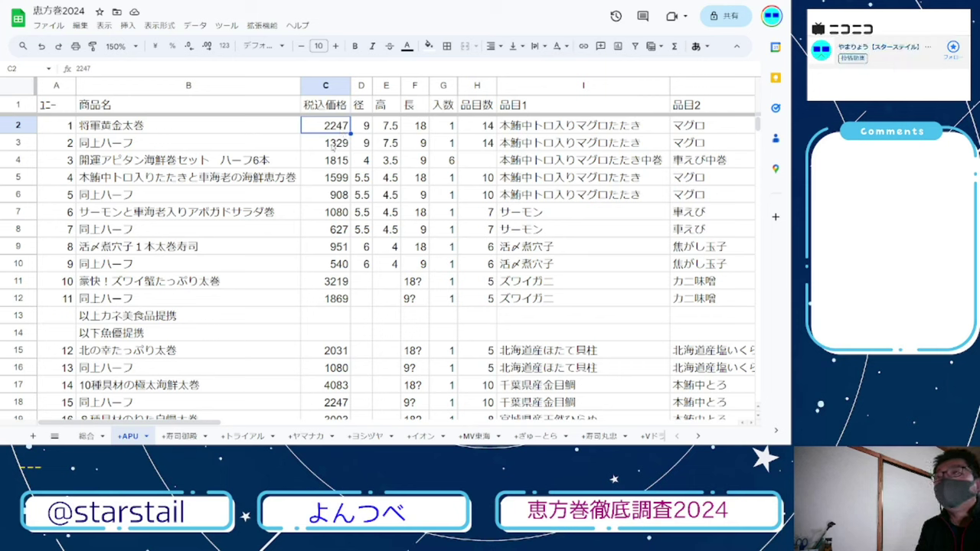
pyautogui.click(15, 144)
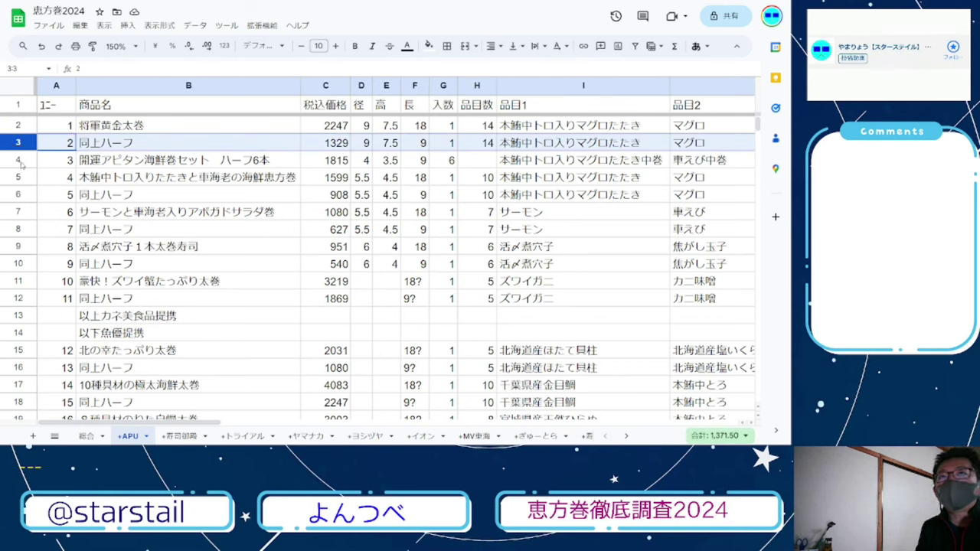
# - Examine the 開運アピタン海鮮巻セット row's dimensions and 品目1, and compare 品目1 with the row above
pyautogui.click(20, 160)
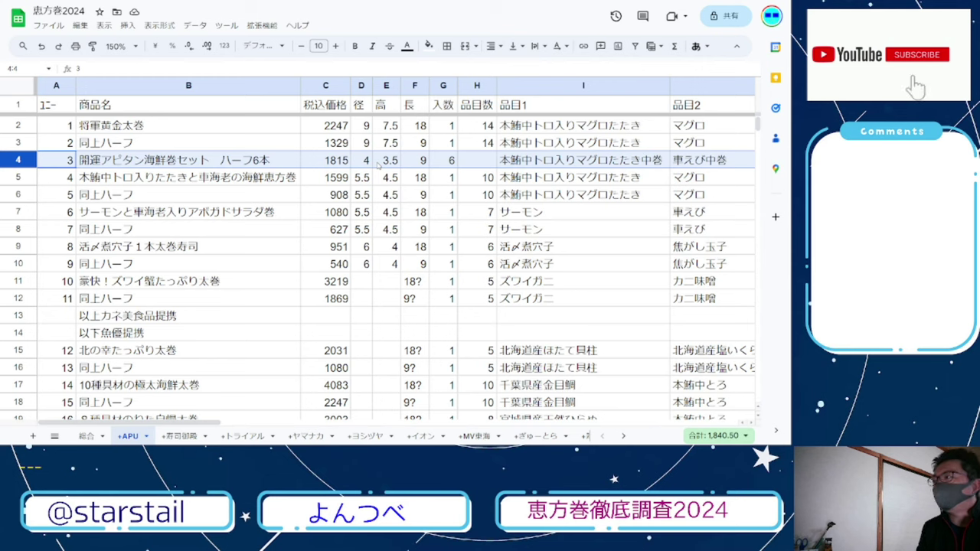
pyautogui.click(378, 163)
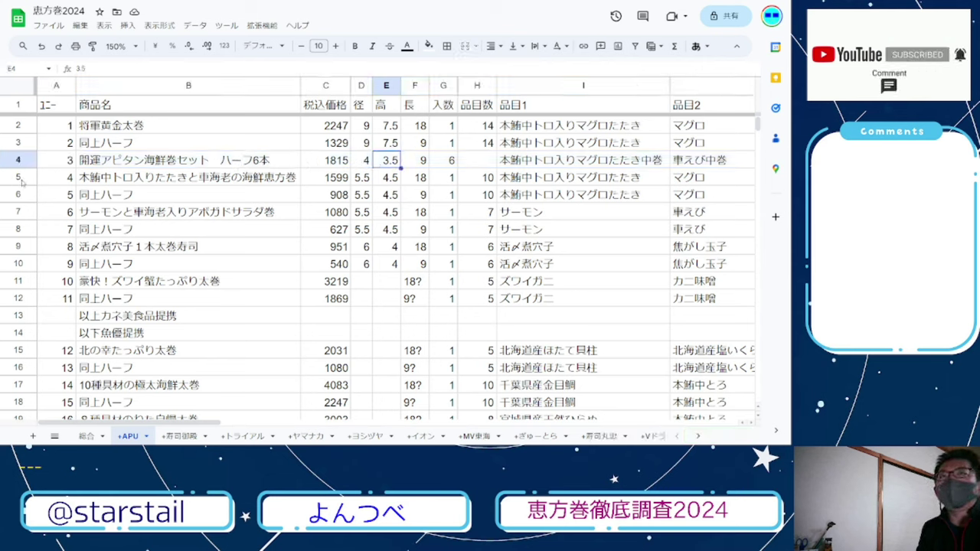
pyautogui.click(567, 161)
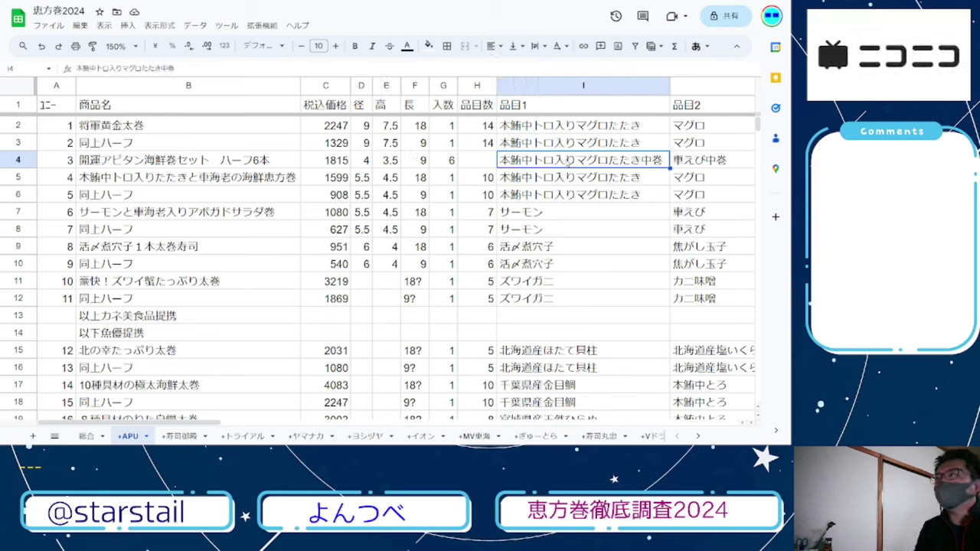
pyautogui.press('Up')
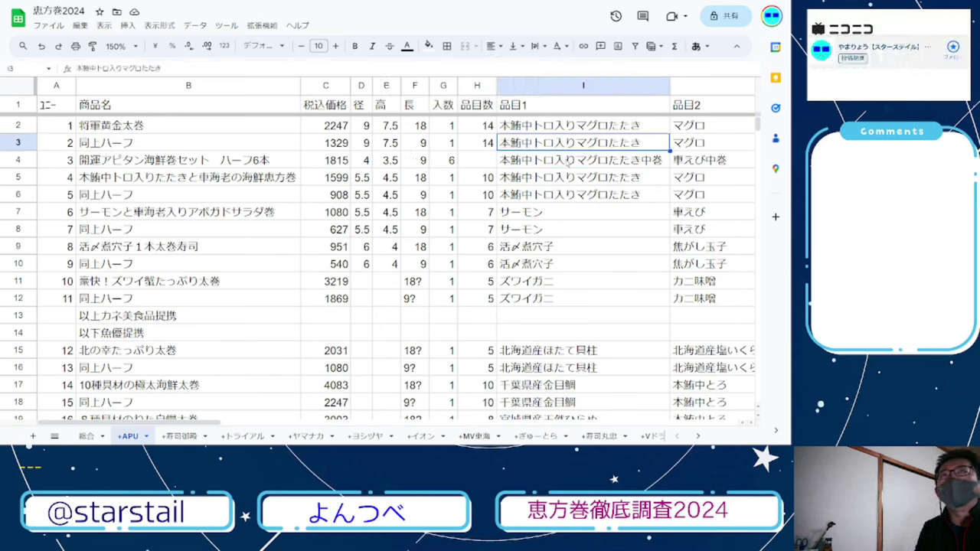
# - Return to the 恵方巻2023 workbook and open its APU sheet
pyautogui.hotkey('ctrl', 'Tab')
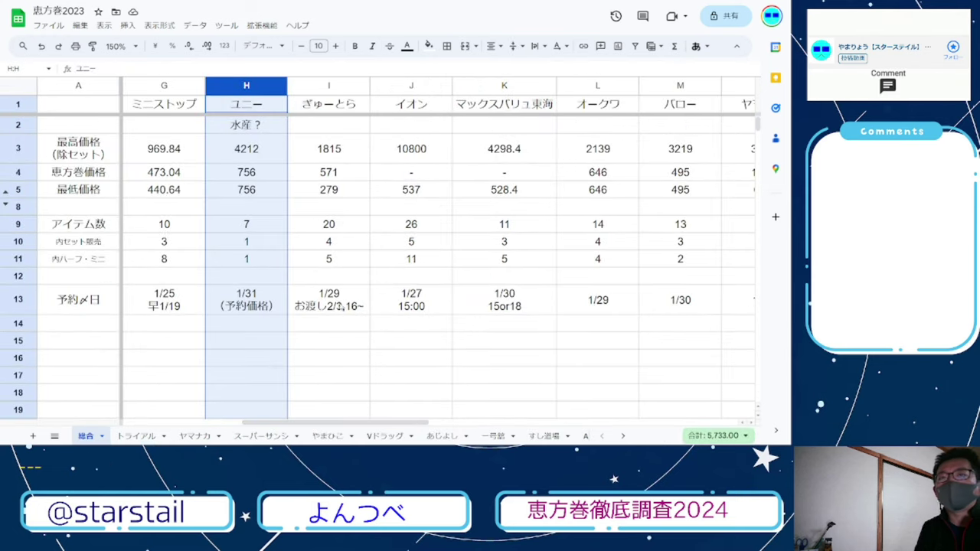
pyautogui.hscroll(5, 318, 438)
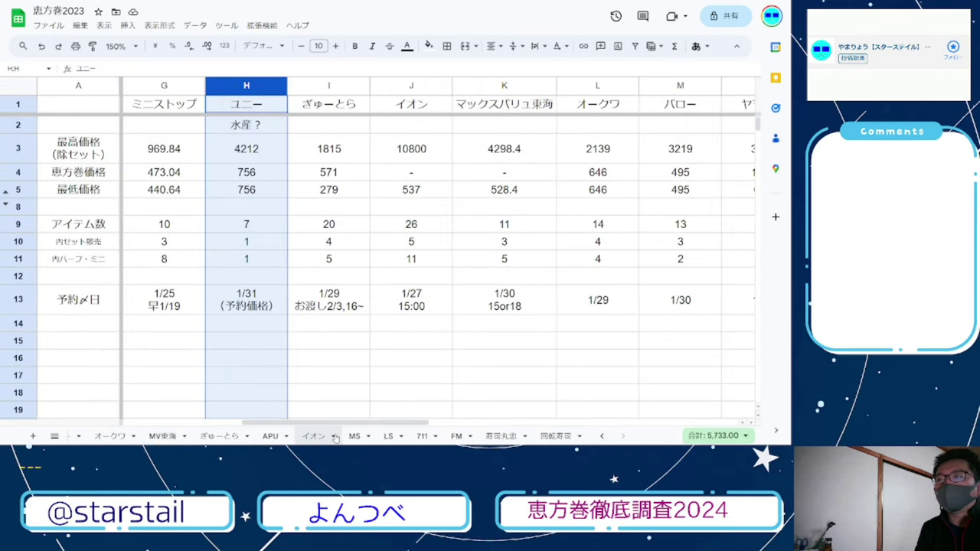
pyautogui.click(270, 436)
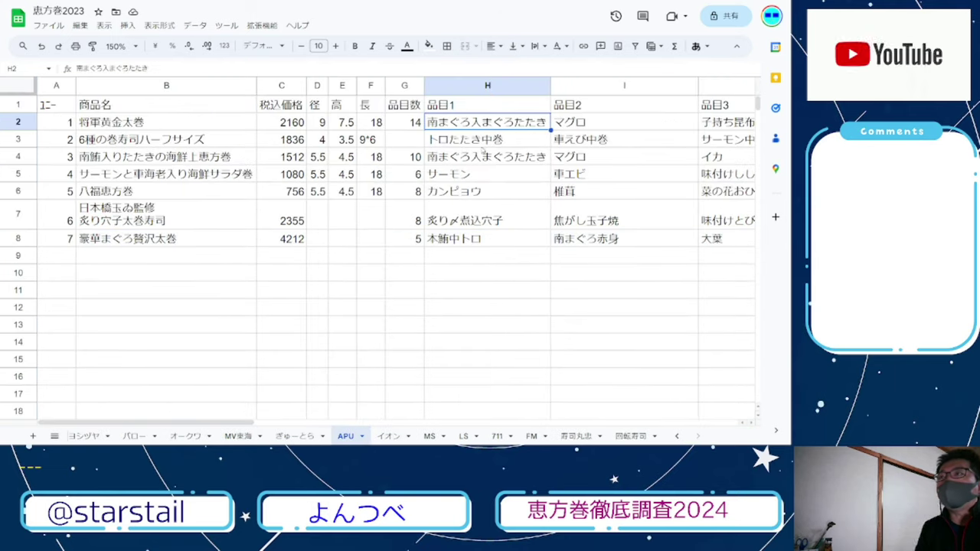
# - Reload the 2023 workbook, set the zoom to 150%, and select 品目1 of 南鮪入りたたきの海鮮上恵方巻
pyautogui.press('F5')
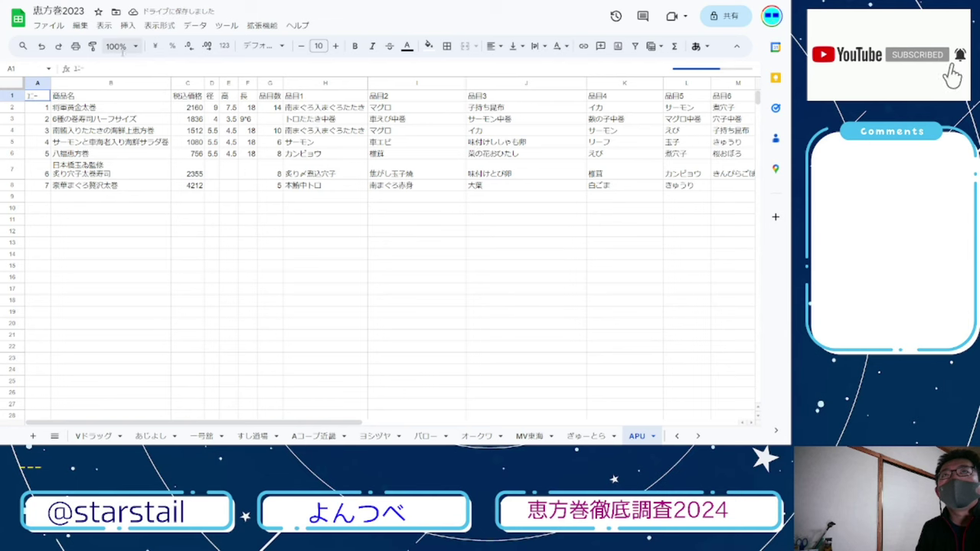
pyautogui.click(123, 46)
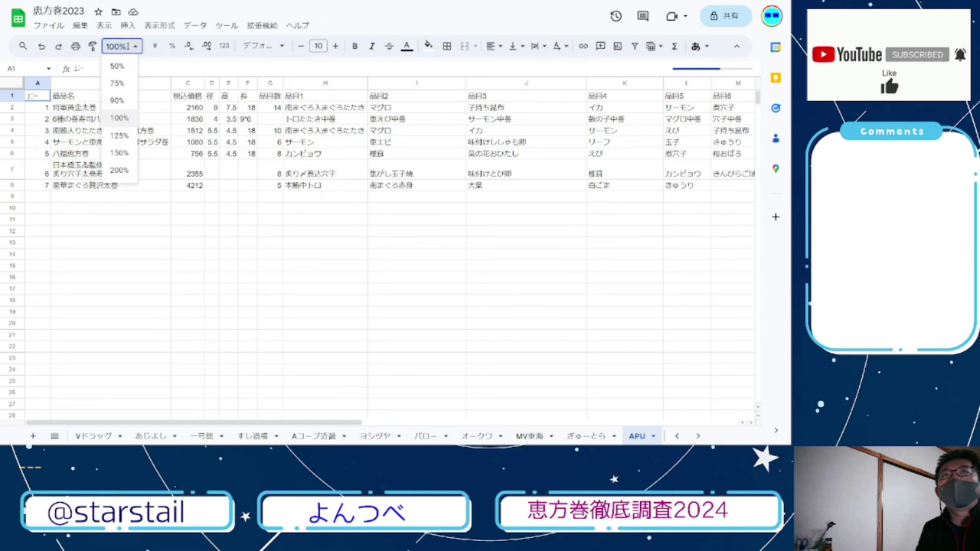
pyautogui.click(123, 153)
pyautogui.click(447, 156)
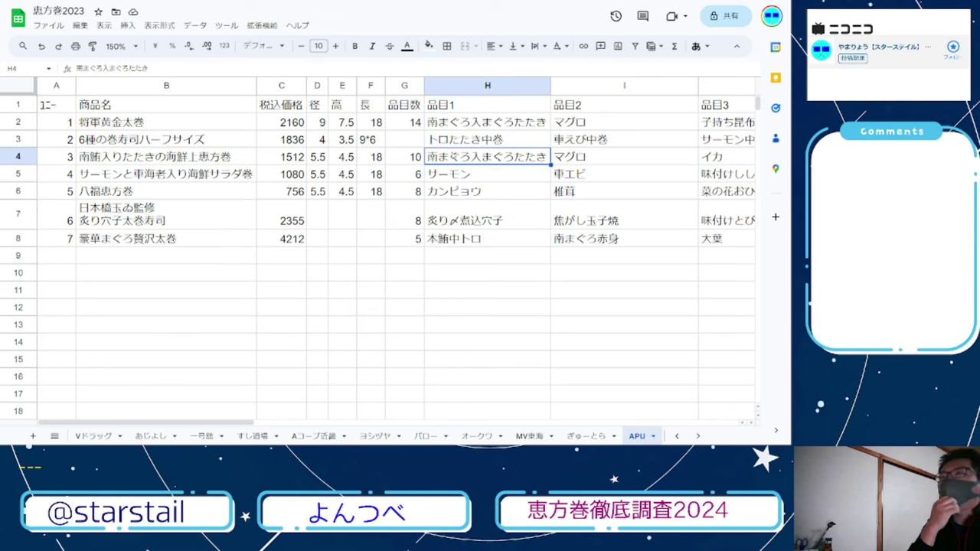
# - Switch back to the 恵方巻2024 workbook and check 品目1 for 将軍黄金太巻 and its half version
pyautogui.hotkey('ctrl', 'Tab')
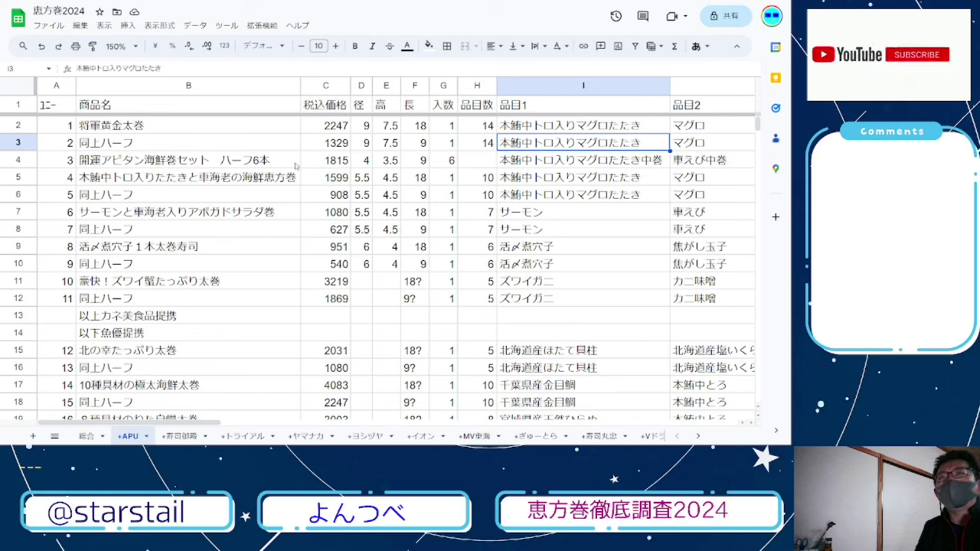
pyautogui.press('Up')
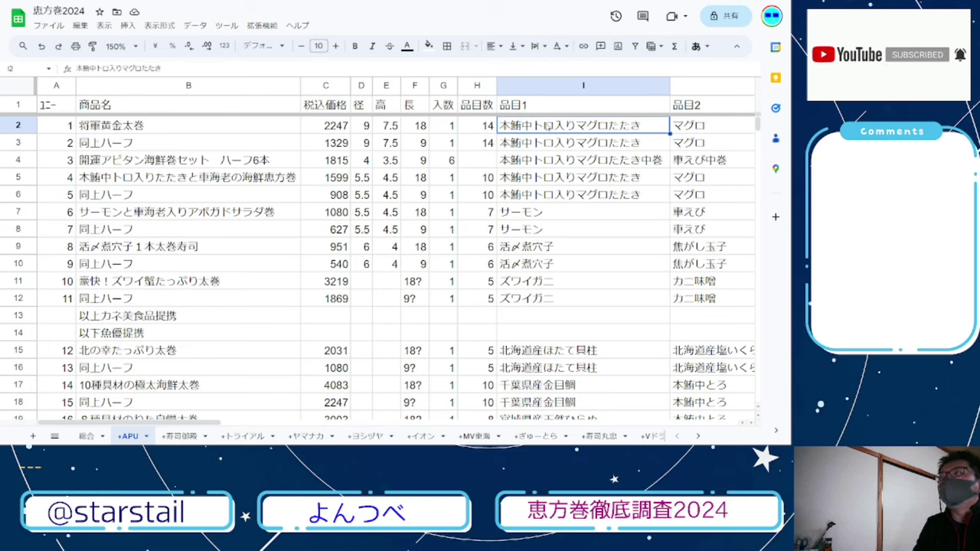
pyautogui.press('Down')
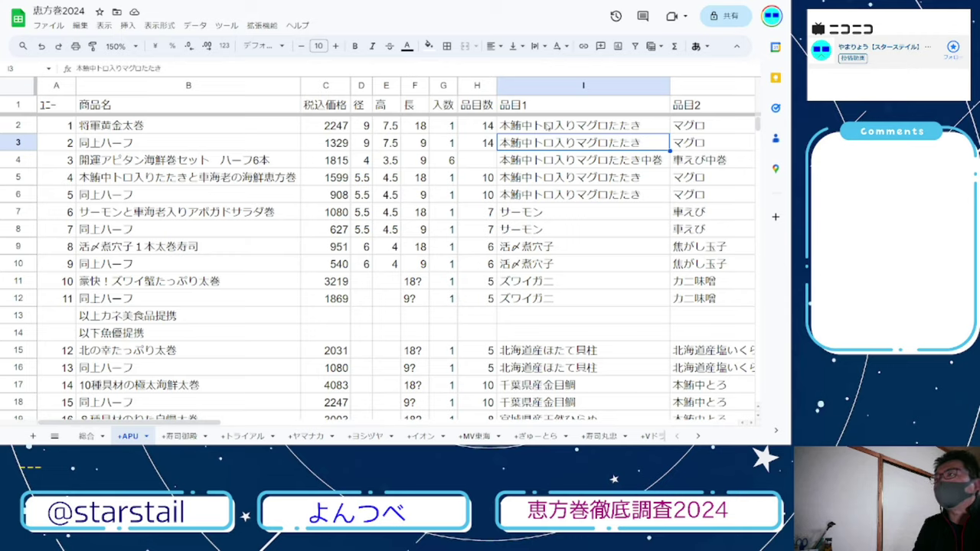
# - Read through the ingredients of the 将軍黄金太巻 half roll, from 品目2 through 品目14
pyautogui.press('Right')
pyautogui.press('Right')
pyautogui.press('Right')
pyautogui.press('Right')
pyautogui.press('Right')
pyautogui.press('Right')
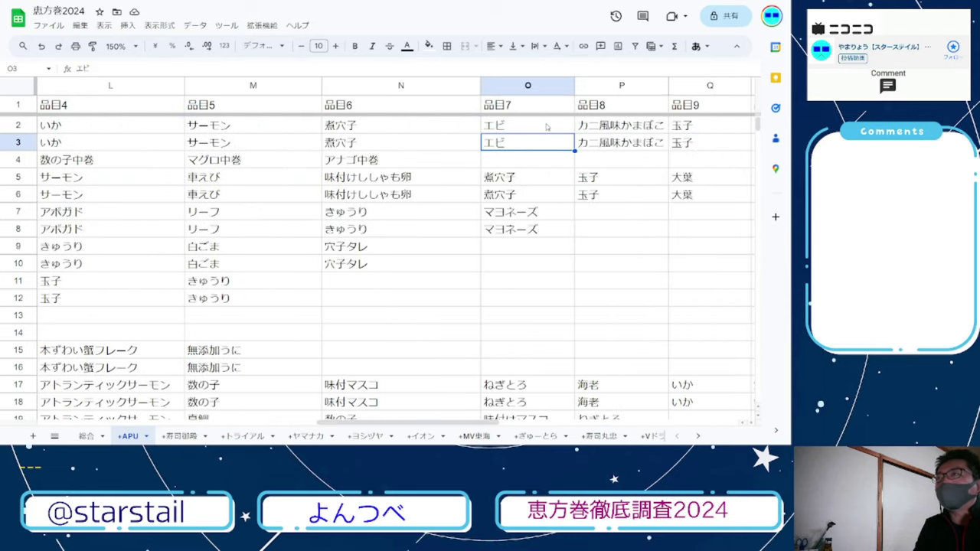
pyautogui.press('Right')
pyautogui.press('Right')
pyautogui.press('Right')
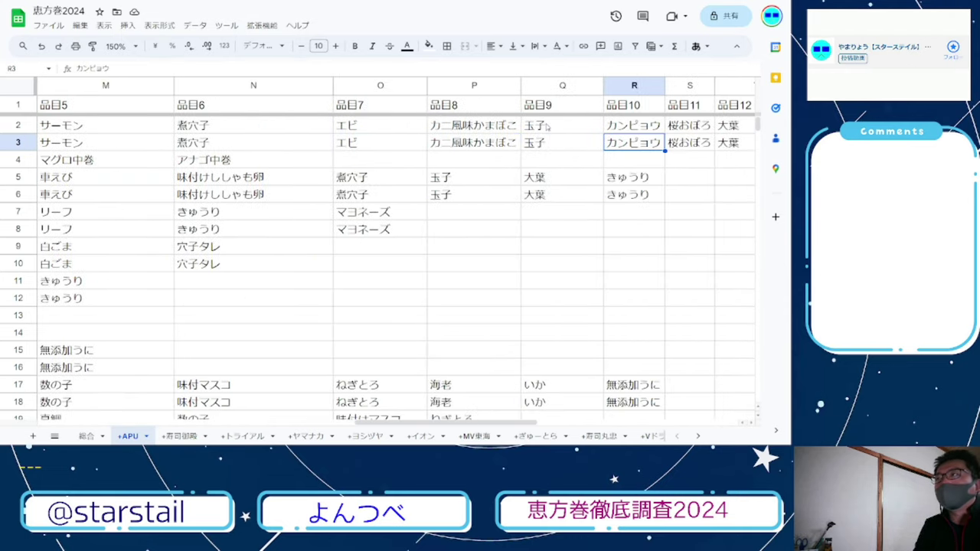
pyautogui.press('Right')
pyautogui.press('Right')
pyautogui.press('Right')
pyautogui.press('Right')
# - Go back to the start of the table and check the name and price of 本鮪中トロ入りたたきと車海老の海鮮恵方巻
pyautogui.press('Down')
pyautogui.press('Left')
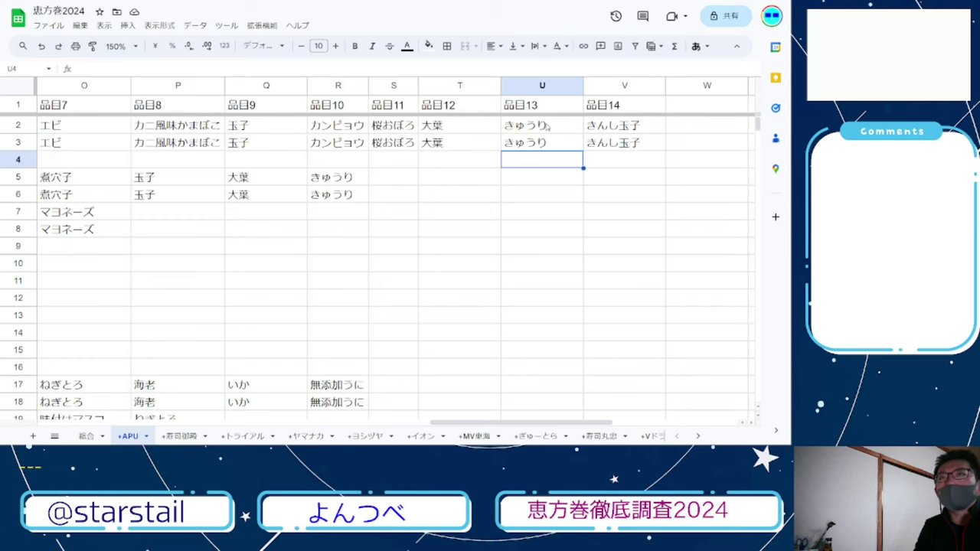
pyautogui.press('Left')
pyautogui.press('Left')
pyautogui.press('Left')
pyautogui.press('Left')
pyautogui.press('Left')
pyautogui.press('Left')
pyautogui.press('Left')
pyautogui.press('Left')
pyautogui.press('Left')
pyautogui.press('Left')
pyautogui.press('Left')
pyautogui.press('Left')
pyautogui.press('Left')
pyautogui.press('Left')
pyautogui.press('Left')
pyautogui.press('Left')
pyautogui.press('Left')
pyautogui.press('Left')
pyautogui.press('Left')
pyautogui.press('Left')
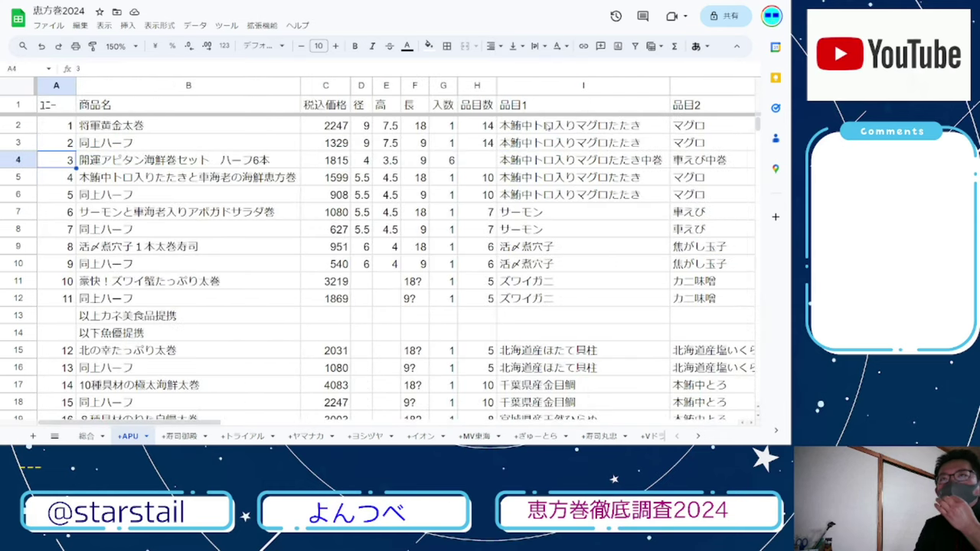
pyautogui.press('Down')
pyautogui.press('Right')
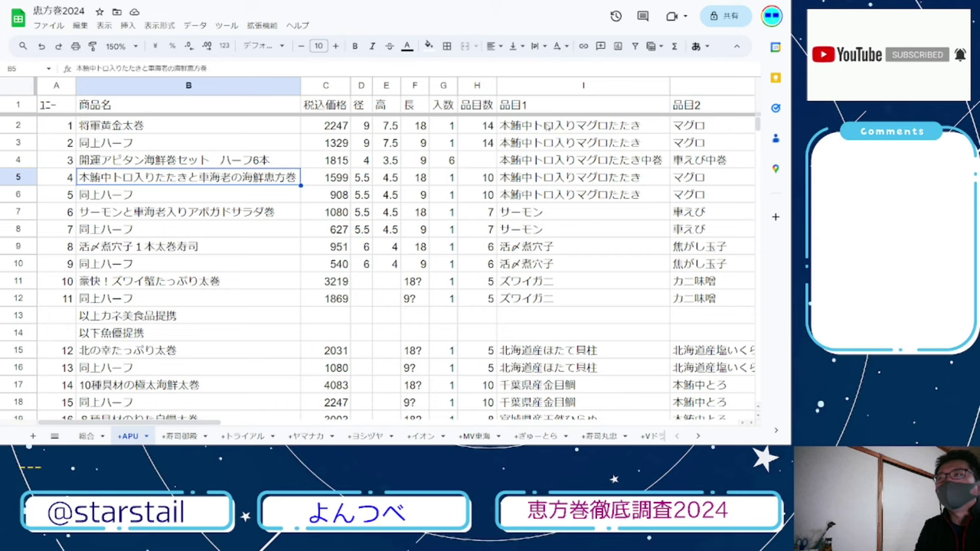
pyautogui.click(326, 177)
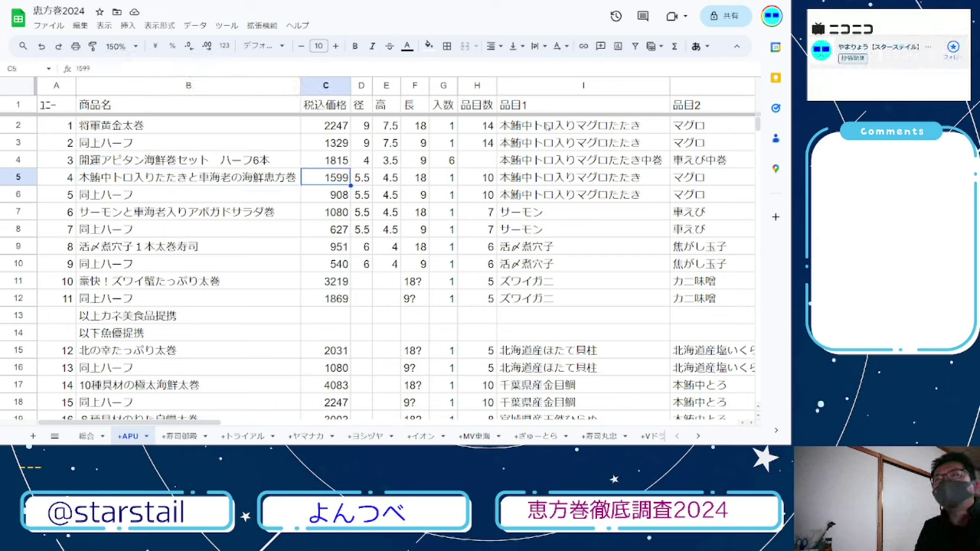
# - Check the 径, 高 and 長 dimensions of the full-size 将軍黄金太巻
pyautogui.press('Right')
pyautogui.press('Up')
pyautogui.press('Up')
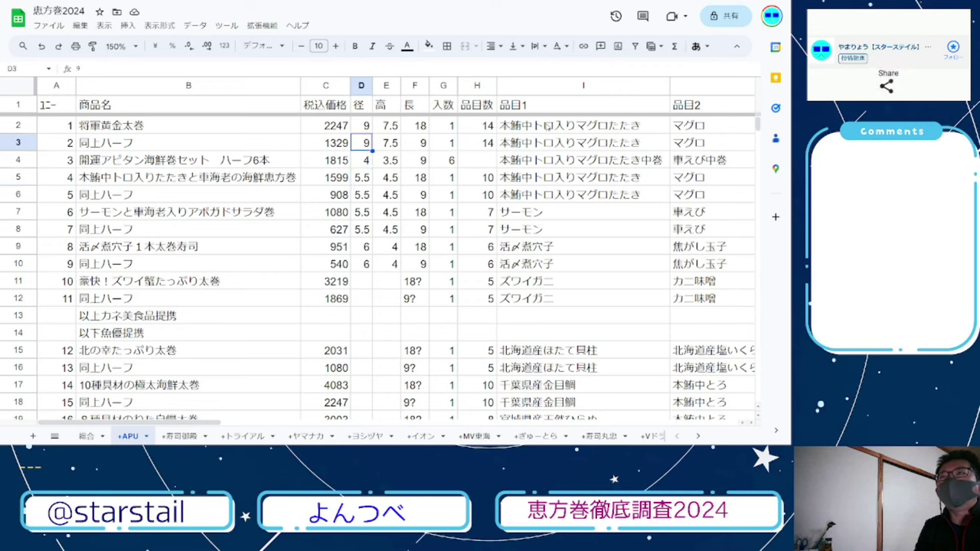
pyautogui.click(361, 125)
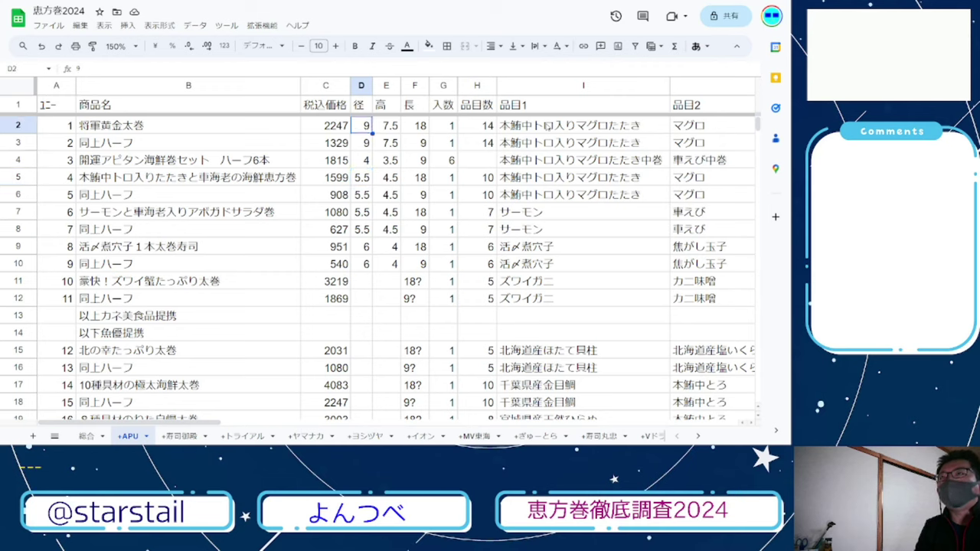
pyautogui.click(390, 124)
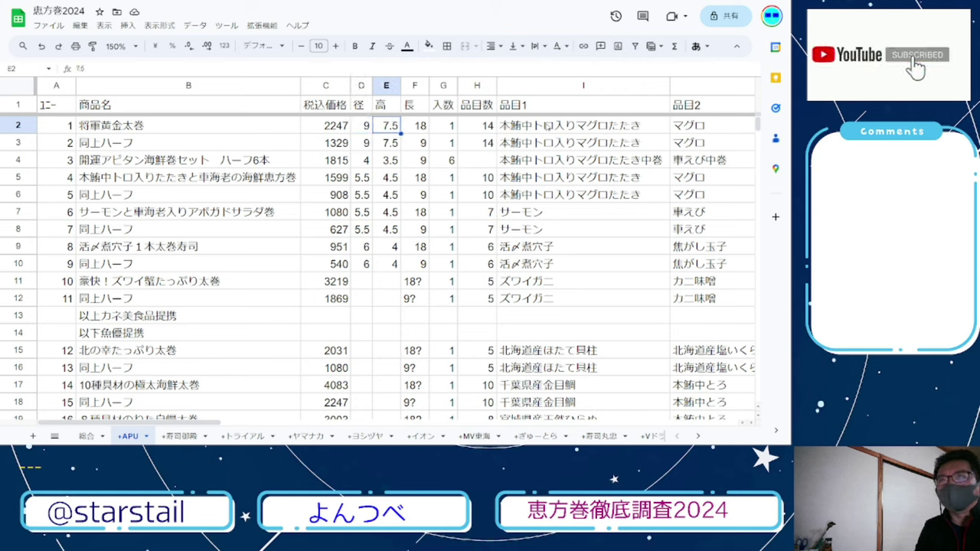
pyautogui.press('Right')
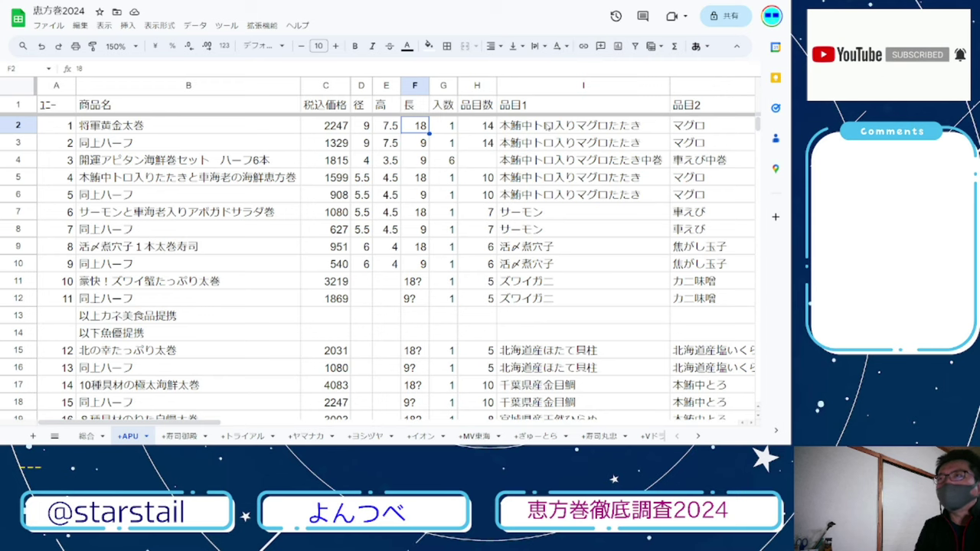
# - Compare the 径 and 高 of 開運アピタン海鮮巻セット with the row below it, and check that row's 長
pyautogui.press('Left')
pyautogui.press('Left')
pyautogui.press('Down')
pyautogui.press('Down')
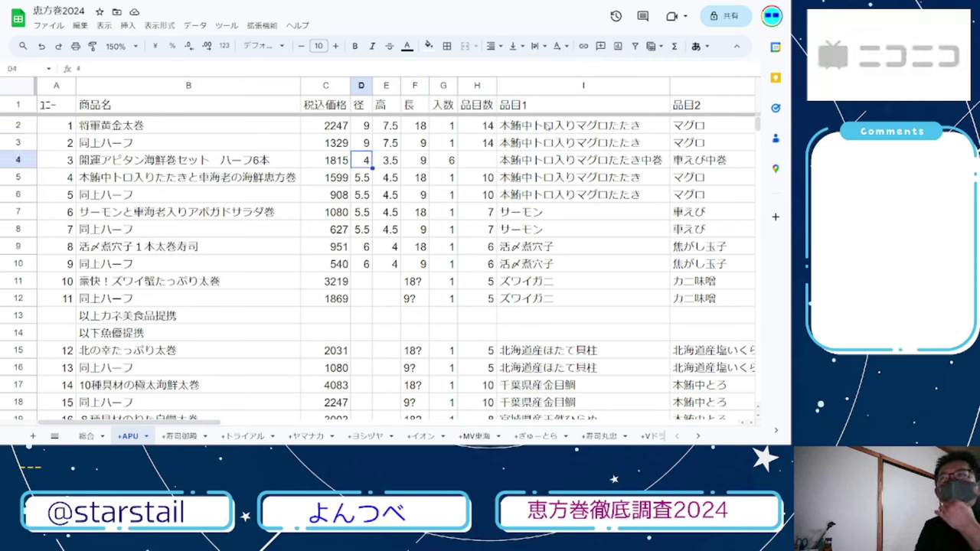
pyautogui.press('Right')
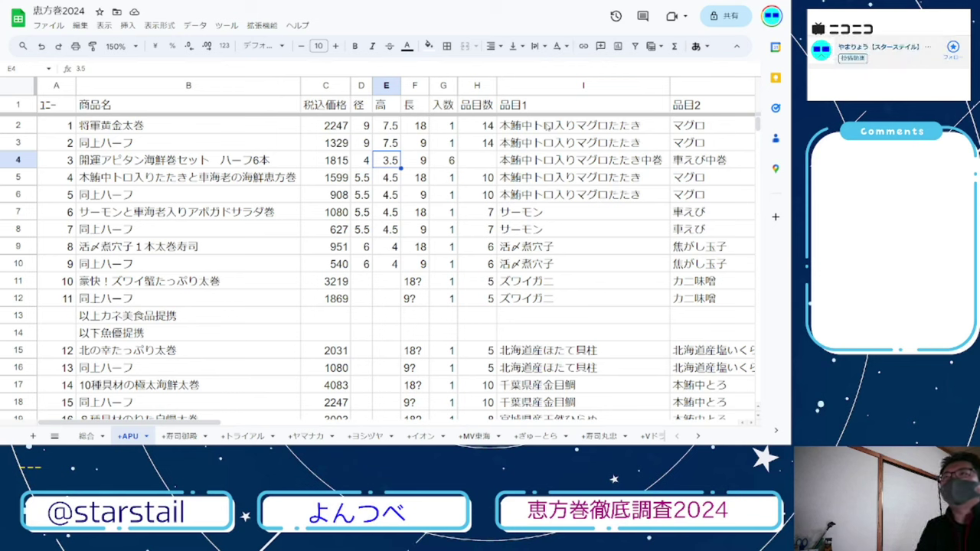
pyautogui.press('Down')
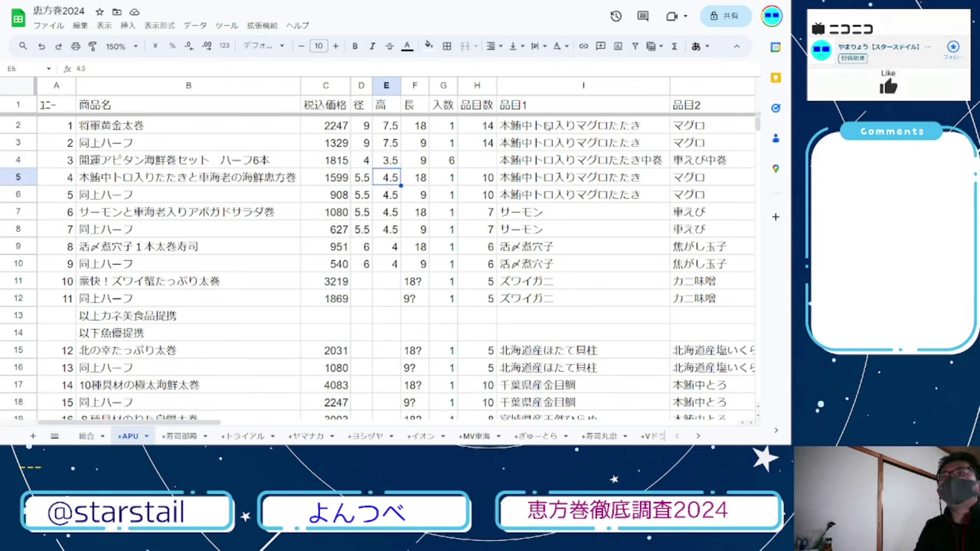
pyautogui.press('Left')
pyautogui.press('Right')
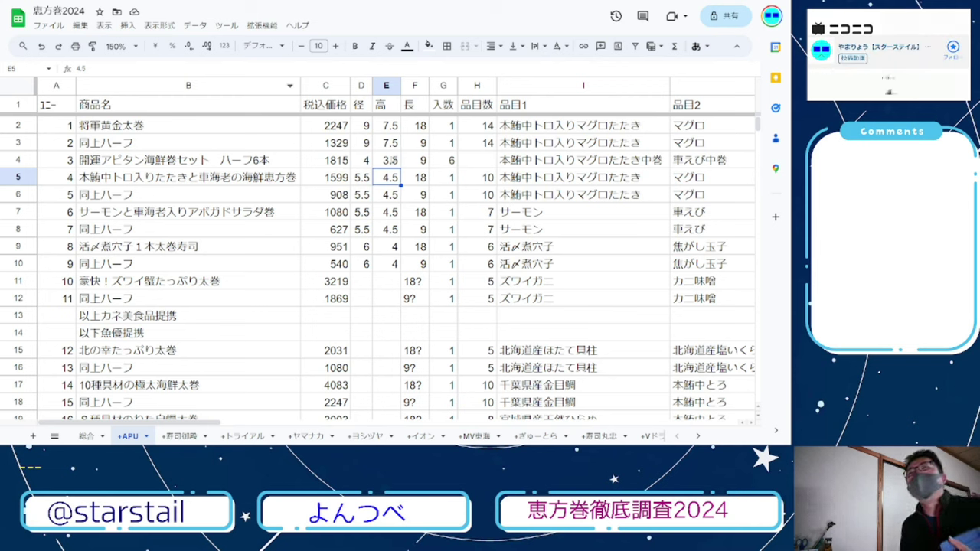
pyautogui.click(417, 176)
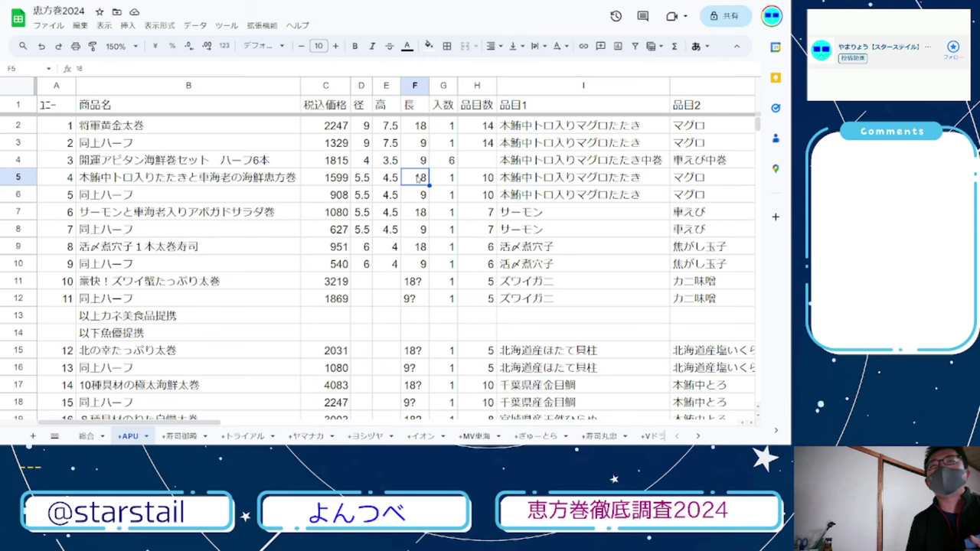
# - Check the 入数 and 品目数 of 本鮪中トロ入りたたきと車海老の海鮮恵方巻, and select the product name サーモンと車海老入りアボガドサラダ巻
pyautogui.press('Right')
pyautogui.press('Right')
pyautogui.press('Right')
pyautogui.press('Left')
pyautogui.press('Left')
pyautogui.press('Left')
pyautogui.press('Left')
pyautogui.press('Left')
pyautogui.press('Left')
pyautogui.press('Left')
pyautogui.press('Left')
pyautogui.press('Down')
pyautogui.press('Down')
pyautogui.press('Right')
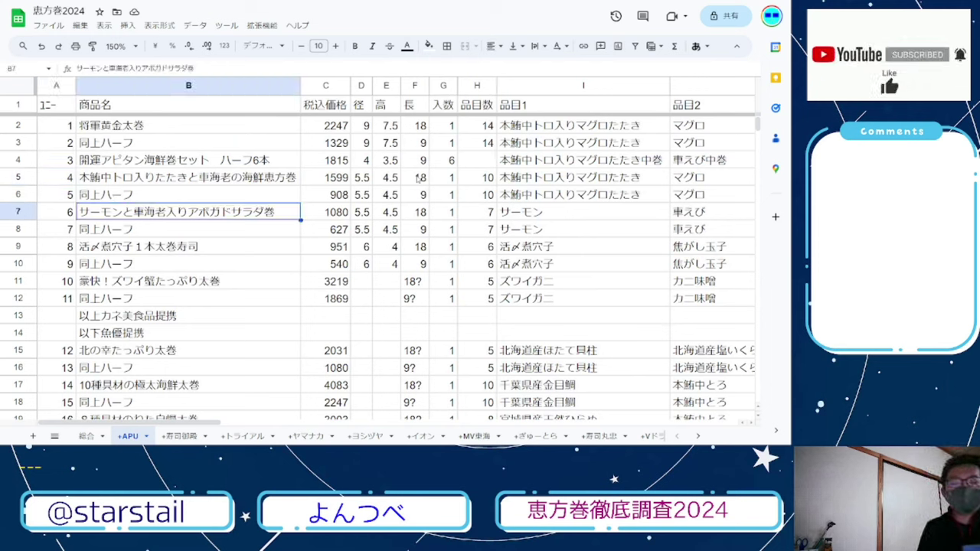
# - Look up サーモンと車海老入り海鮮サラダ巻 in the 恵方巻2023 workbook for comparison, and return to the 恵方巻2024 workbook
pyautogui.hotkey('ctrl', 'Tab')
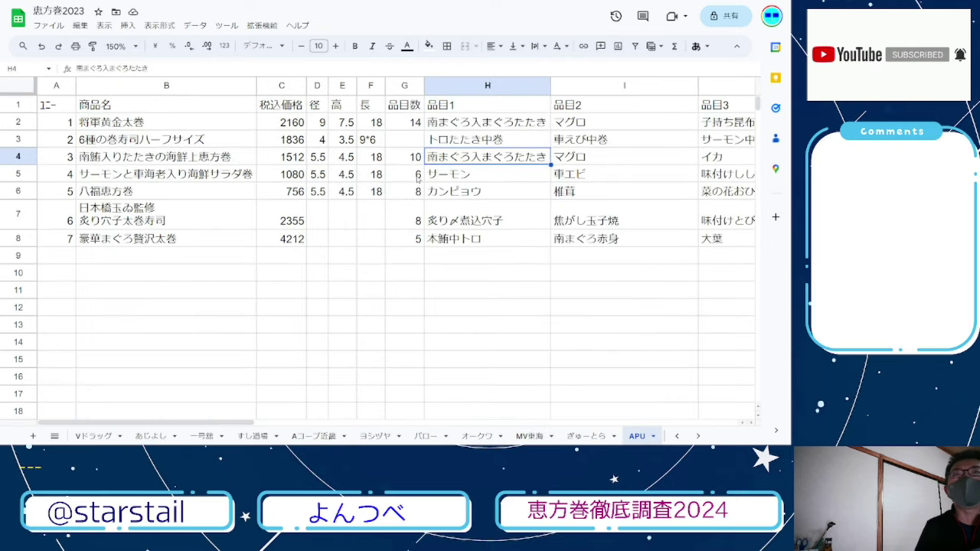
pyautogui.click(161, 176)
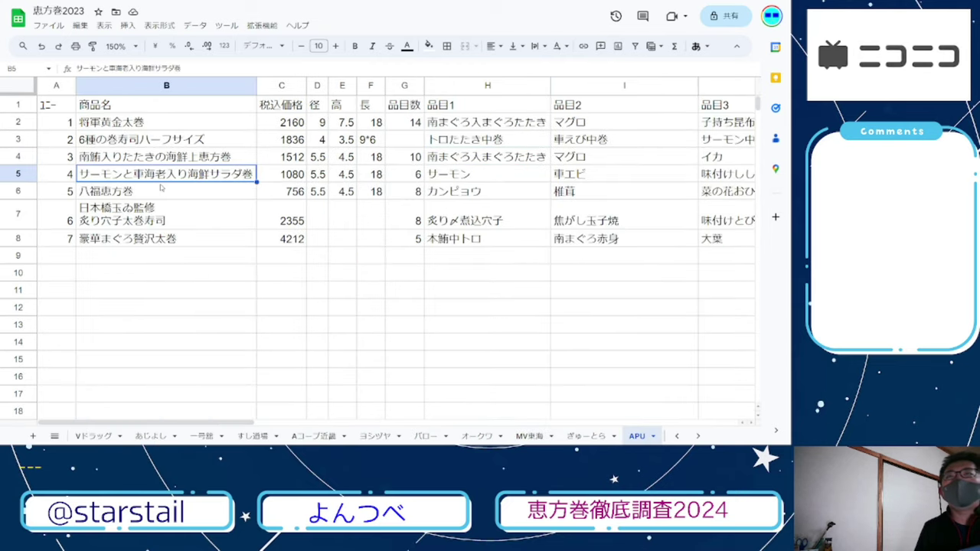
pyautogui.hotkey('ctrl', 'shift', 'Tab')
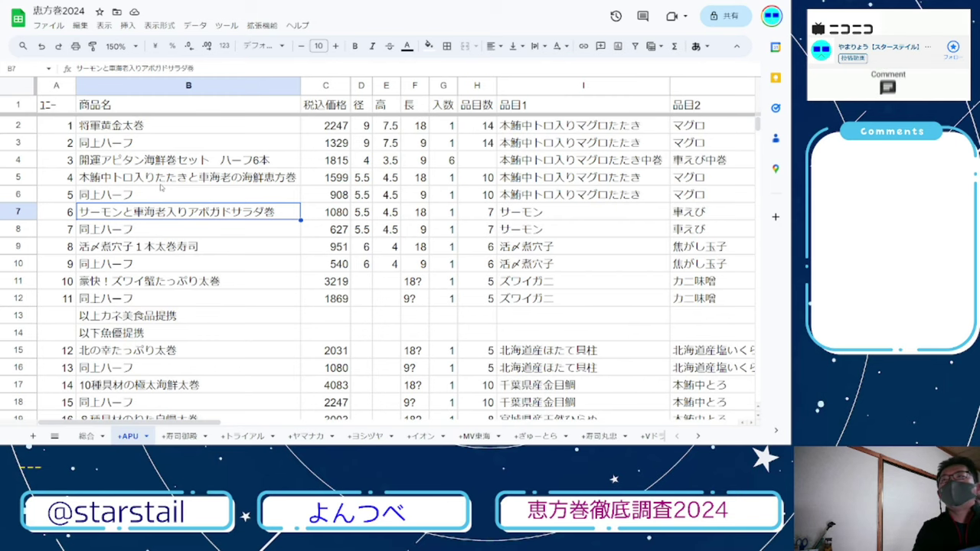
# - Read through the ingredients of サーモンと車海老入りアボガドサラダ巻 up to 品目7
pyautogui.press('Right')
pyautogui.press('Right')
pyautogui.press('Right')
pyautogui.press('Right')
pyautogui.press('Right')
pyautogui.press('Right')
pyautogui.press('Right')
pyautogui.press('Right')
pyautogui.press('Right')
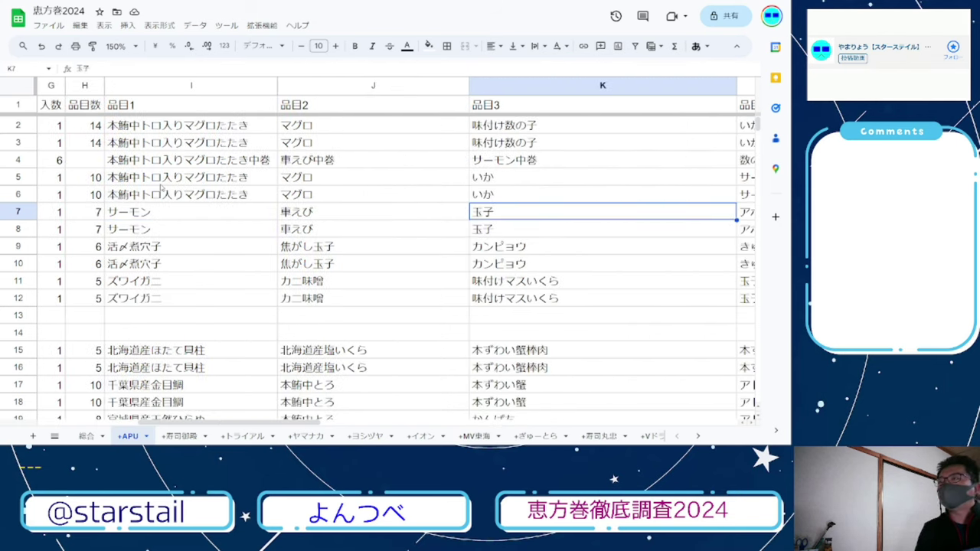
pyautogui.press('Right')
pyautogui.press('Right')
pyautogui.press('Right')
pyautogui.press('Right')
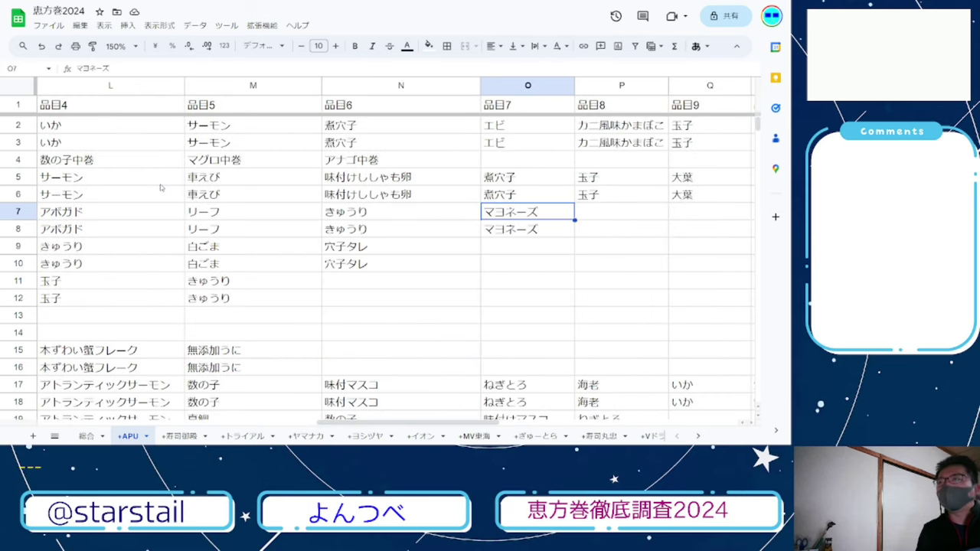
pyautogui.press('Left')
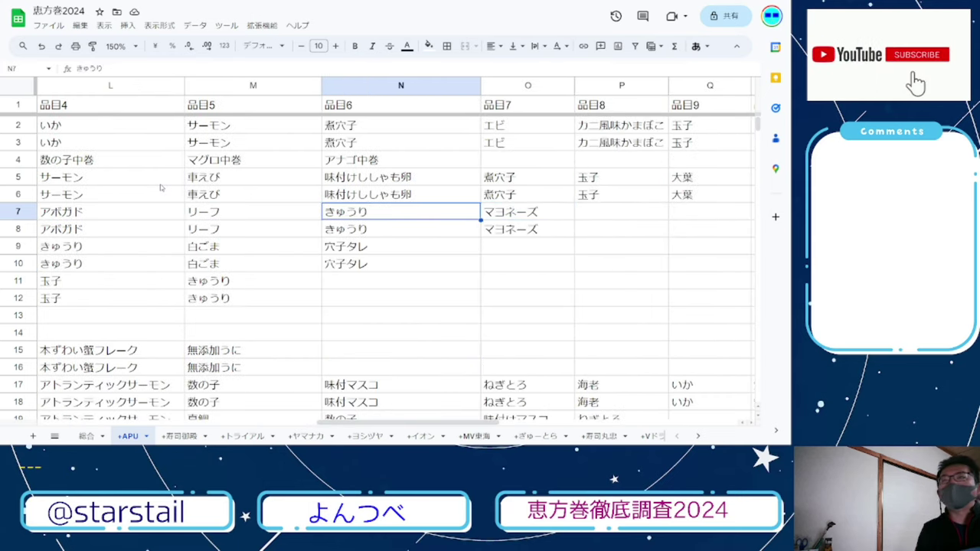
# - Go back to the price of サーモンと車海老入りアボガドサラダ巻 and select the name of its half version
pyautogui.press('Left')
pyautogui.press('Left')
pyautogui.press('Left')
pyautogui.press('Left')
pyautogui.press('Left')
pyautogui.press('Left')
pyautogui.press('Left')
pyautogui.press('Left')
pyautogui.press('Left')
pyautogui.press('Left')
pyautogui.press('Left')
pyautogui.press('Left')
pyautogui.press('Left')
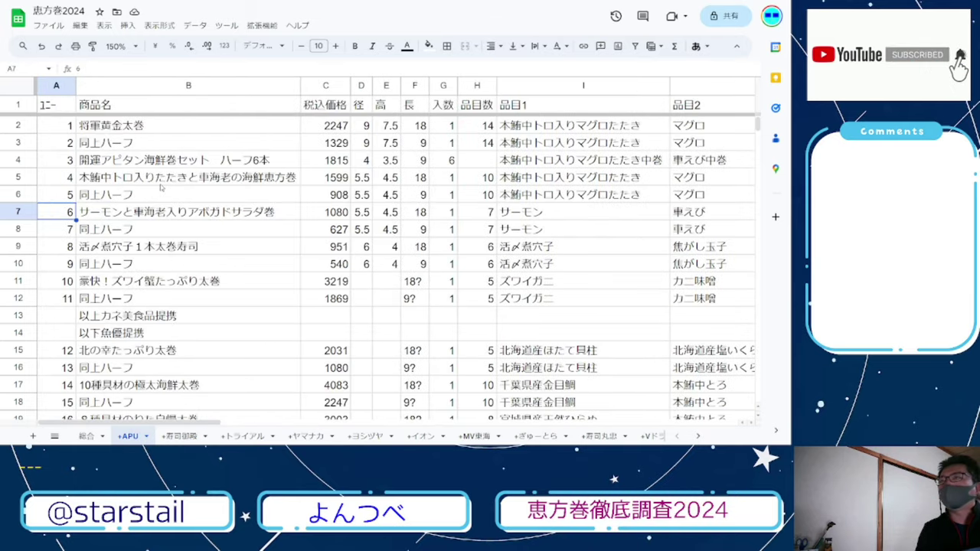
pyautogui.press('Right')
pyautogui.press('Right')
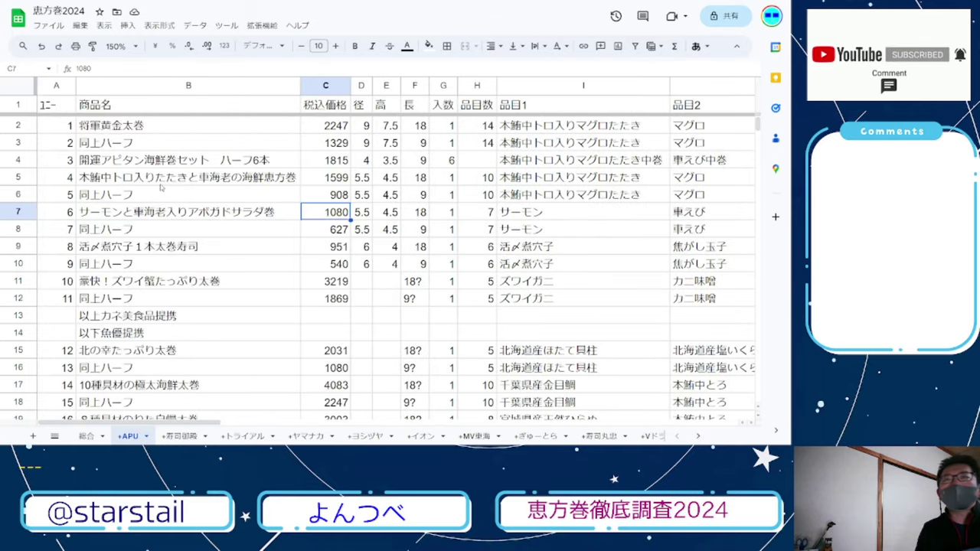
pyautogui.press('Down')
pyautogui.press('Left')
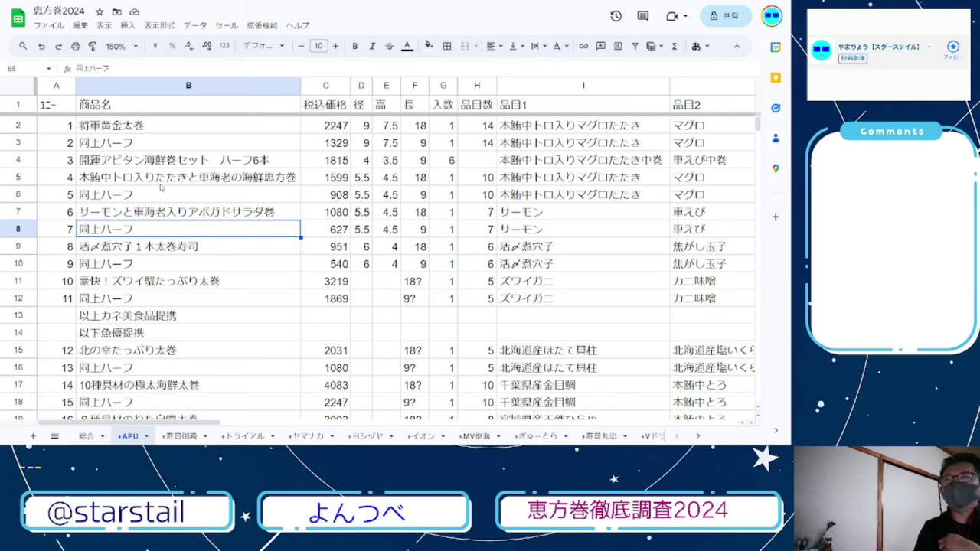
# - Check the product name, price and 径 of 活〆煮穴子１本太巻寿司
pyautogui.press('Down')
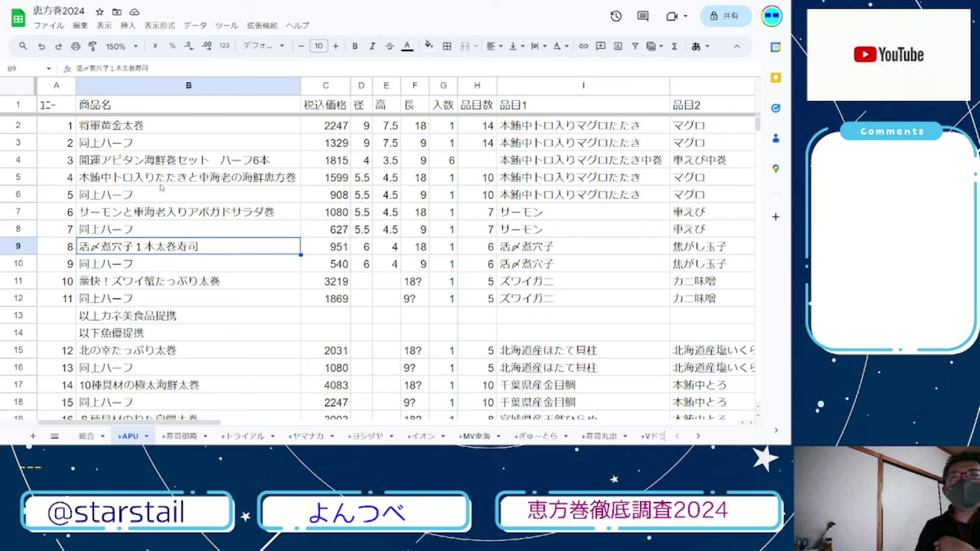
pyautogui.press('Right')
pyautogui.press('Right')
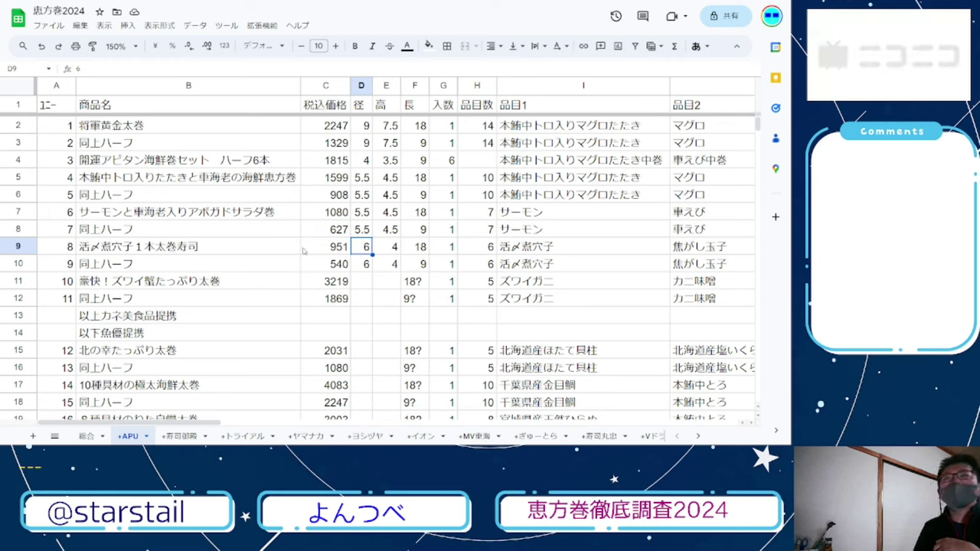
# - Read through the ingredients of 活〆煮穴子１本太巻寿司, from 品目1 through 品目6
pyautogui.click(567, 254)
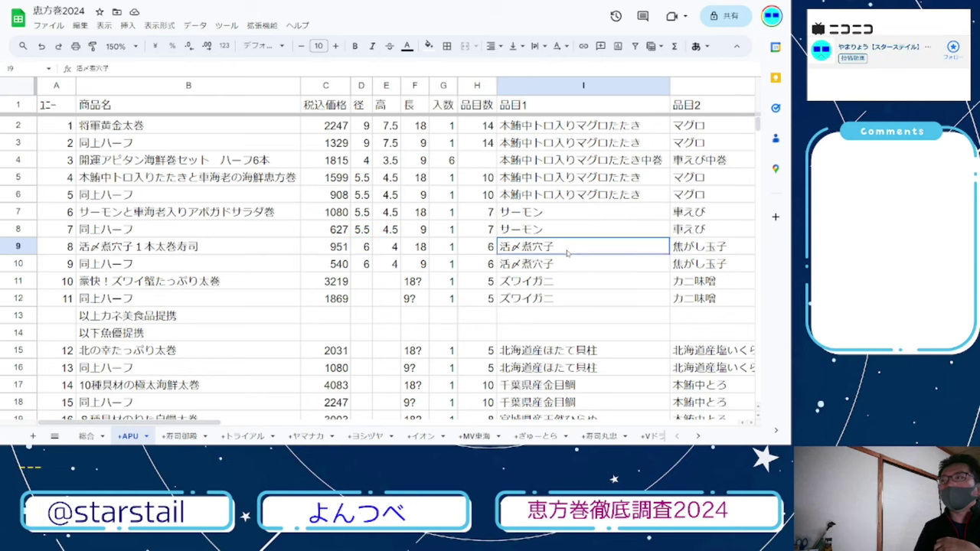
pyautogui.press('Right')
pyautogui.press('Right')
pyautogui.press('Right')
pyautogui.press('Right')
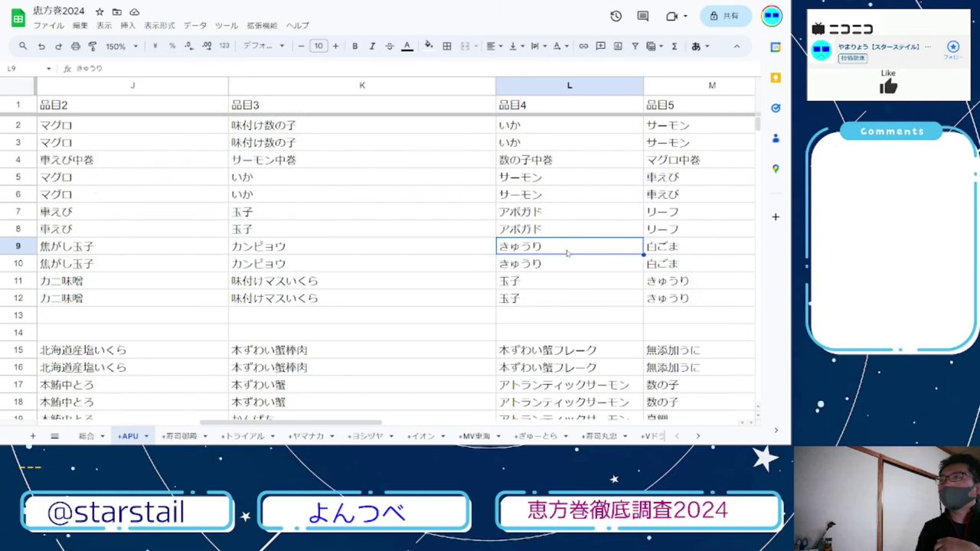
pyautogui.press('Right')
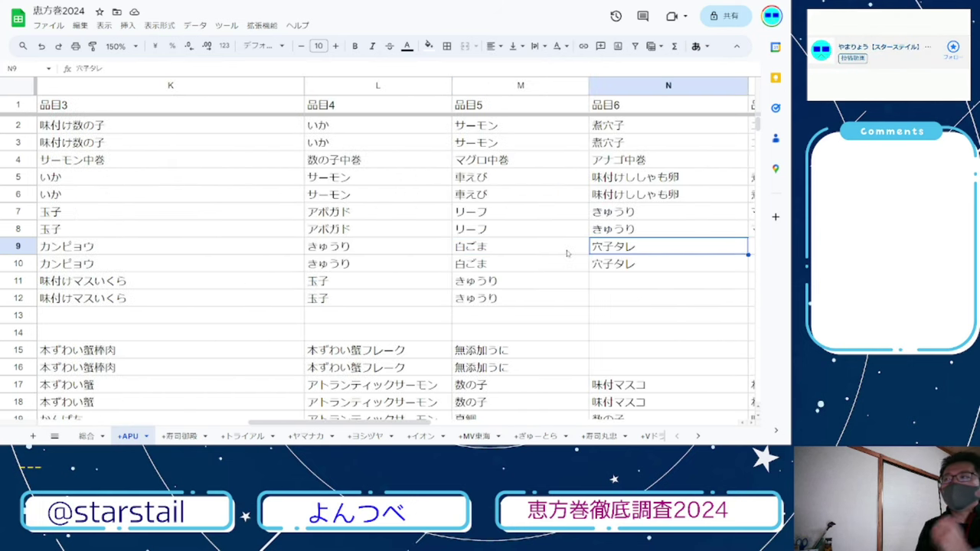
pyautogui.press('Right')
pyautogui.press('Left')
# - Return to the beginning of the row for the half version of 活〆煮穴子１本太巻寿司
pyautogui.press('Down')
pyautogui.press('Left')
pyautogui.press('Left')
pyautogui.press('Left')
pyautogui.press('Left')
pyautogui.press('Left')
pyautogui.press('Left')
pyautogui.press('Left')
pyautogui.press('Left')
pyautogui.press('Left')
pyautogui.press('Left')
pyautogui.press('Left')
pyautogui.press('Left')
pyautogui.press('Left')
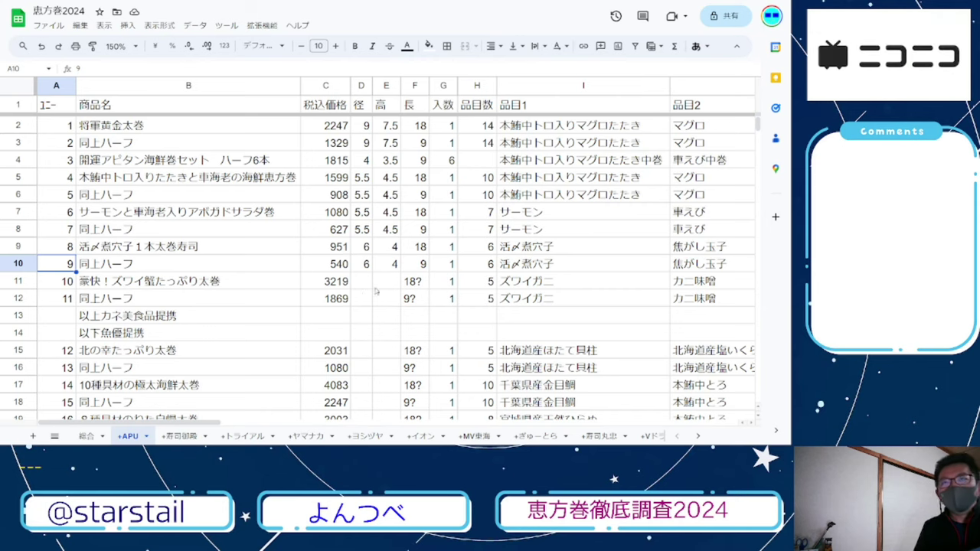
# - Check the price, 径 and 高 of 豪快！ズワイ蟹たっぷり太巻, comparing its dimensions with those of 活〆煮穴子１本太巻寿司
pyautogui.click(352, 282)
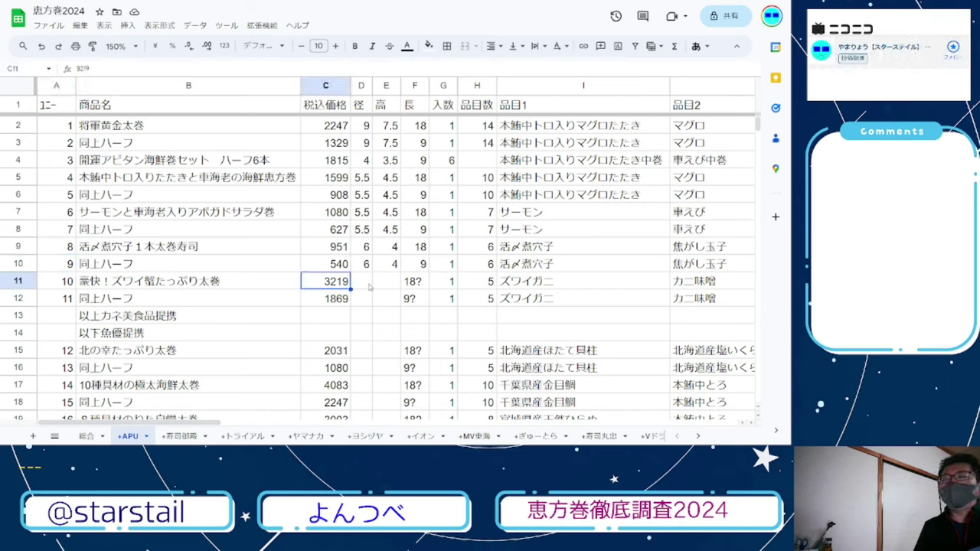
pyautogui.click(369, 287)
pyautogui.click(385, 284)
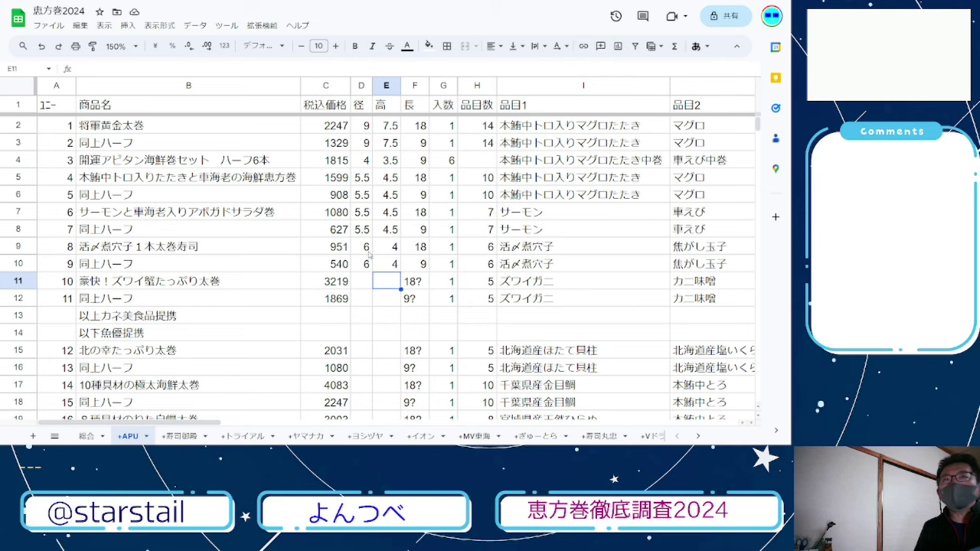
pyautogui.moveTo(366, 247); pyautogui.dragTo(388, 246)
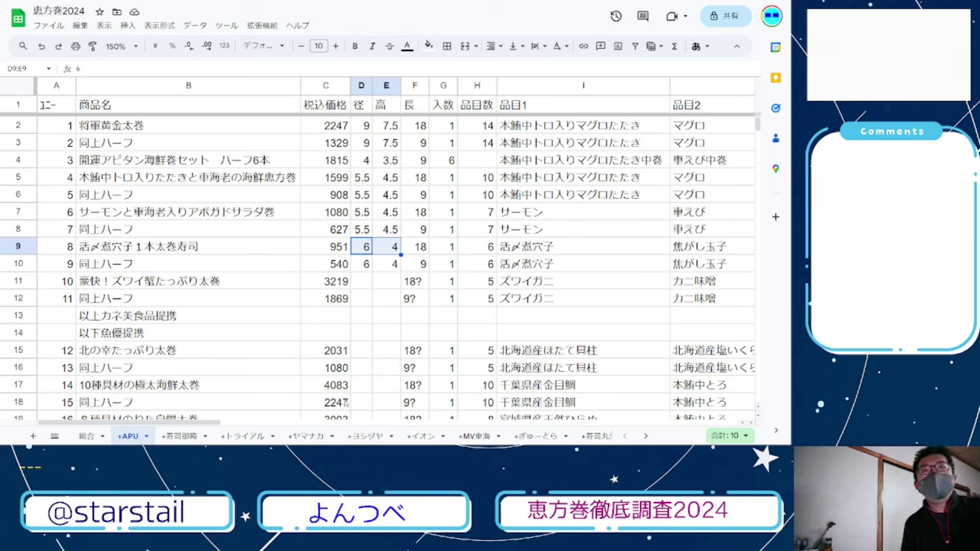
pyautogui.click(388, 283)
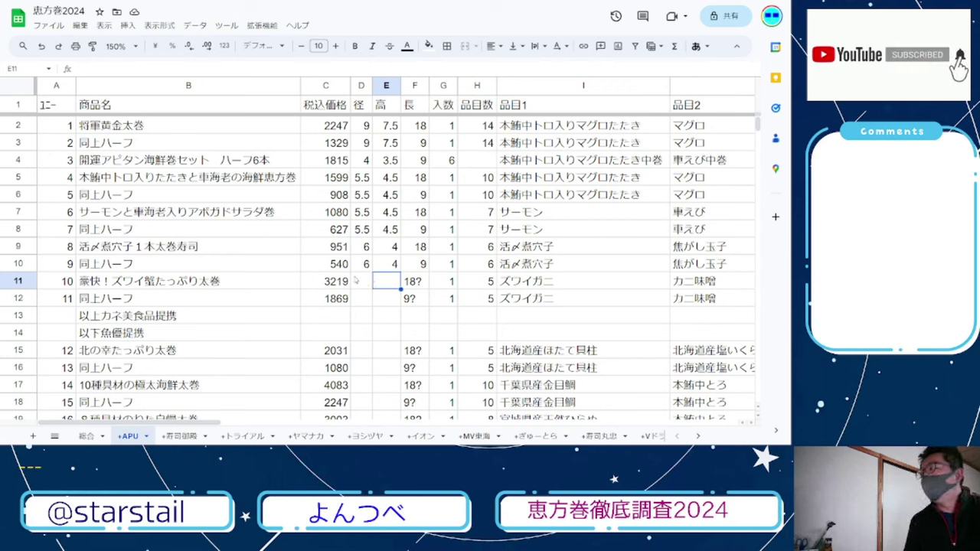
# - Check the 径, 高 and 長 entries of 豪快！ズワイ蟹たっぷり太巻 and its half version
pyautogui.moveTo(361, 282); pyautogui.dragTo(508, 283)
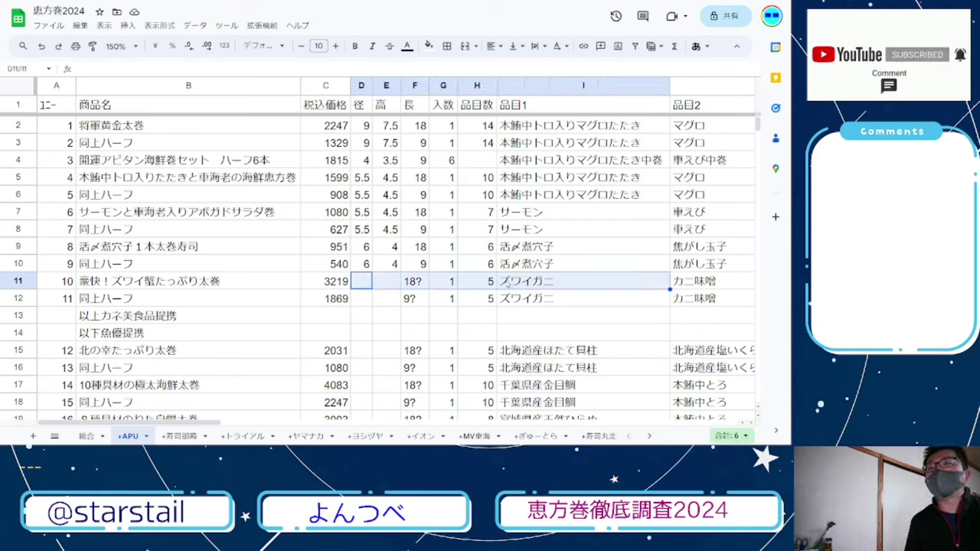
pyautogui.click(417, 286)
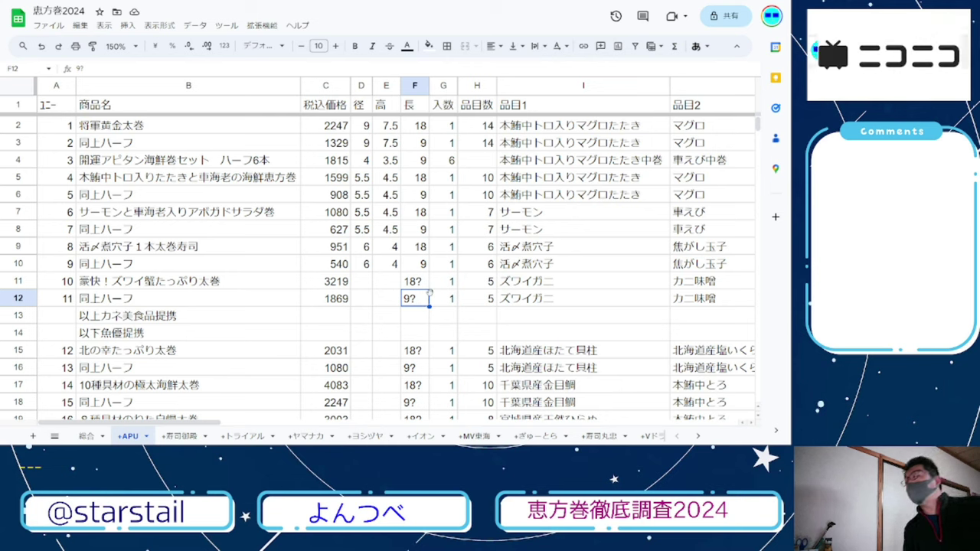
pyautogui.moveTo(366, 281); pyautogui.dragTo(392, 297)
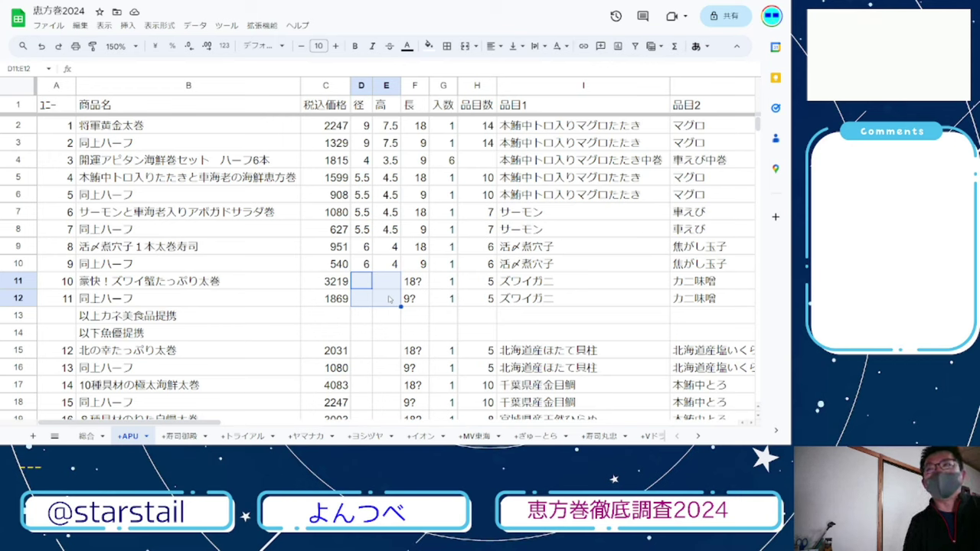
# - Read through the ingredients of 豪快！ズワイ蟹たっぷり太巻, from 品目1 through 品目5
pyautogui.press('Right')
pyautogui.press('Right')
pyautogui.press('Right')
pyautogui.press('Right')
pyautogui.press('Right')
pyautogui.press('Right')
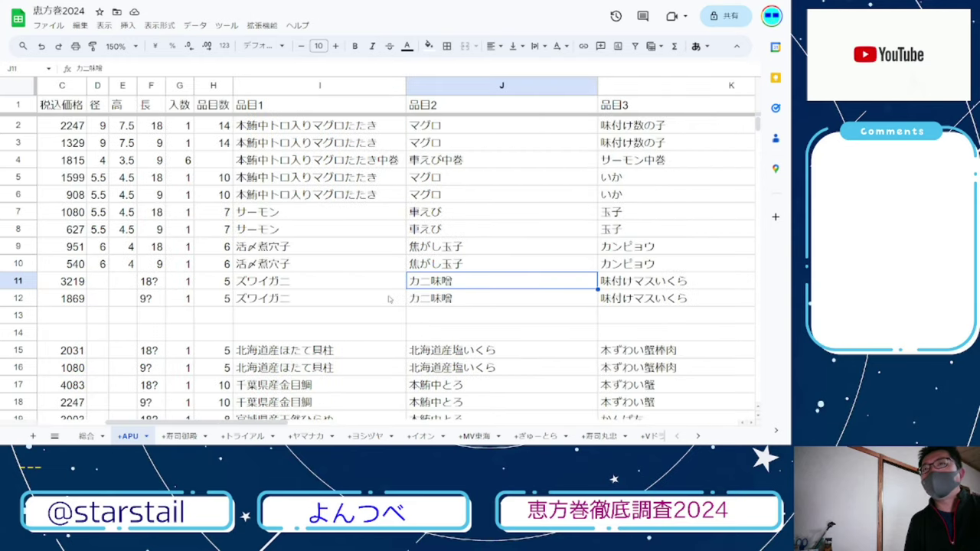
pyautogui.press('Right')
pyautogui.press('Right')
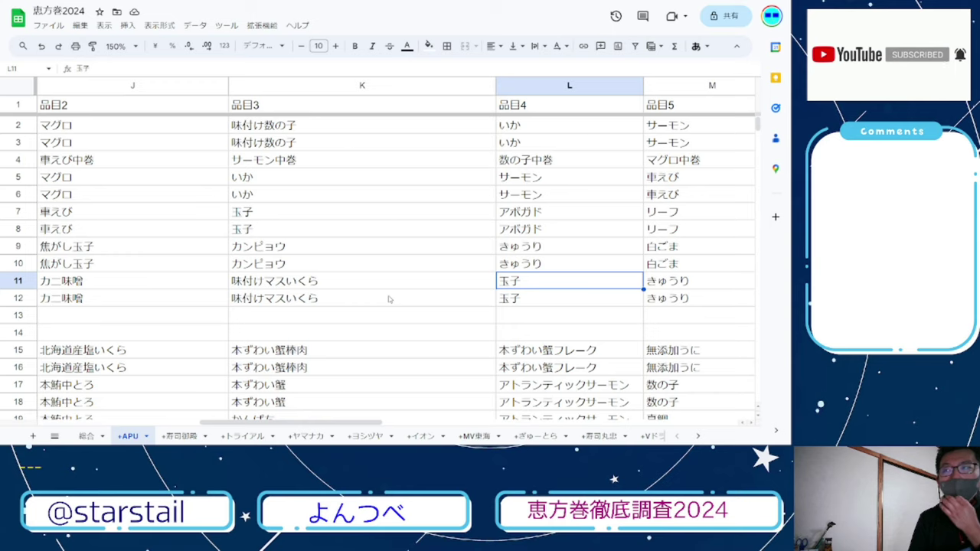
pyautogui.press('Right')
# - Check the tax-included prices of 豪快！ズワイ蟹たっぷり太巻 and its half version
pyautogui.press('Down')
pyautogui.press('Left')
pyautogui.press('Home')
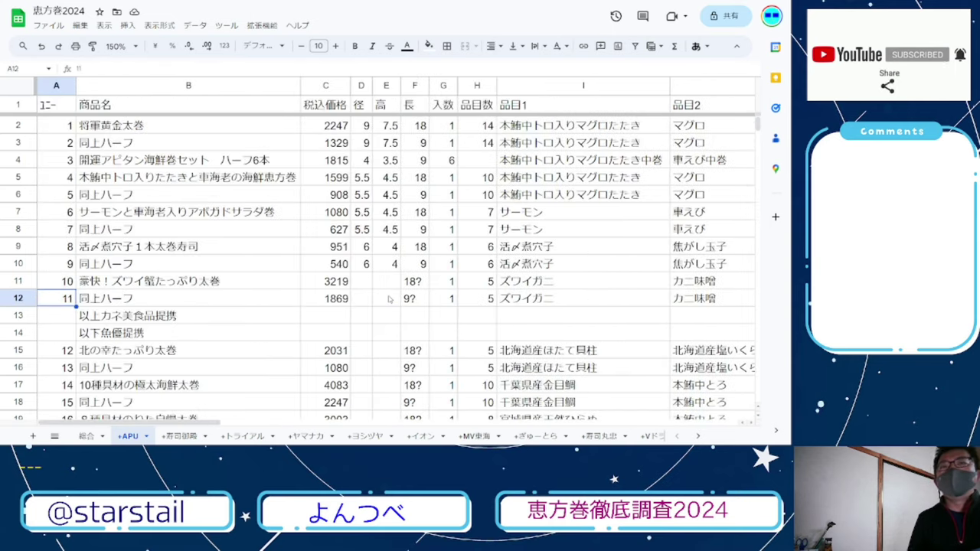
pyautogui.press('Up')
pyautogui.press('Right')
pyautogui.press('Right')
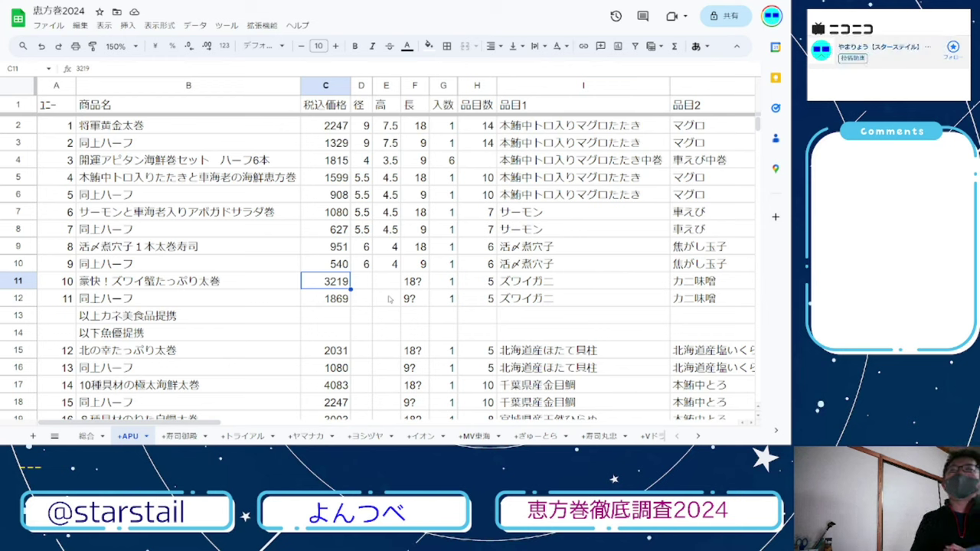
pyautogui.press('Down')
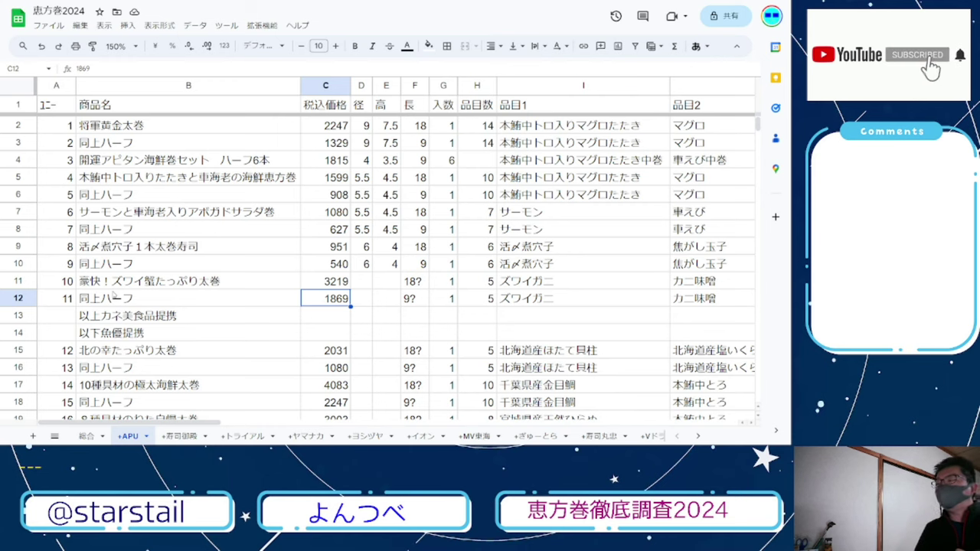
# - Find 北の幸たっぷり太巻 under the 以下魚優提携 heading and check its name and price
pyautogui.scroll(-5, 260, 329)
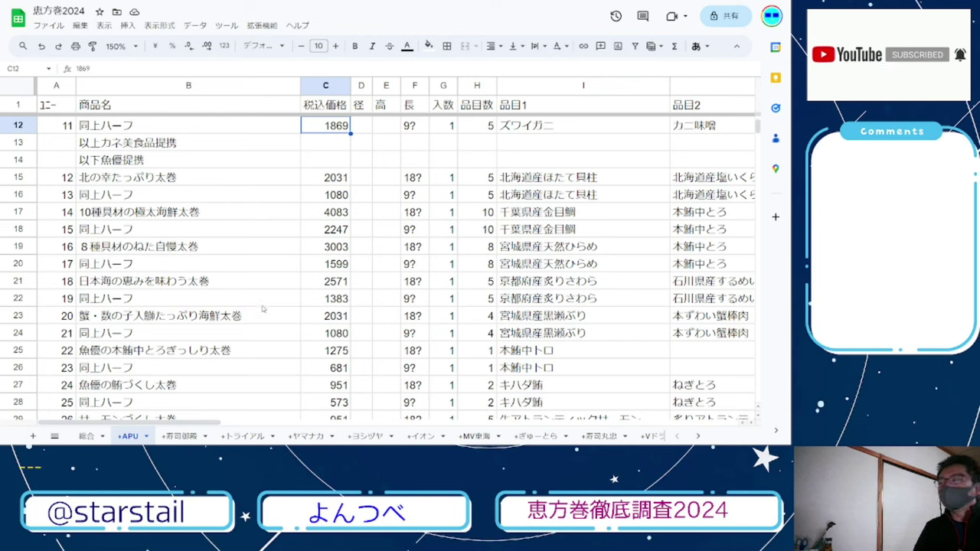
pyautogui.click(219, 178)
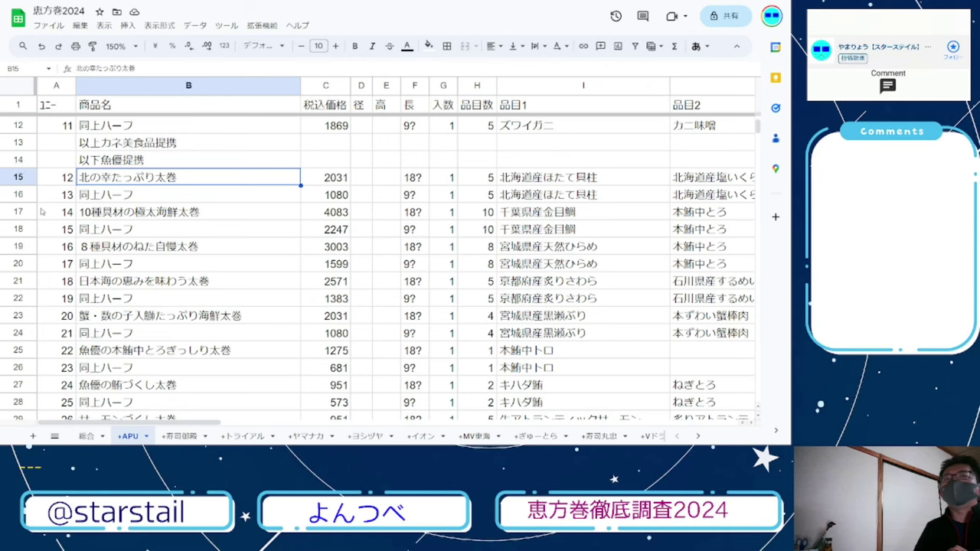
pyautogui.scroll(-1, 40, 208)
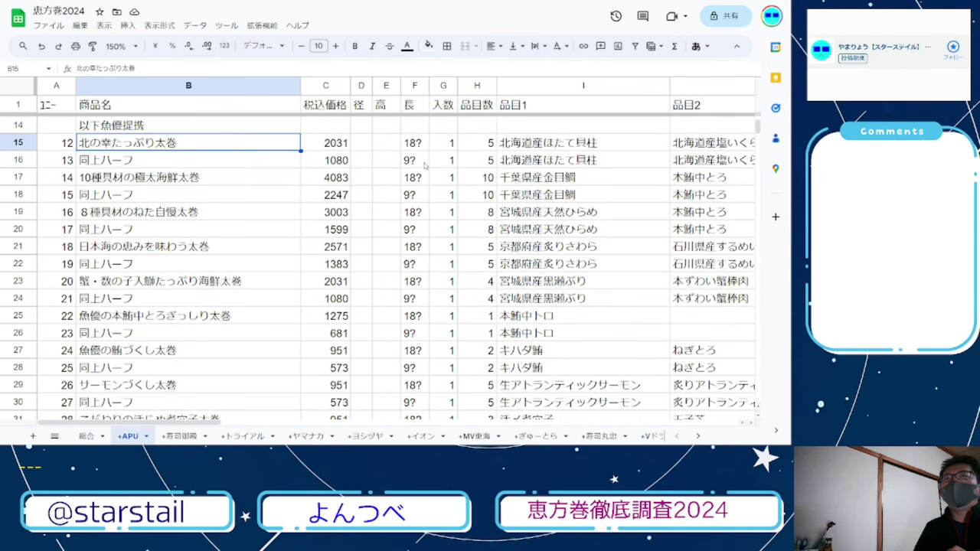
pyautogui.click(327, 143)
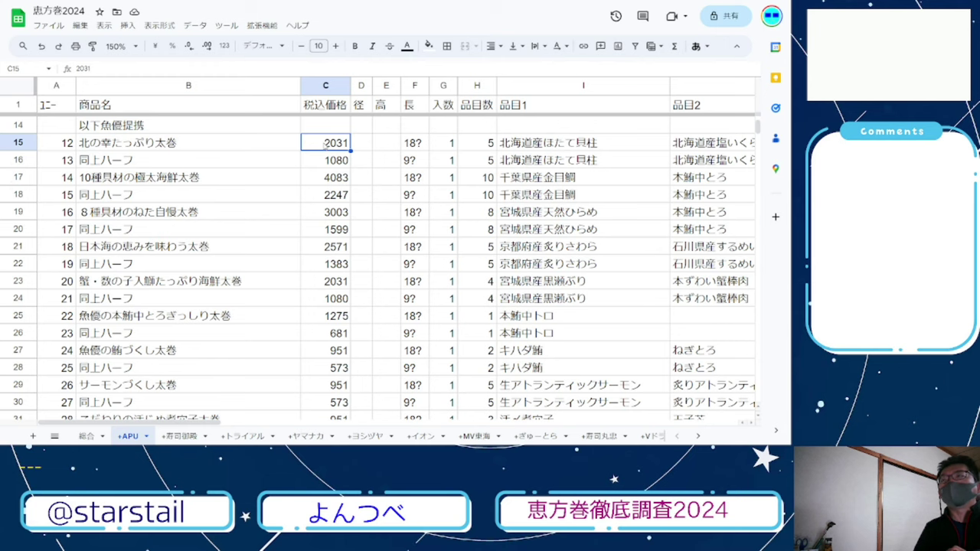
pyautogui.click(11, 143)
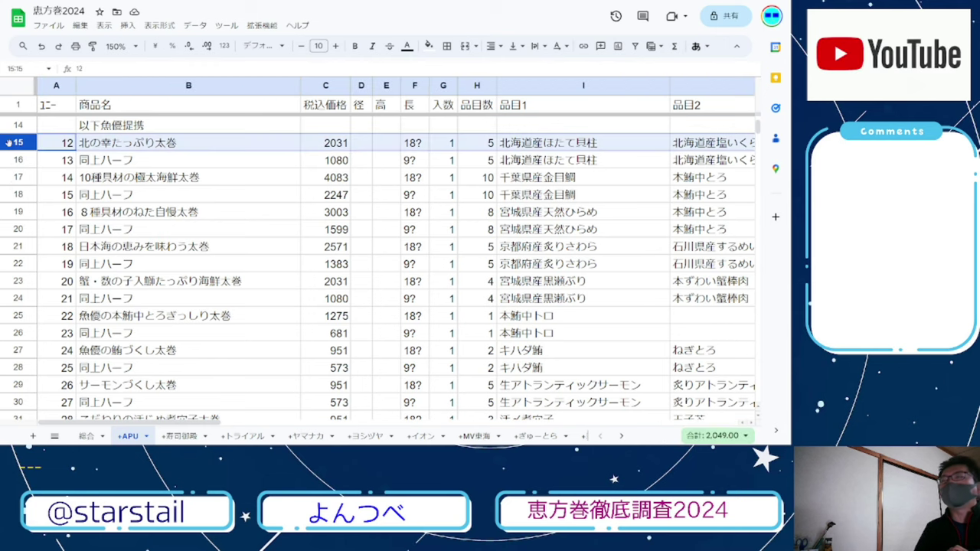
pyautogui.click(150, 148)
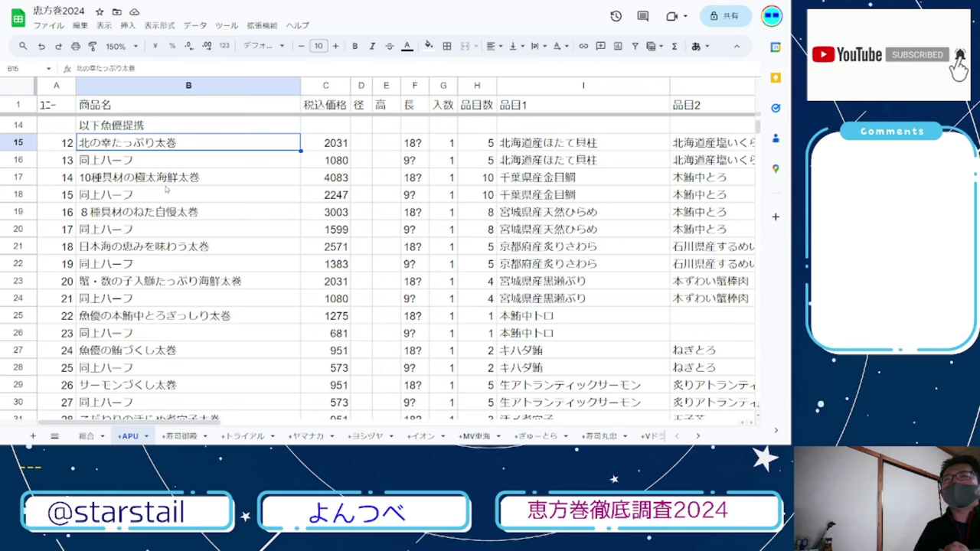
pyautogui.scroll(1, 167, 189)
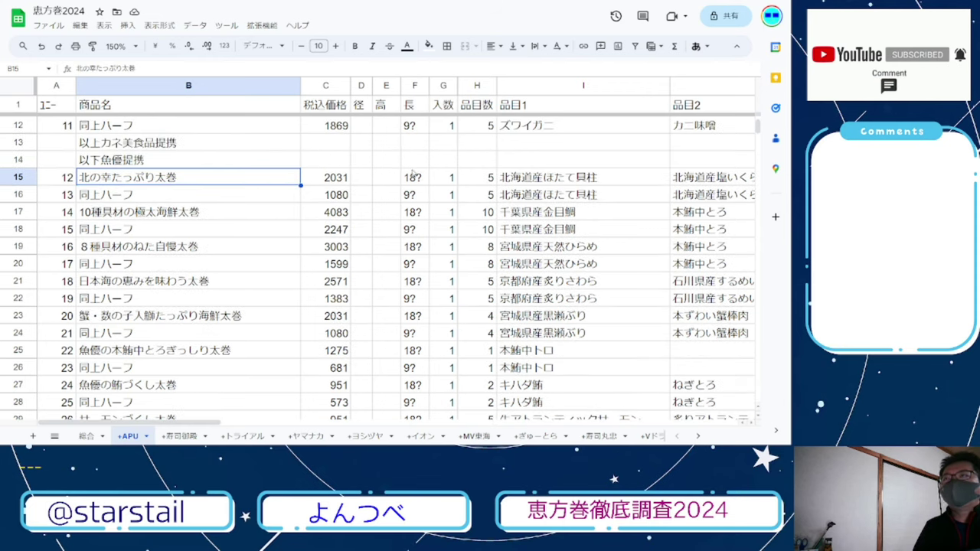
# - Check the 径, 高 and 長 entries of 北の幸たっぷり太巻 and the 長 of its half version
pyautogui.moveTo(369, 178); pyautogui.dragTo(390, 178)
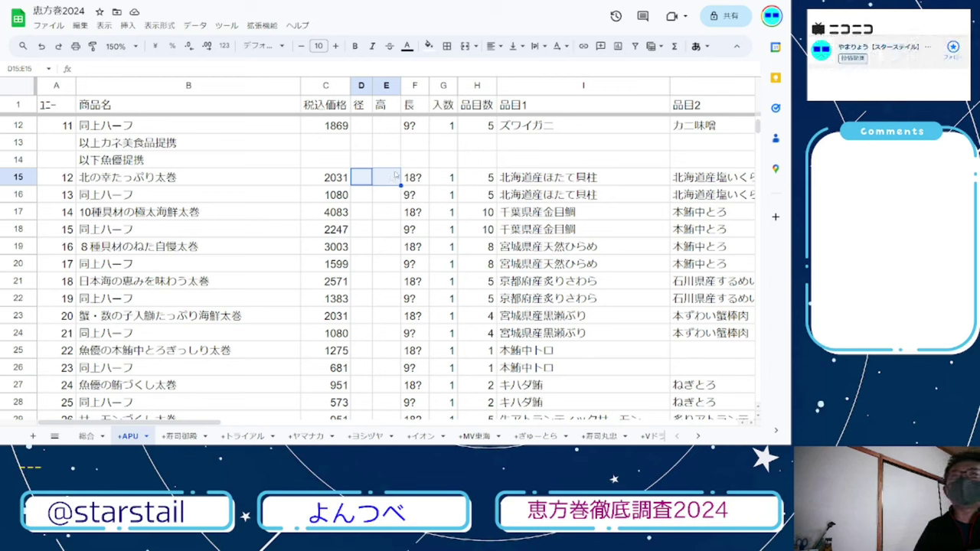
pyautogui.click(428, 179)
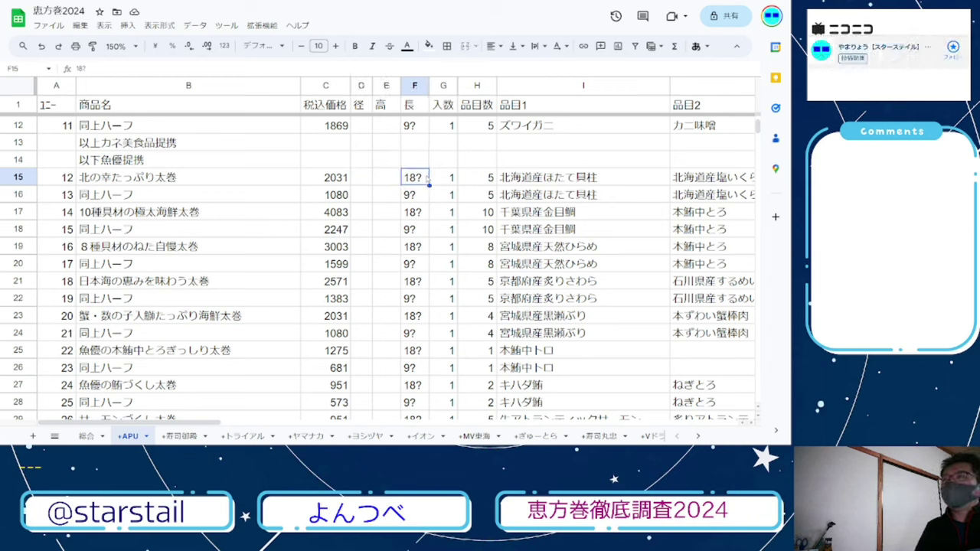
pyautogui.click(424, 198)
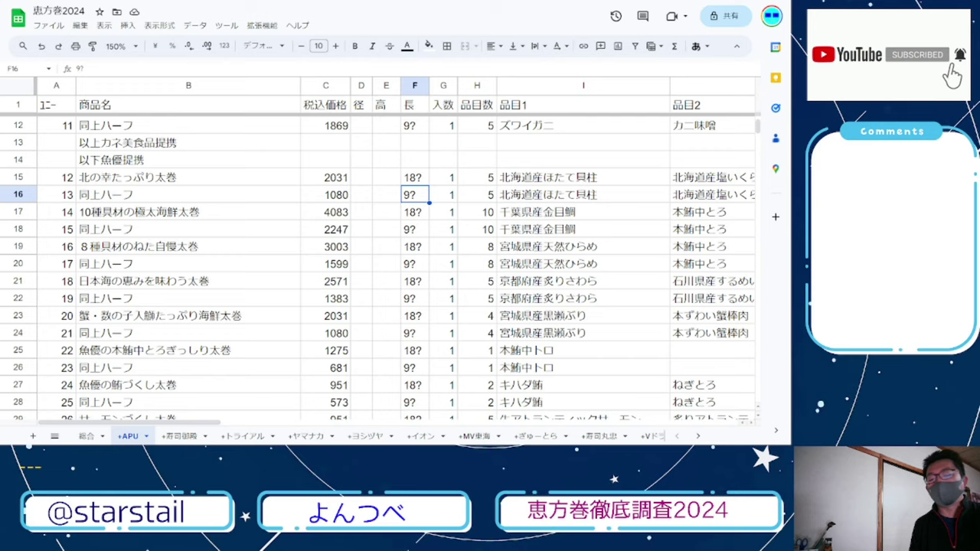
# - Consult the APU sheet of the 恵方巻2023 spreadsheet and return to the 北の幸たっぷり太巻 row in 恵方巻2024
pyautogui.hotkey('ctrl', 'Tab')
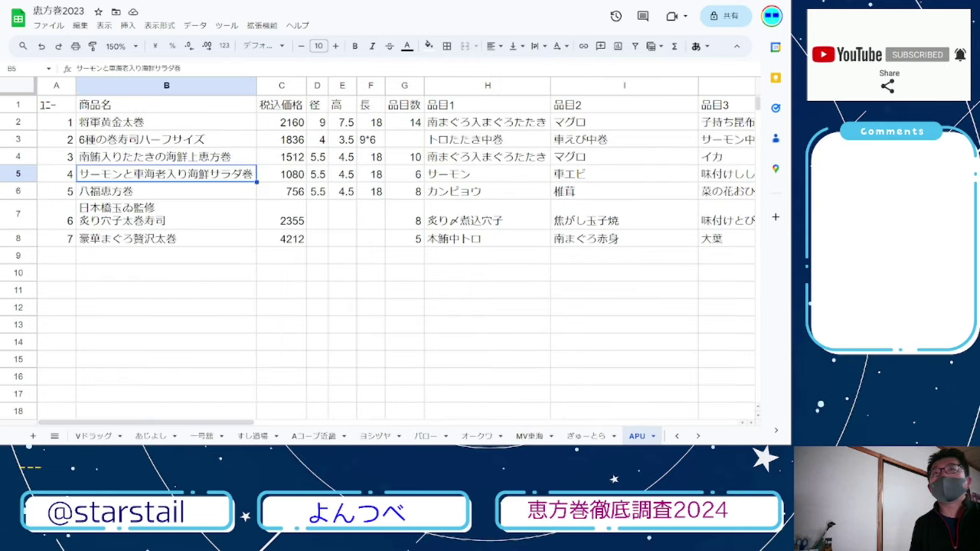
pyautogui.hotkey('ctrl', 'shift', 'Tab')
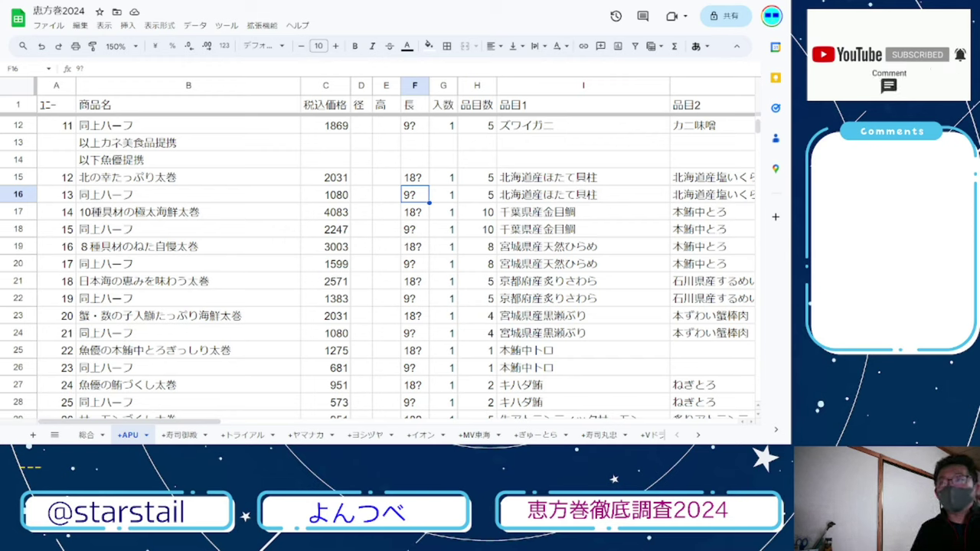
pyautogui.click(582, 177)
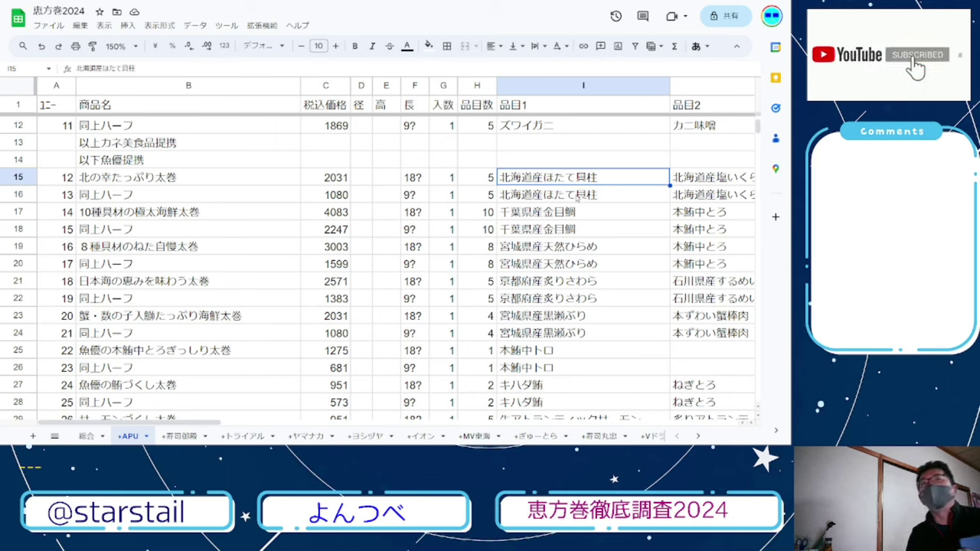
pyautogui.click(17, 176)
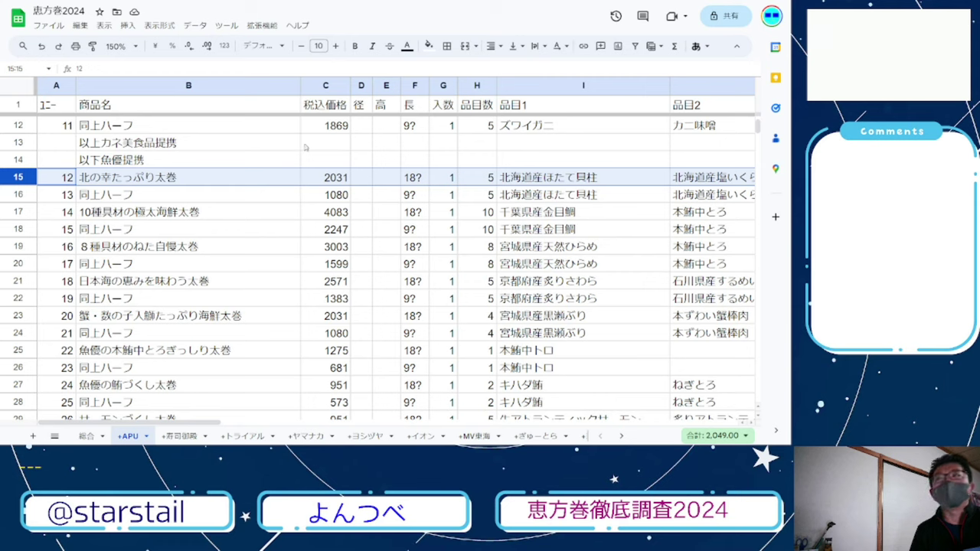
# - Read the ingredients of 北の幸たっぷり太巻 from 品目1 through 品目3
pyautogui.click(600, 179)
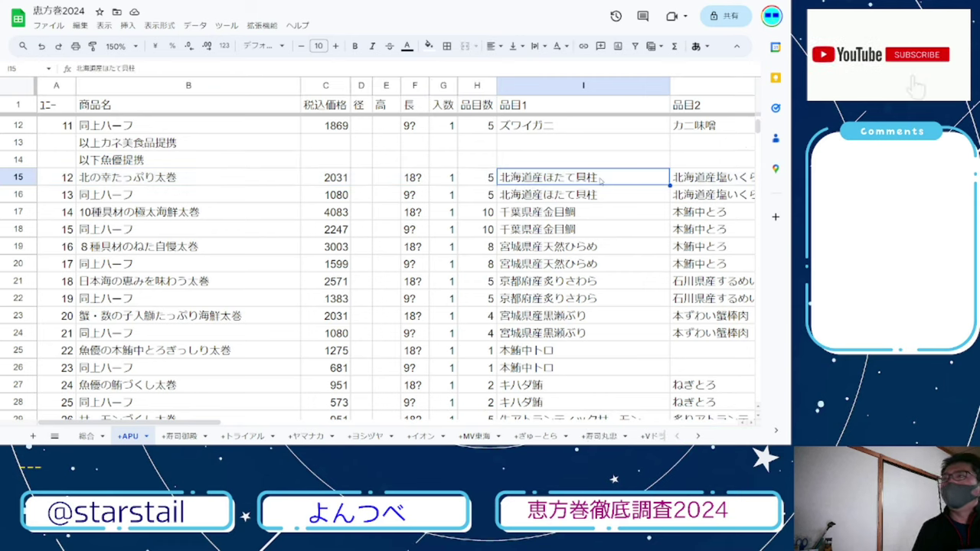
pyautogui.press('Right')
pyautogui.press('Right')
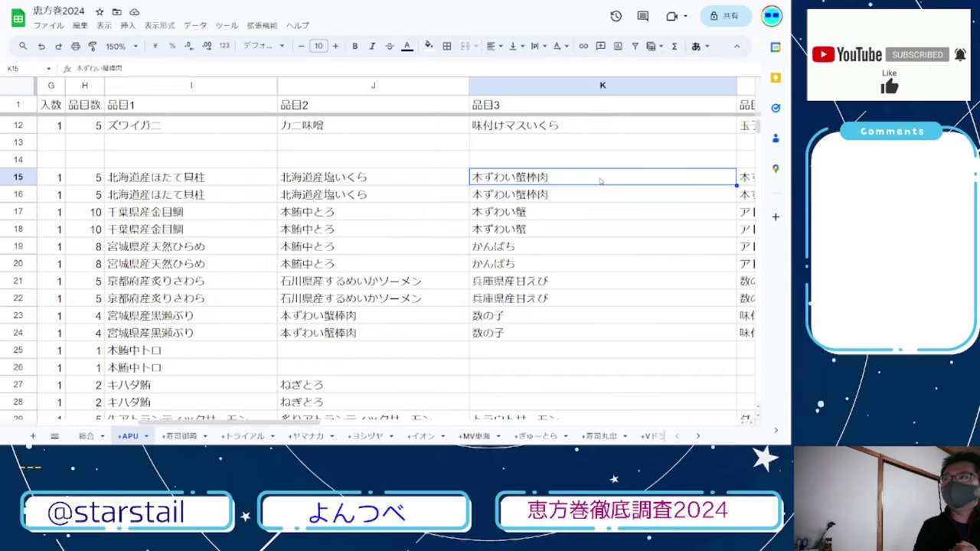
# - Examine the 品目1 and 品目2 entries of the カネ美食品 rolls above, for comparison with 北の幸たっぷり太巻
pyautogui.press('Up')
pyautogui.press('Up')
pyautogui.press('Up')
pyautogui.press('Up')
pyautogui.press('Up')
pyautogui.press('Up')
pyautogui.press('Left')
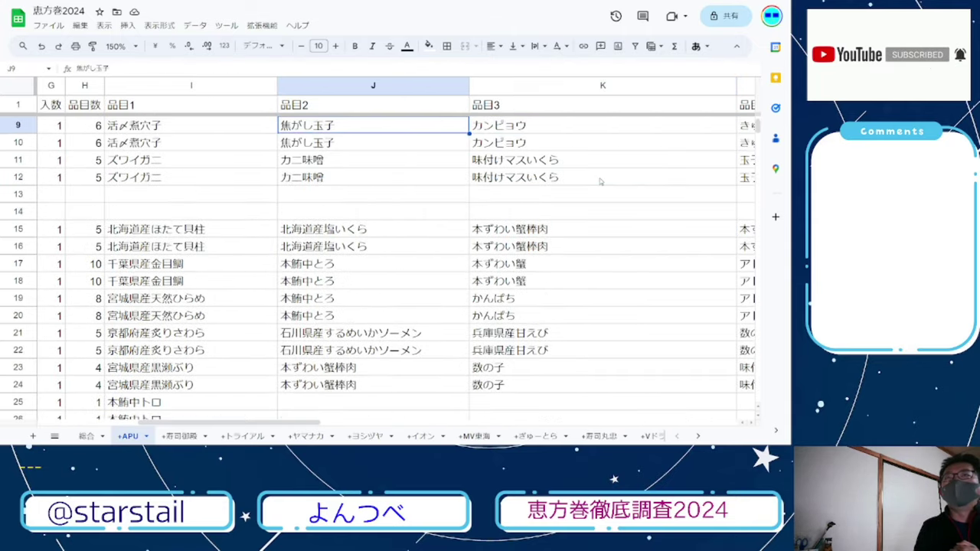
pyautogui.press('Down')
pyautogui.press('Down')
pyautogui.press('Left')
pyautogui.press('Left')
pyautogui.press('Right')
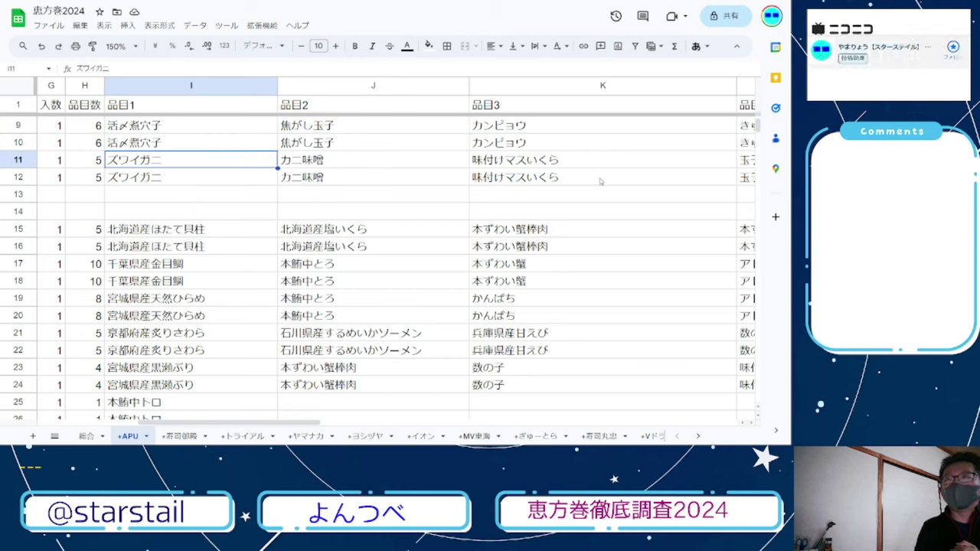
pyautogui.press('Up')
pyautogui.press('Up')
pyautogui.press('Up')
pyautogui.press('Up')
pyautogui.press('Up')
pyautogui.press('Up')
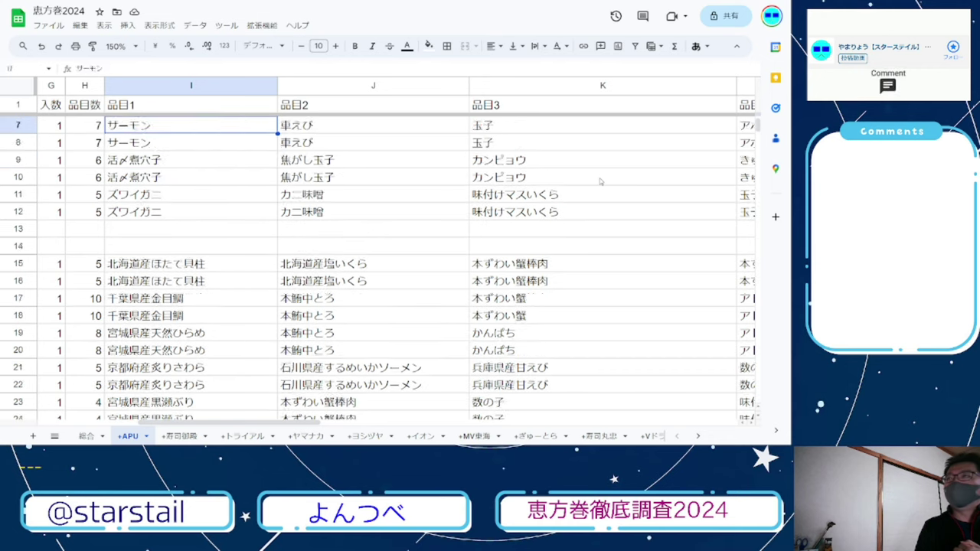
pyautogui.press('Up')
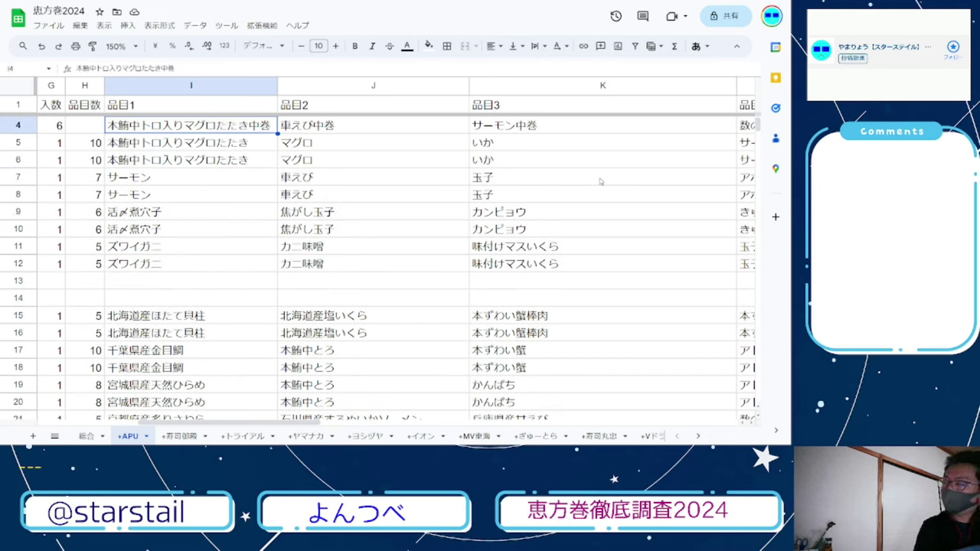
# - Go back down to 北の幸たっぷり太巻 and read its ingredients through 品目5
pyautogui.press('Down')
pyautogui.press('Down')
pyautogui.press('Down')
pyautogui.press('Down')
pyautogui.press('Down')
pyautogui.press('Down')
pyautogui.press('Down')
pyautogui.press('Down')
pyautogui.press('Down')
pyautogui.press('Down')
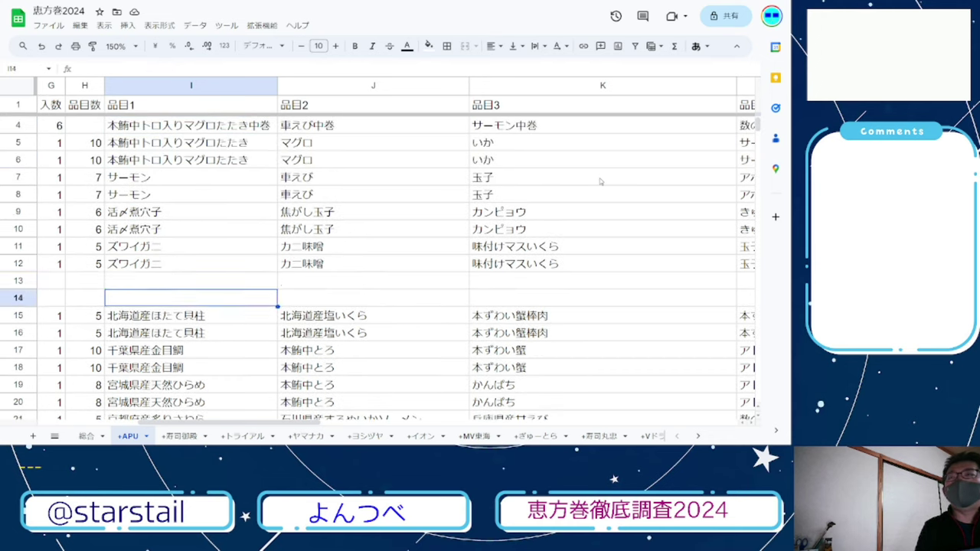
pyautogui.press('Down')
pyautogui.press('Right')
pyautogui.press('Right')
pyautogui.press('Right')
pyautogui.press('Left')
pyautogui.press('Left')
pyautogui.press('Right')
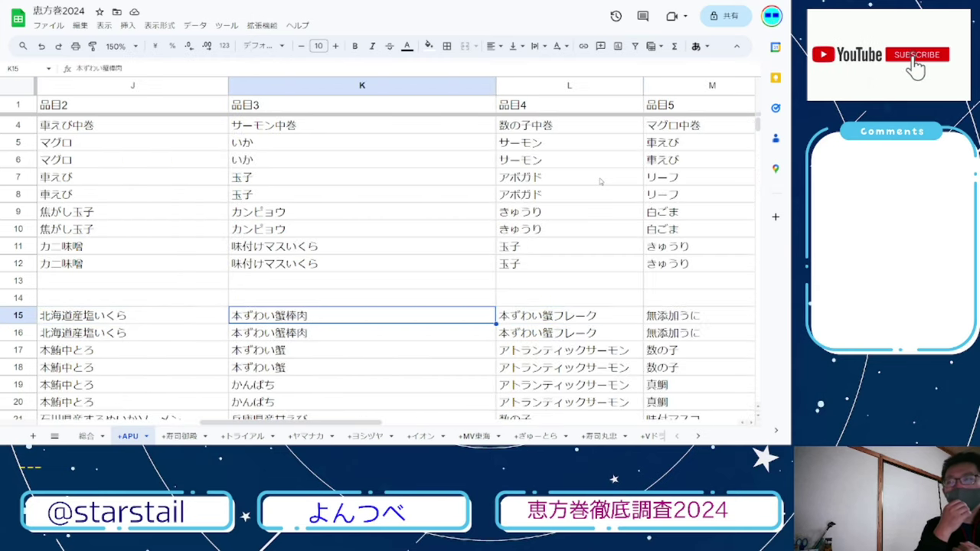
pyautogui.press('Right')
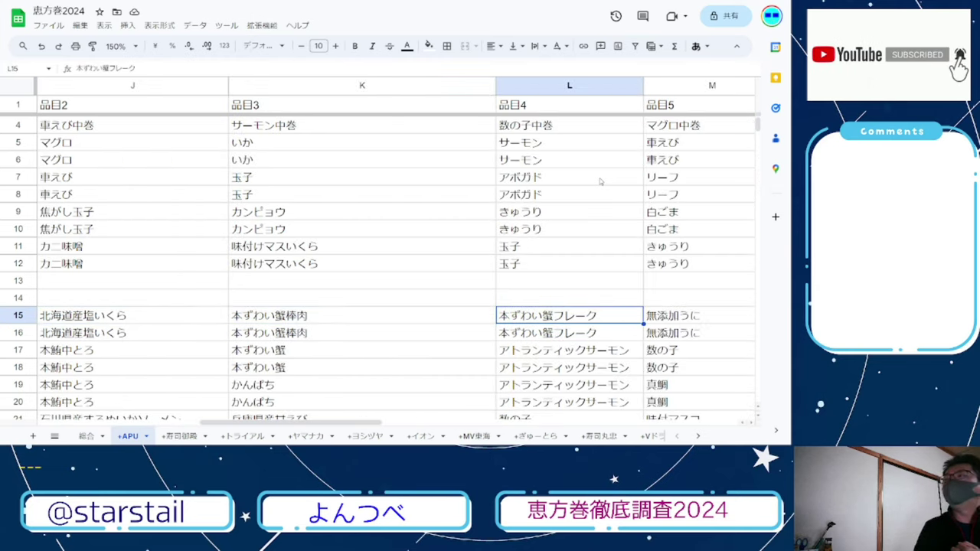
pyautogui.press('Right')
# - Return to the beginning of the row for the half version of 北の幸たっぷり太巻
pyautogui.press('Down')
pyautogui.press('Left')
pyautogui.press('Left')
pyautogui.press('Left')
pyautogui.press('Left')
pyautogui.press('Left')
pyautogui.press('Left')
pyautogui.press('Left')
pyautogui.press('Left')
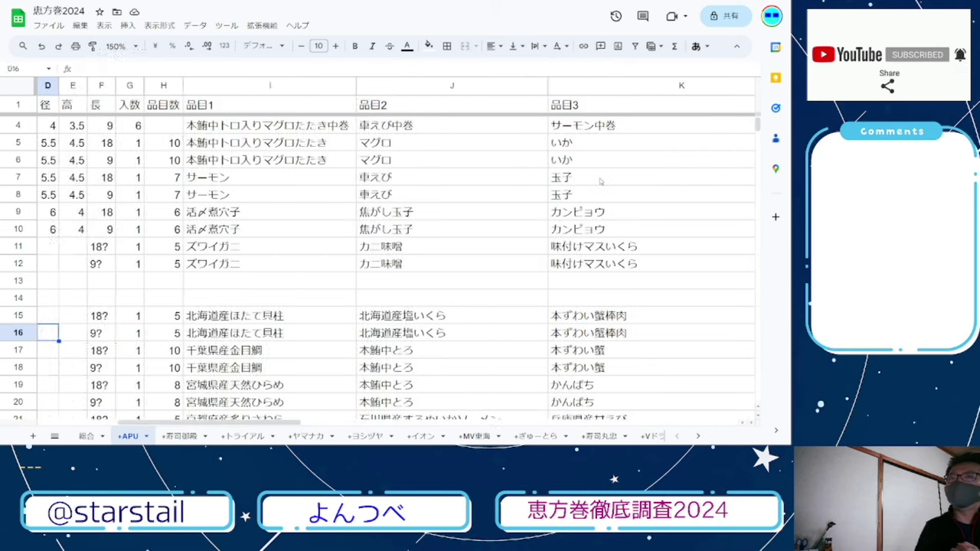
pyautogui.press('Left')
pyautogui.press('Left')
pyautogui.press('Left')
pyautogui.press('Left')
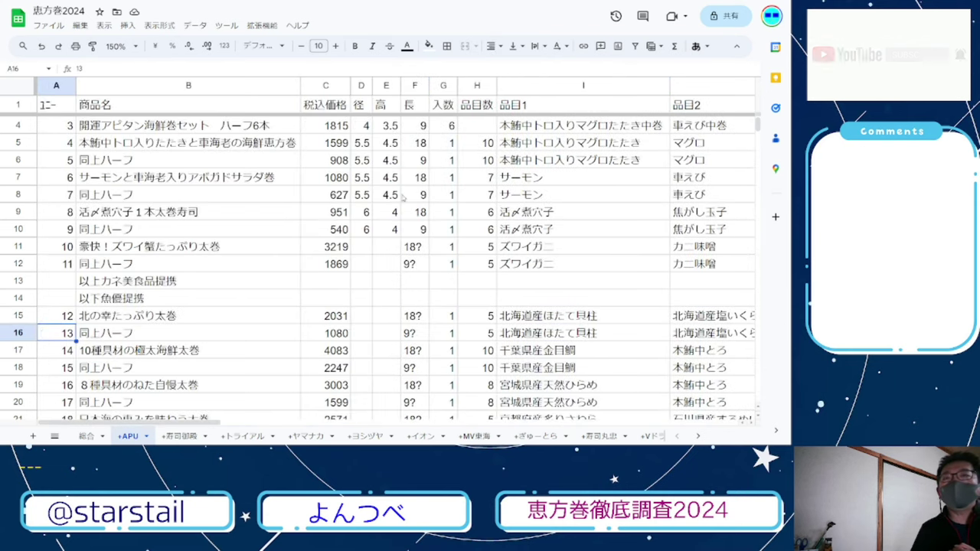
# - Look up the 10種具材の極太海鮮太巻 entry and check its tax-included price
pyautogui.scroll(-2, 376, 229)
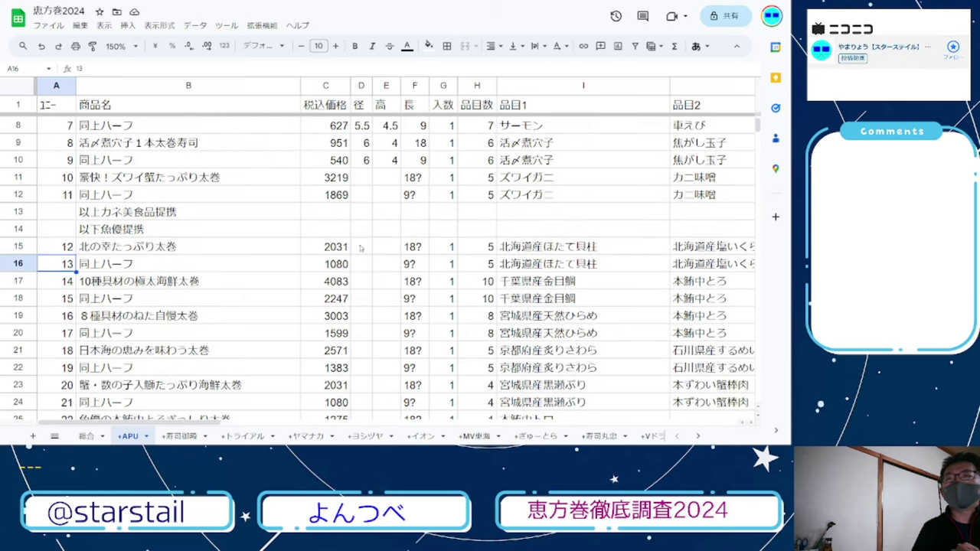
pyautogui.click(185, 281)
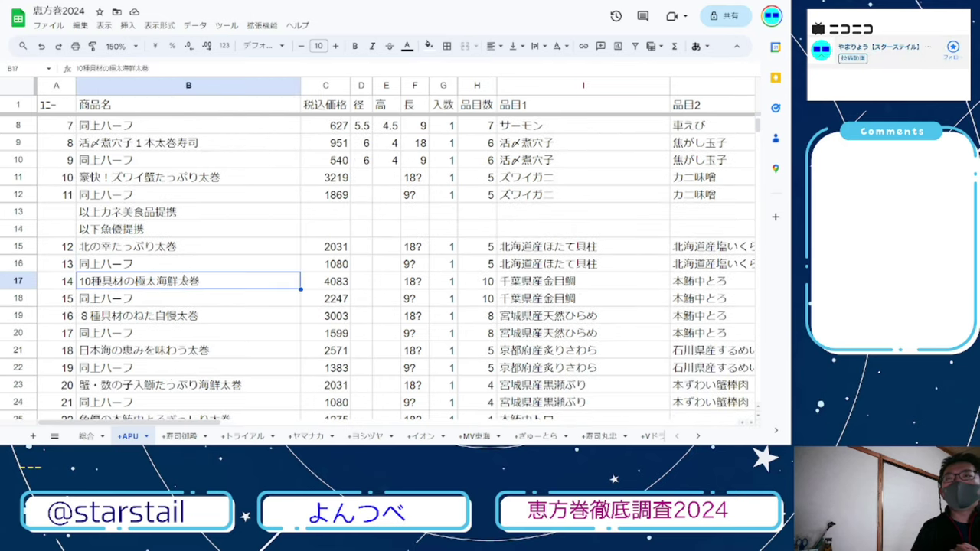
pyautogui.click(336, 284)
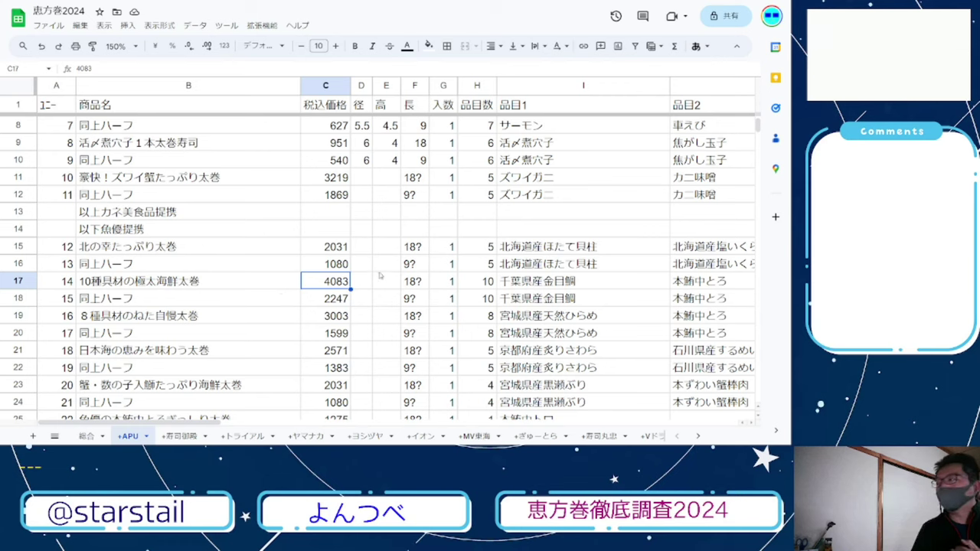
# - Read the ingredients of 10種具材の極太海鮮太巻 from 品目1 through 品目10
pyautogui.click(499, 288)
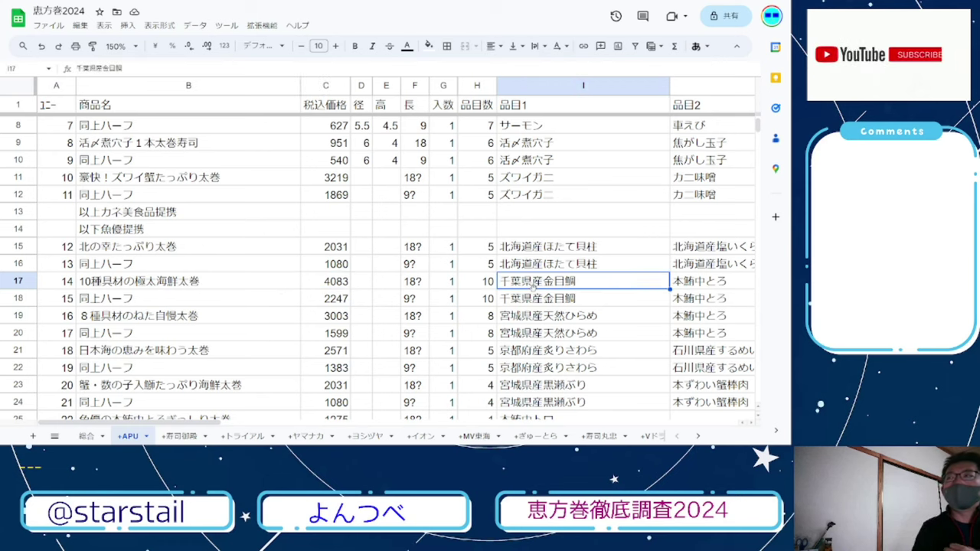
pyautogui.press('Right')
pyautogui.press('Right')
pyautogui.press('Right')
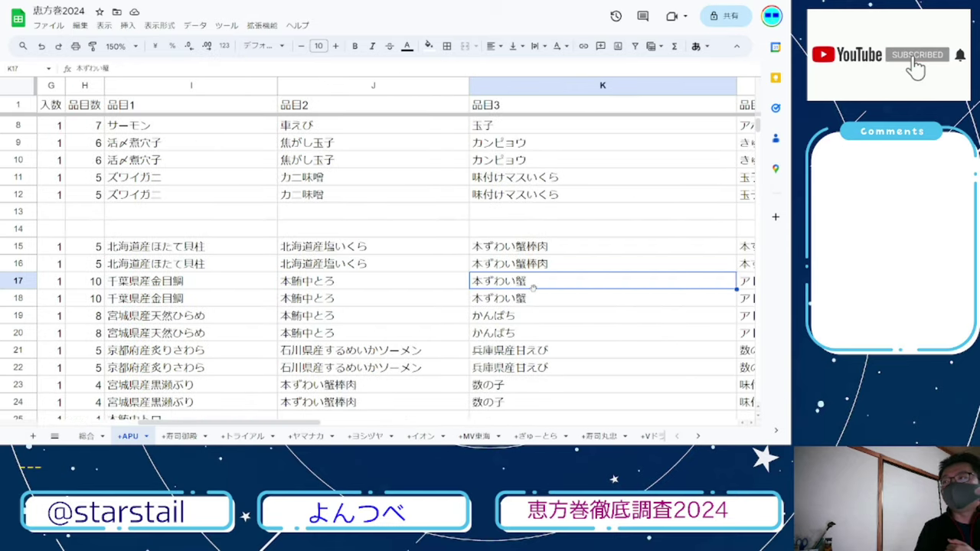
pyautogui.press('Right')
pyautogui.press('Right')
pyautogui.press('Right')
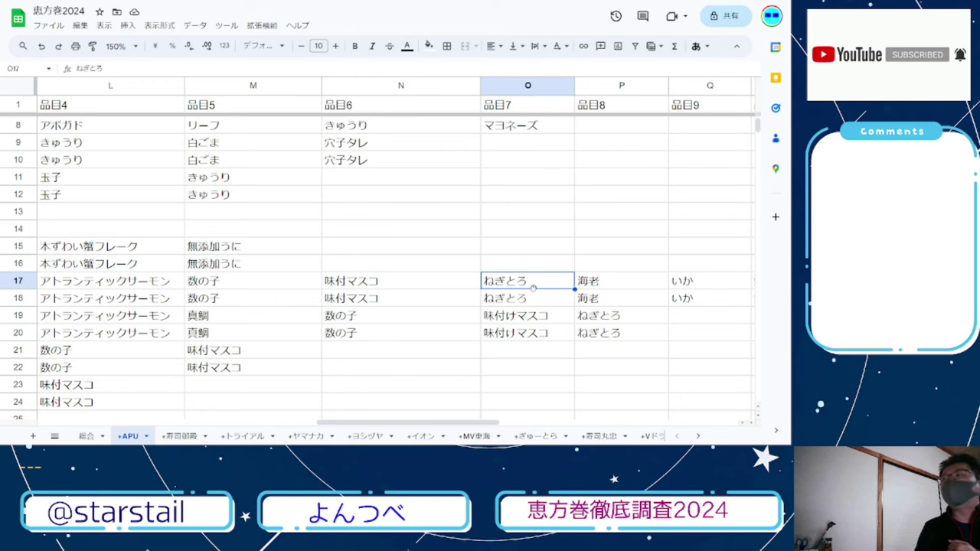
pyautogui.press('Right')
pyautogui.press('Right')
pyautogui.press('Right')
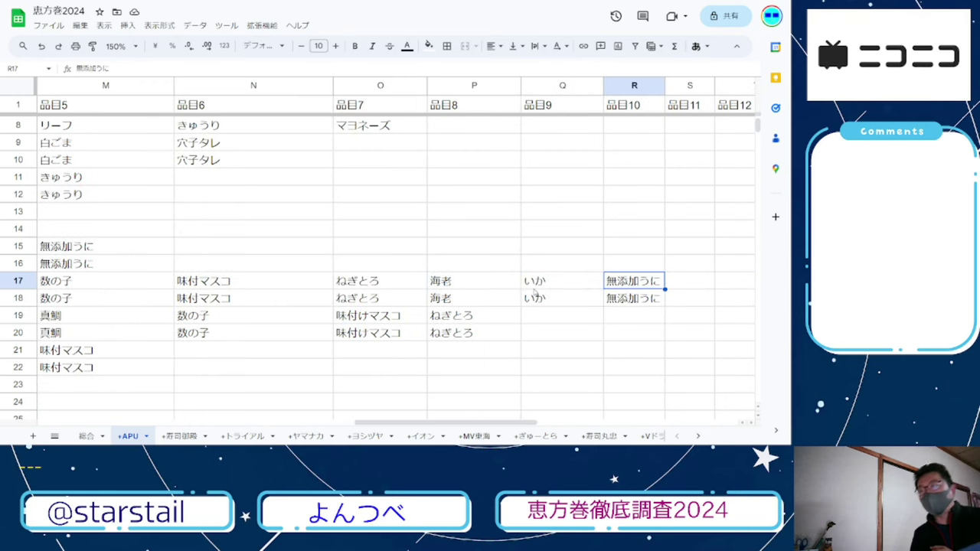
# - Recheck 品目6 of 10種具材の極太海鮮太巻 and return to the beginning of its row
pyautogui.press('Down')
pyautogui.press('Left')
pyautogui.press('Left')
pyautogui.press('Up')
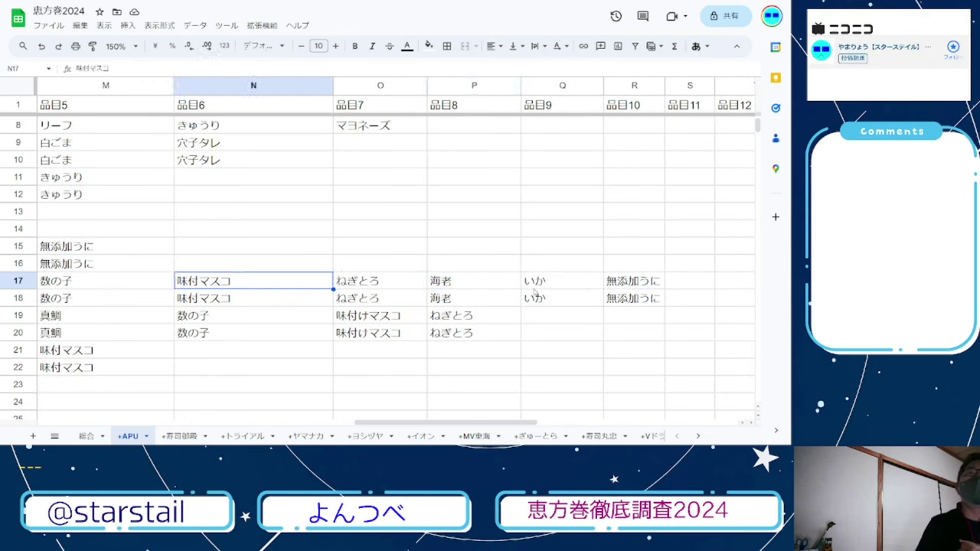
pyautogui.press('Home')
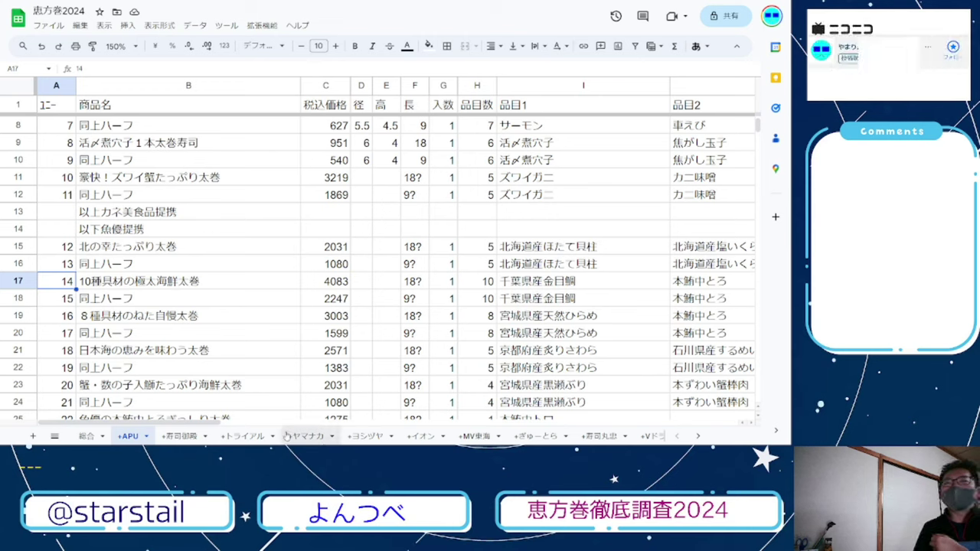
# - Read the ingredients of 8種具材のねた自慢太巻 from 品目1 through 品目8
pyautogui.click(28, 315)
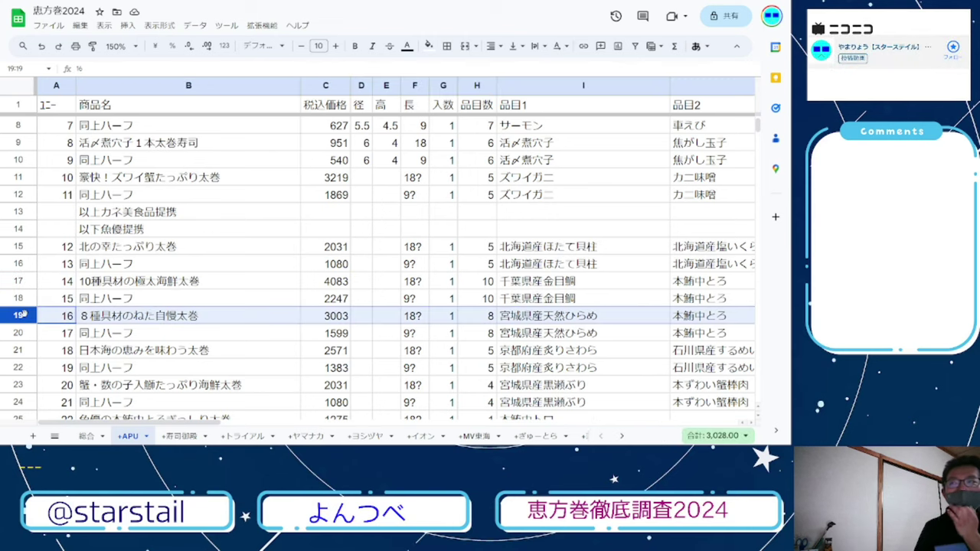
pyautogui.click(588, 320)
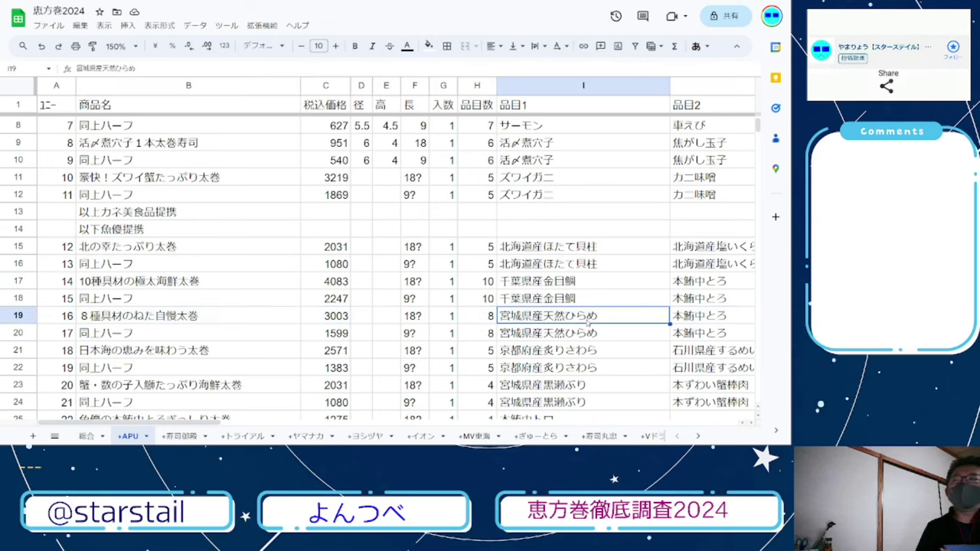
pyautogui.press('Right')
pyautogui.press('Right')
pyautogui.press('Right')
pyautogui.press('Right')
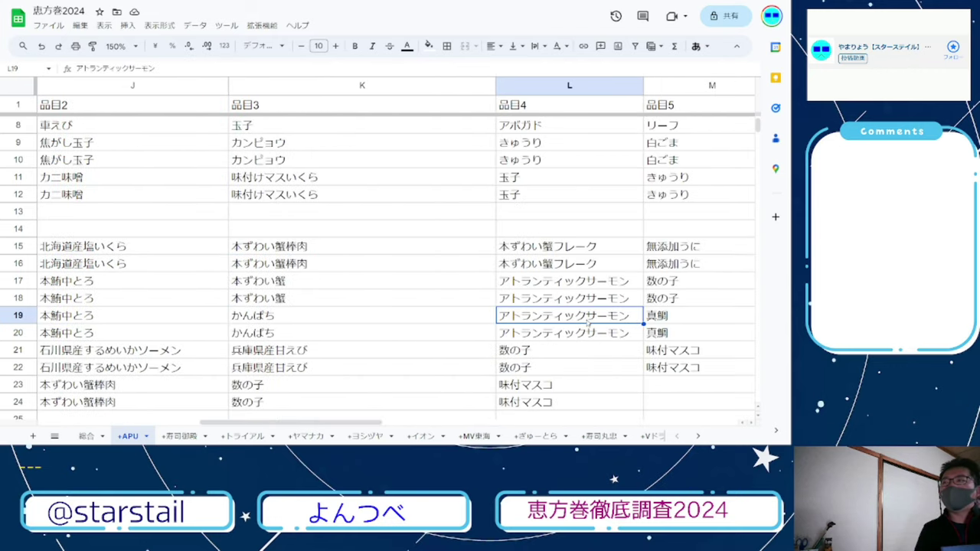
pyautogui.press('Right')
pyautogui.press('Right')
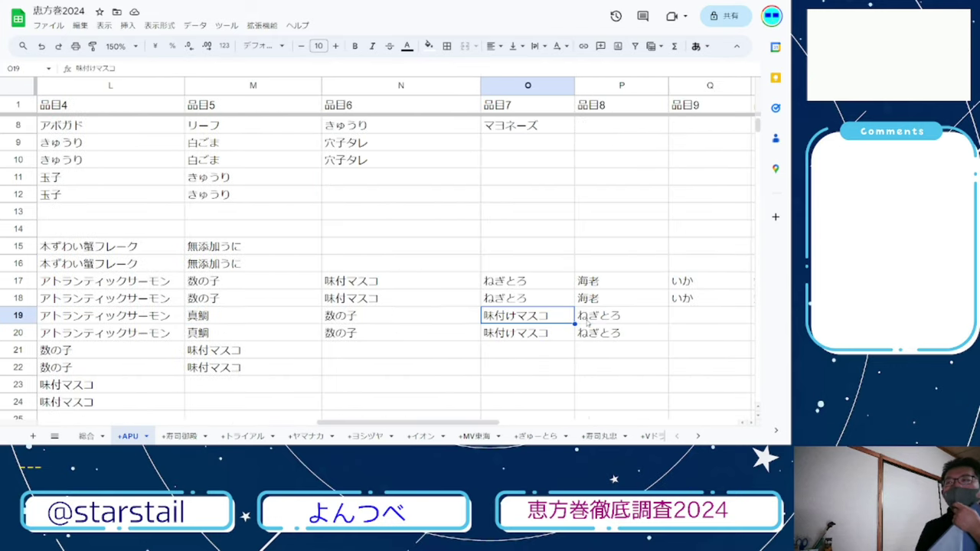
pyautogui.press('Right')
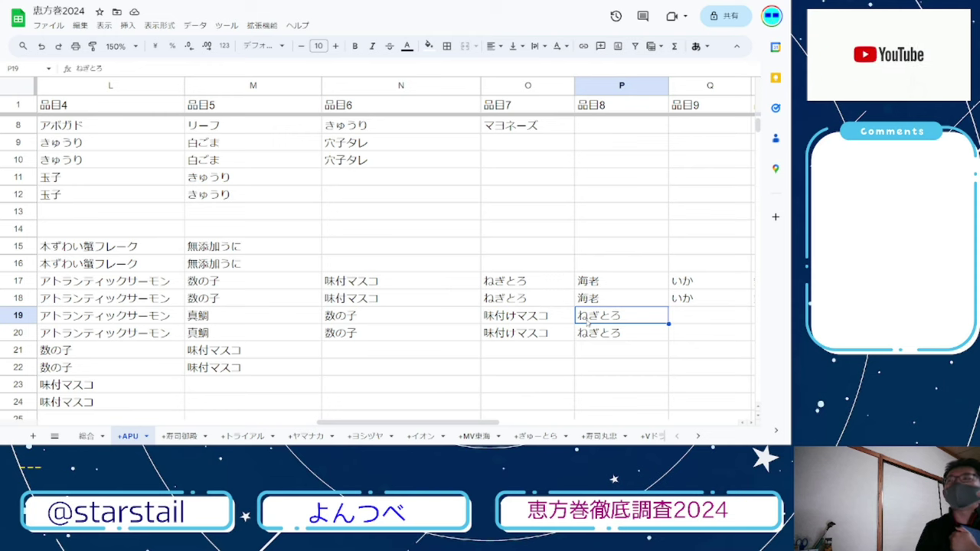
# - Go back along the 8種具材のねた自慢太巻 row to its 品目2 entry
pyautogui.press('Left')
pyautogui.press('Left')
pyautogui.press('Left')
pyautogui.press('Left')
pyautogui.press('Left')
pyautogui.press('Left')
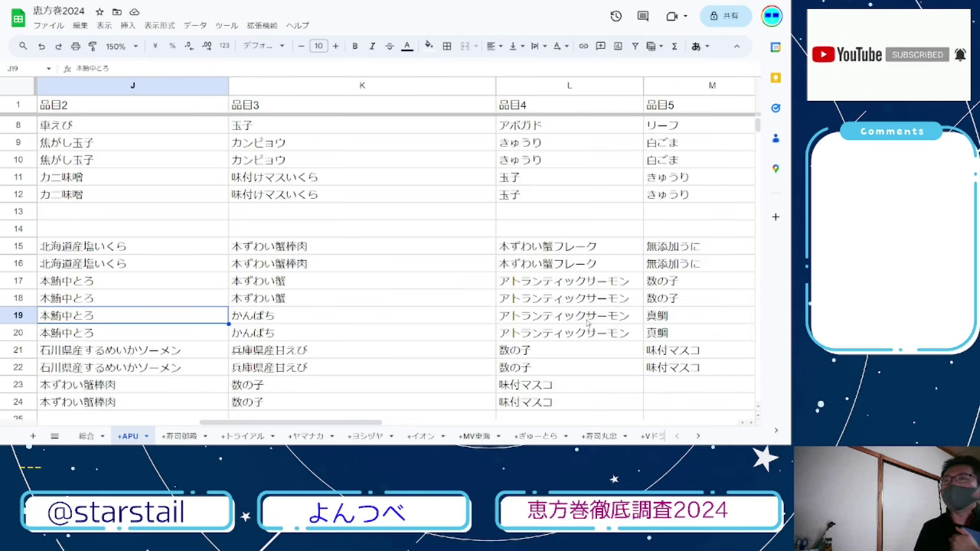
# - Examine the item count and 品目1 to 品目3 of the half-size 10種具材の極太海鮮太巻 for comparison
pyautogui.press('Up')
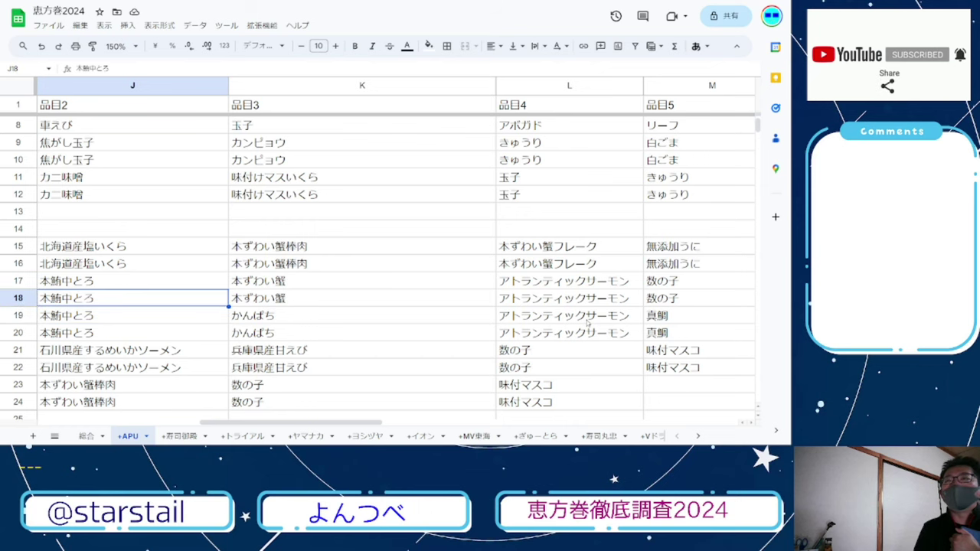
pyautogui.press('Left')
pyautogui.press('Left')
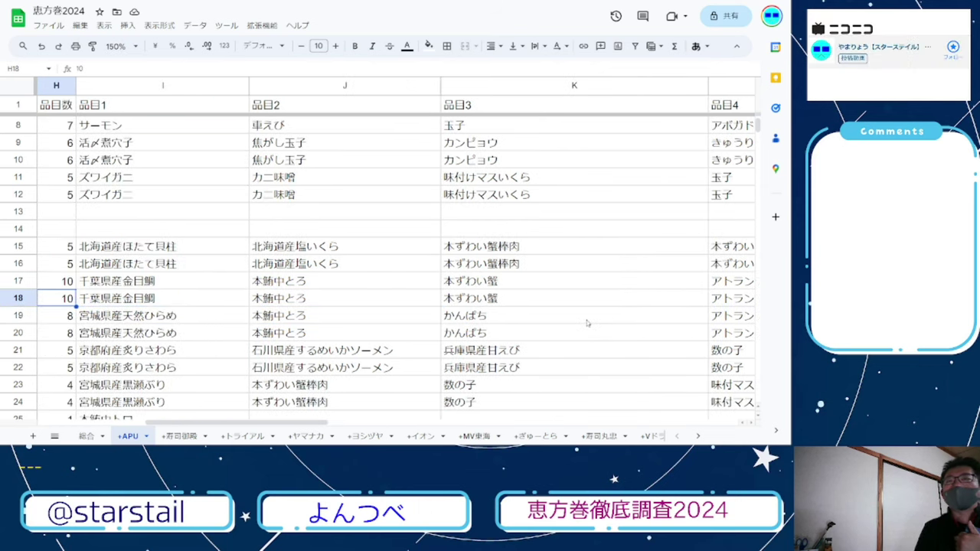
pyautogui.press('Right')
pyautogui.press('Right')
pyautogui.press('Right')
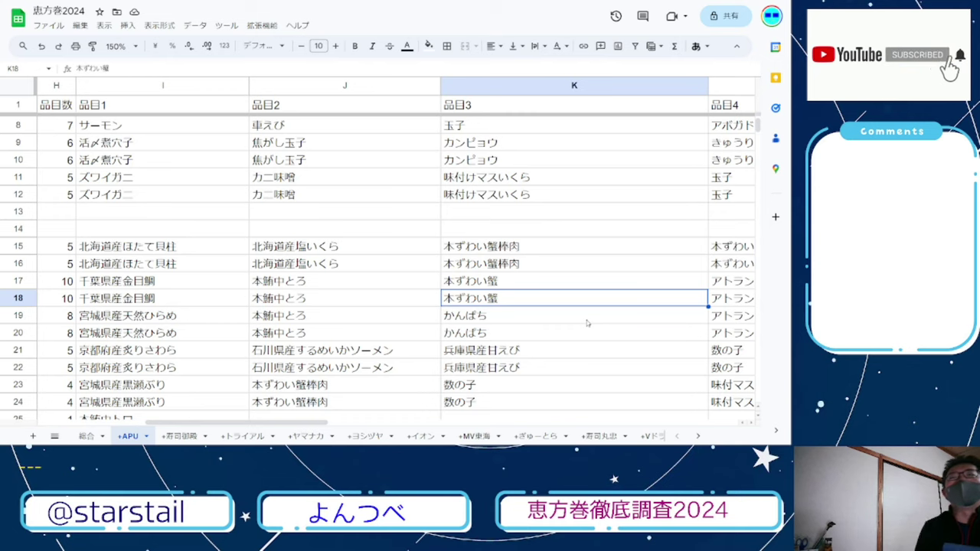
# - Reread the ingredients of 8種具材のねた自慢太巻 from 品目1 through 品目5
pyautogui.click(23, 315)
pyautogui.press('Home')
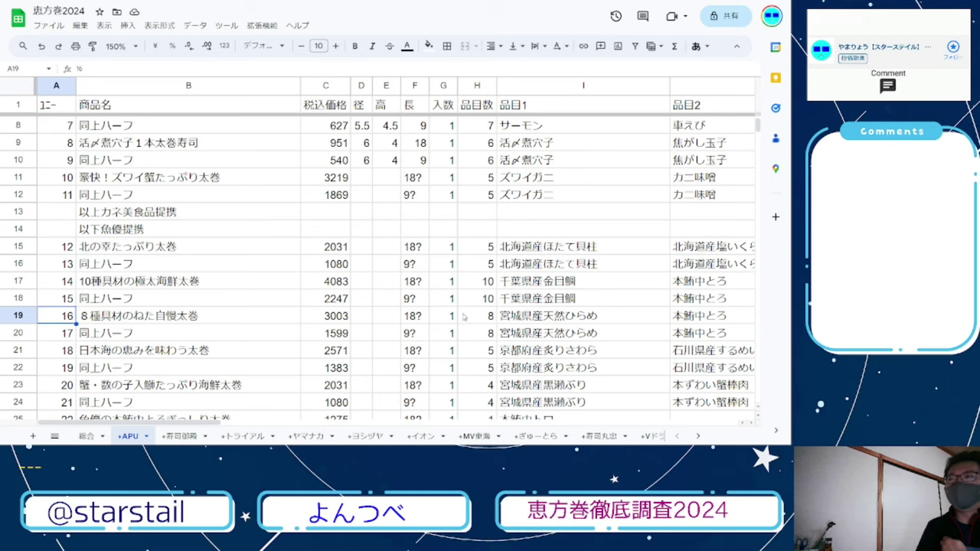
pyautogui.moveTo(646, 318); pyautogui.dragTo(431, 320)
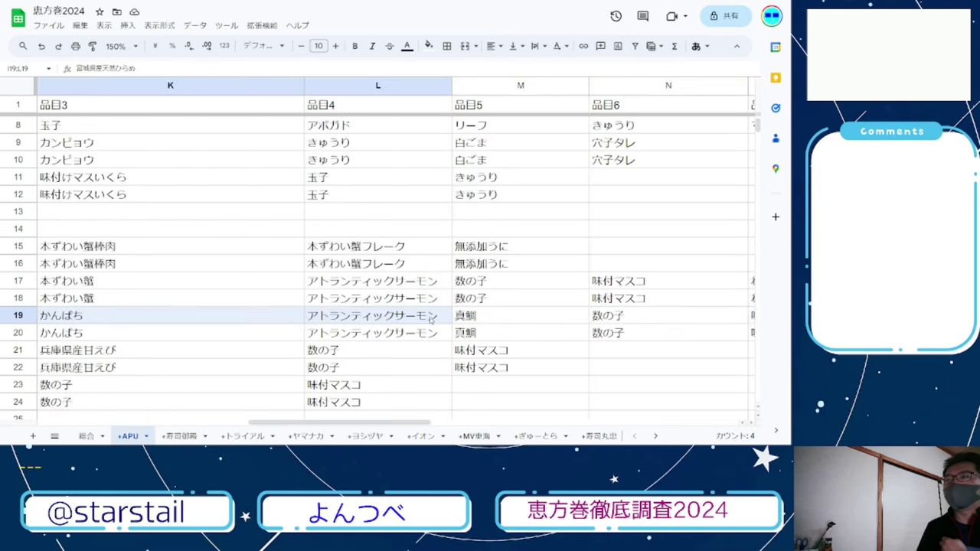
pyautogui.click(476, 318)
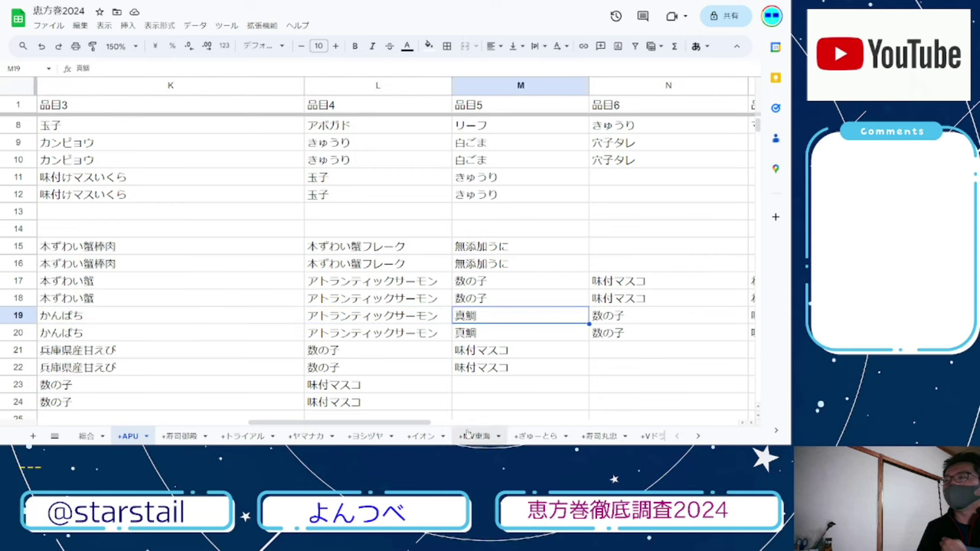
# - Check the tax-included prices of 8種具材のねた自慢太巻 and its half version
pyautogui.moveTo(382, 424); pyautogui.dragTo(150, 422)
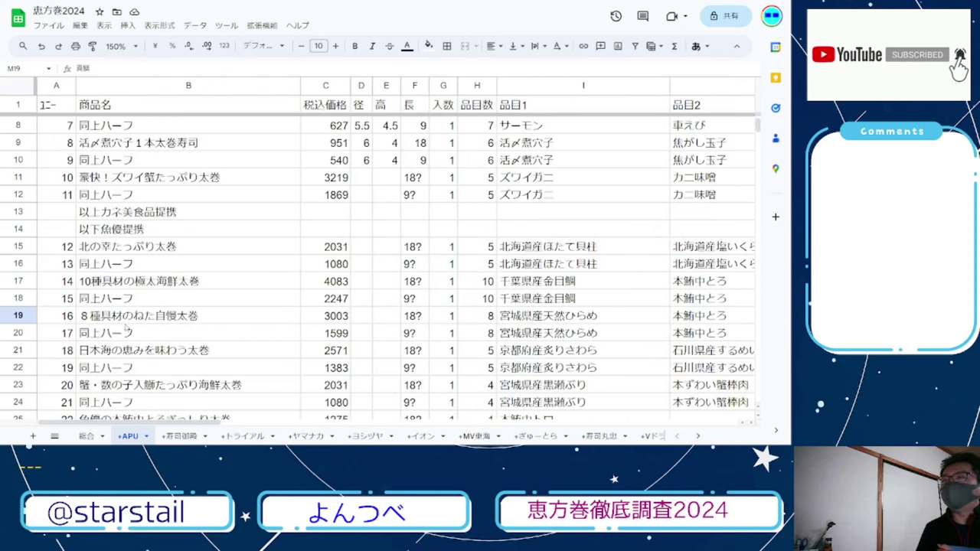
pyautogui.click(322, 316)
pyautogui.click(325, 336)
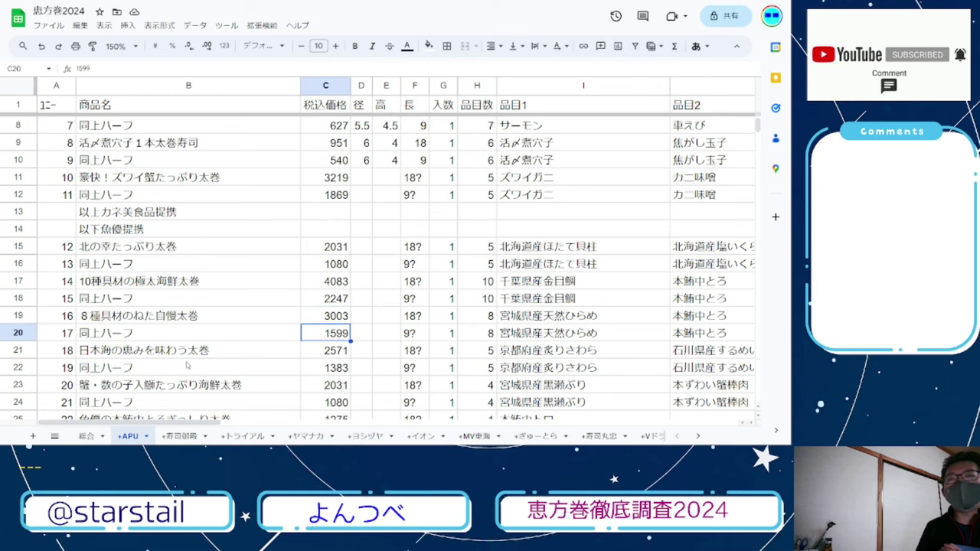
# - Find 日本海の恵みを味わう太巻 and read its ingredients from 品目1 through 品目4
pyautogui.scroll(-2, 187, 366)
pyautogui.scroll(-1, 186, 366)
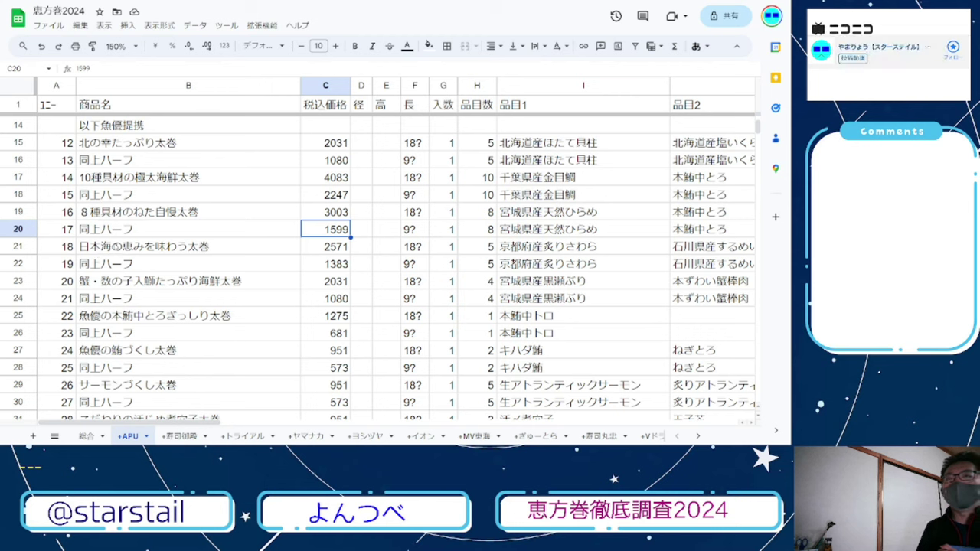
pyautogui.click(116, 247)
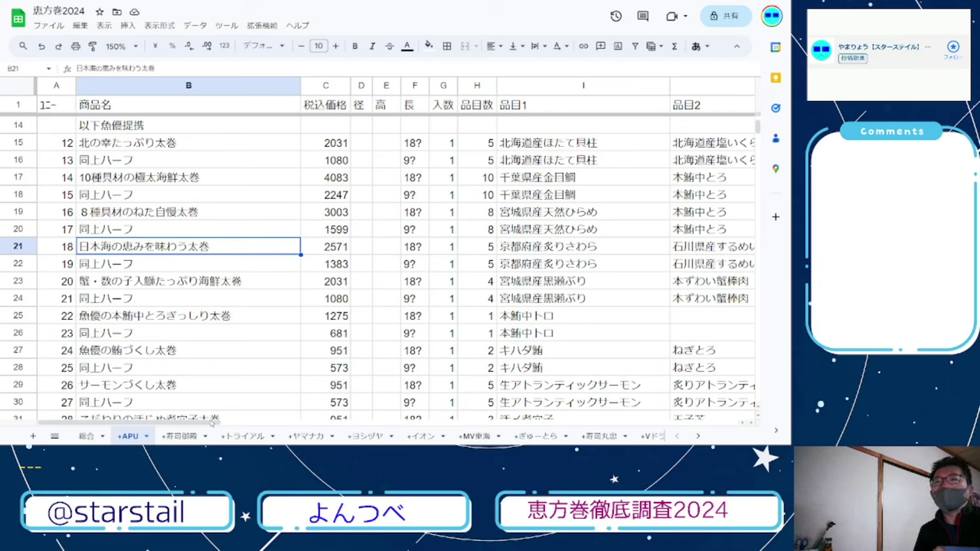
pyautogui.click(588, 254)
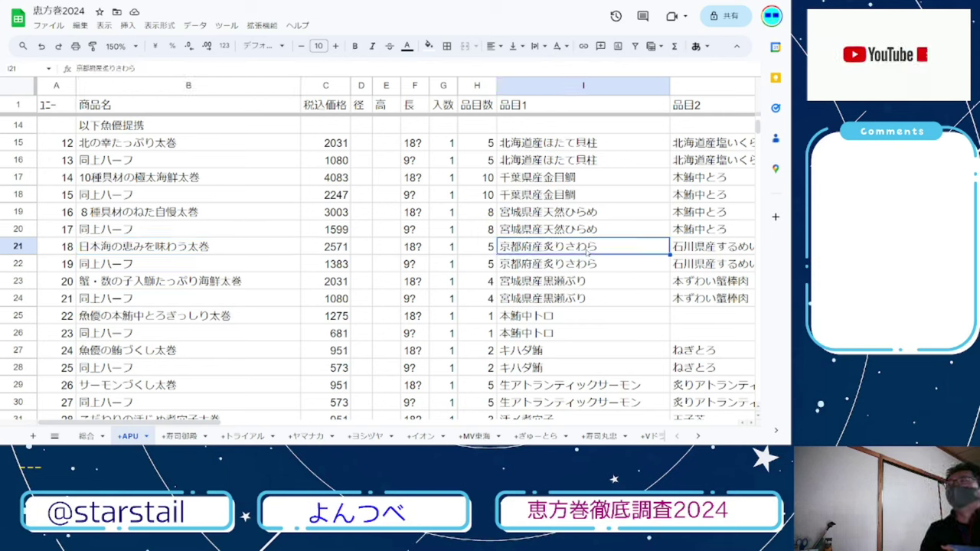
pyautogui.press('Right')
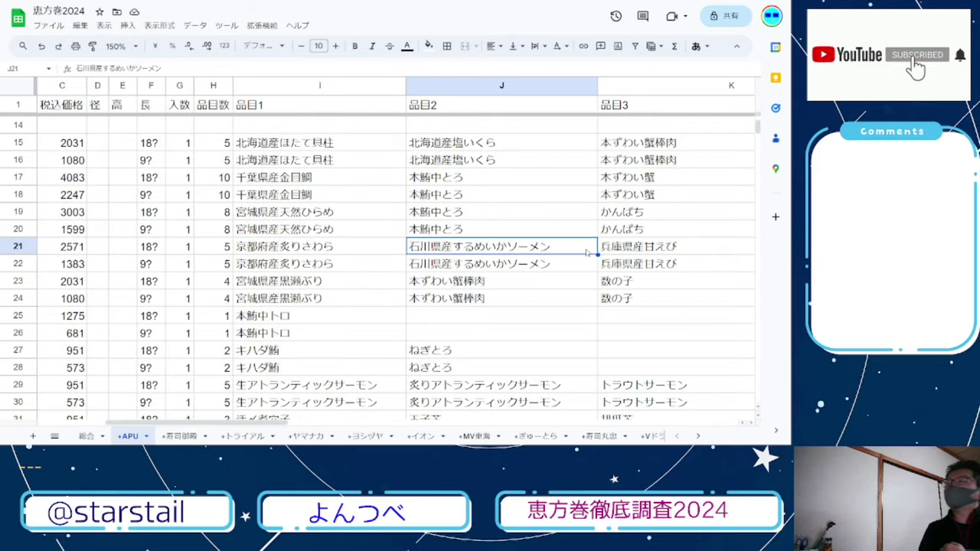
pyautogui.press('Right')
pyautogui.press('Right')
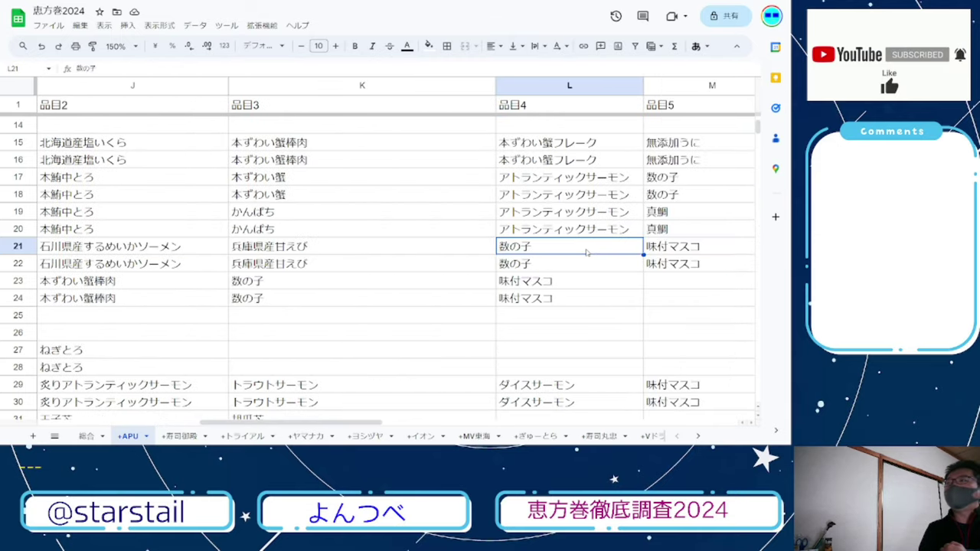
# - Reread the ingredients of 日本海の恵みを味わう太巻 from 品目2 through 品目5
pyautogui.press('Left')
pyautogui.press('Left')
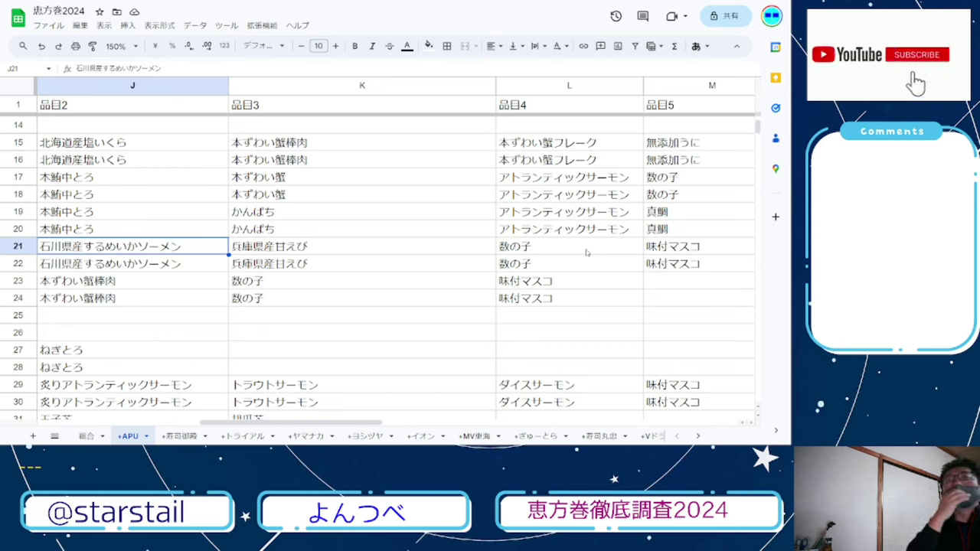
pyautogui.press('Right')
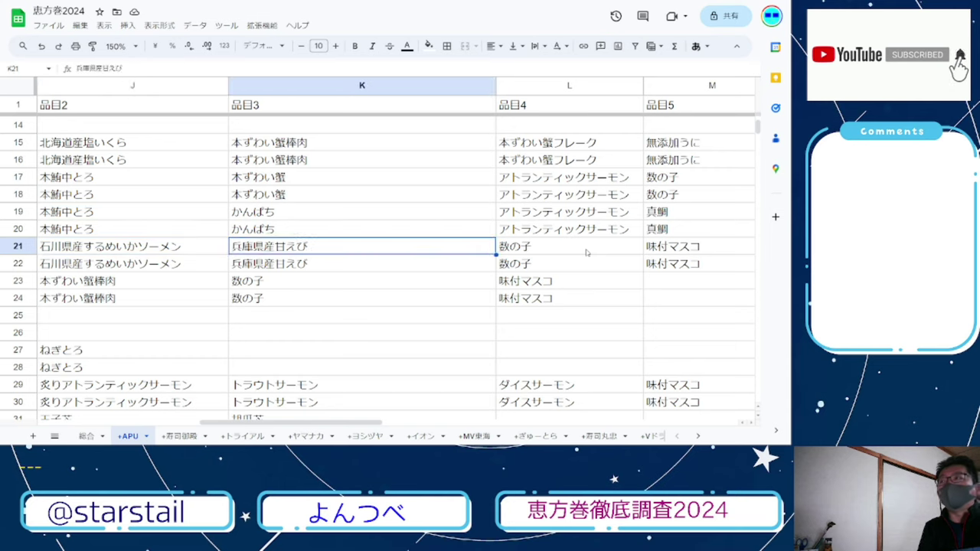
pyautogui.press('Right')
pyautogui.press('Right')
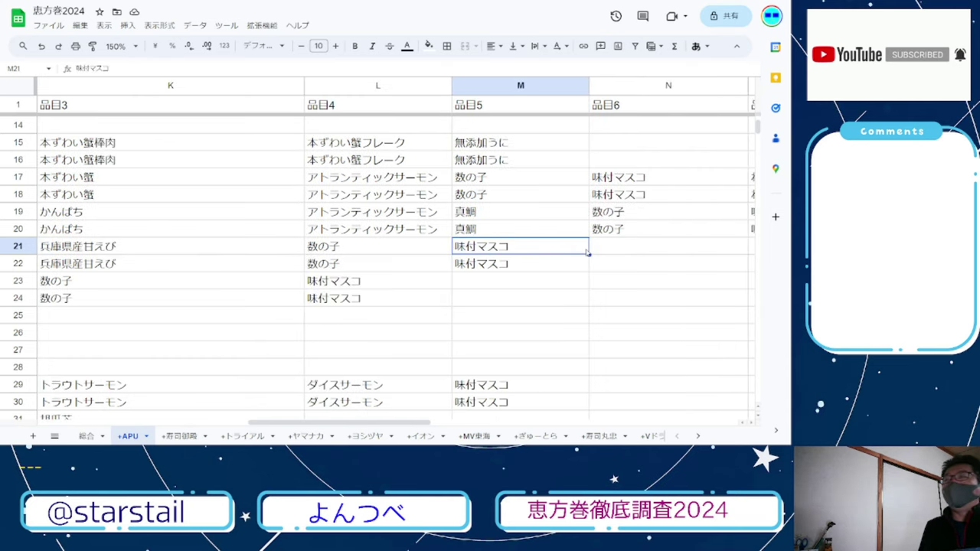
# - Return to the beginning of the row for the half version of 日本海の恵みを味わう太巻
pyautogui.press('Left')
pyautogui.press('Right')
pyautogui.press('Down')
pyautogui.press('Left')
pyautogui.hotkey('ctrl', 'Left')
pyautogui.press('Home')
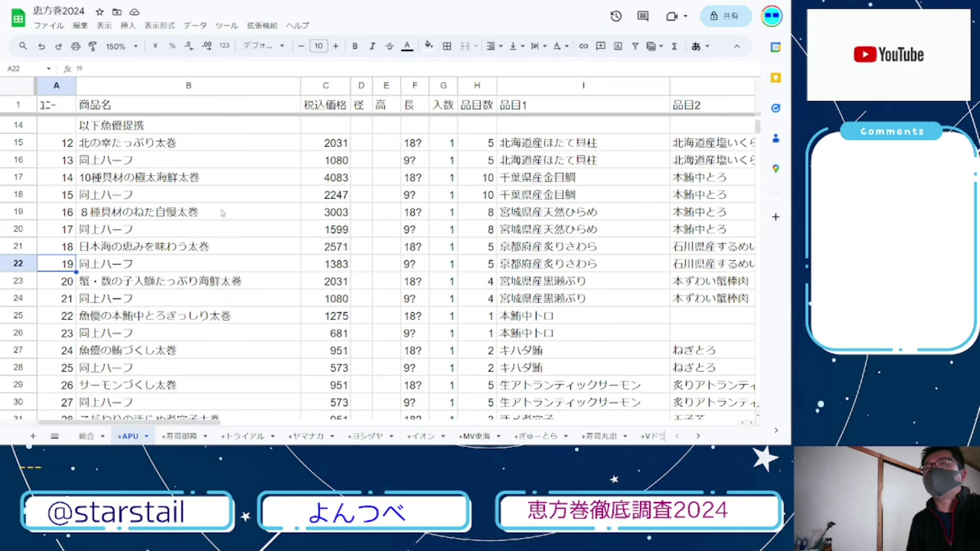
# - Select the full rows of 日本海の恵みを味わう太巻 and its half version to review them together
pyautogui.click(145, 246)
pyautogui.click(145, 267)
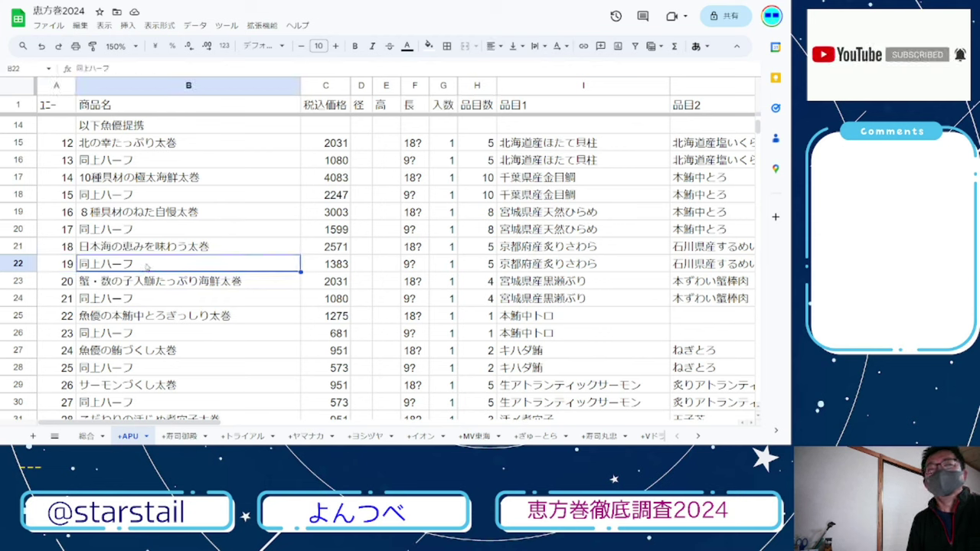
pyautogui.click(153, 248)
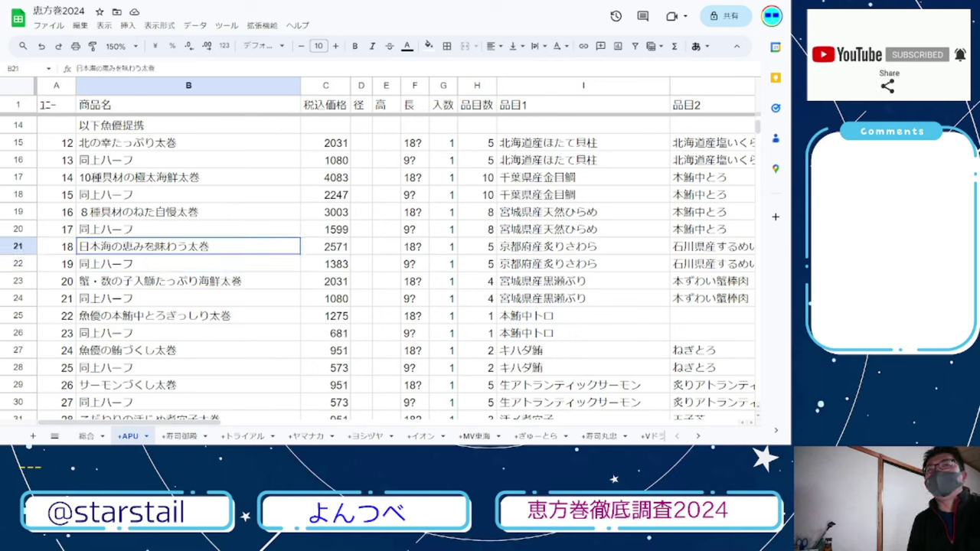
pyautogui.moveTo(23, 247); pyautogui.dragTo(25, 263)
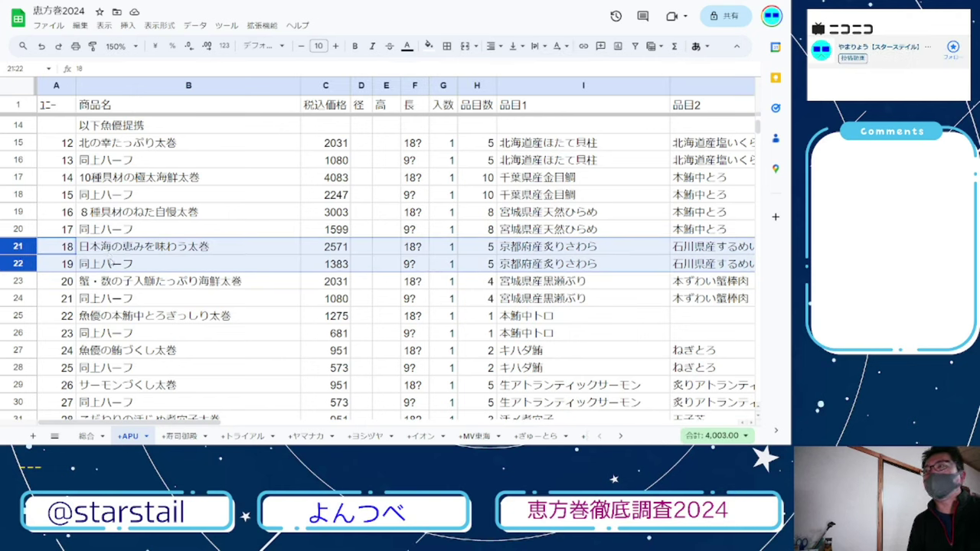
# - Recheck the half version's name and 品目2 of 日本海の恵みを味わう太巻
pyautogui.click(112, 261)
pyautogui.click(709, 251)
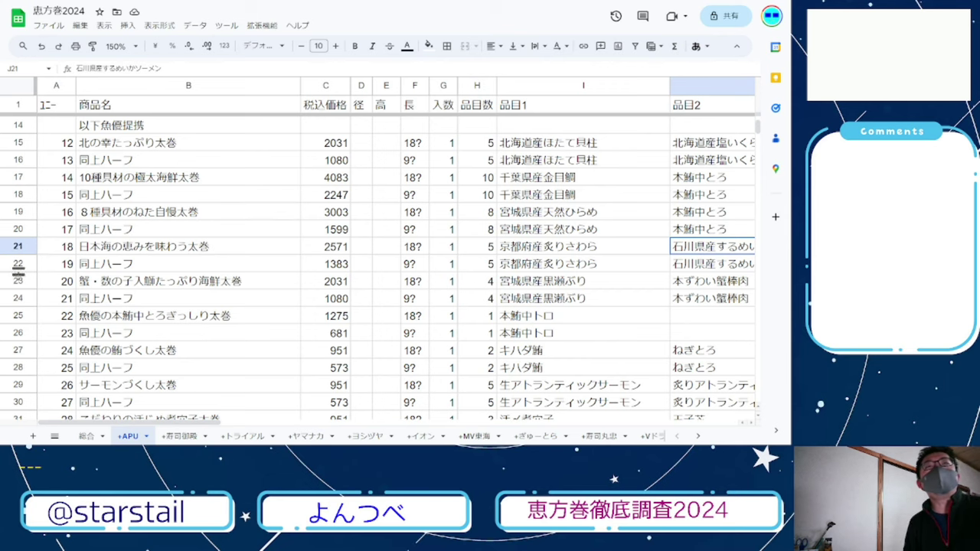
# - Select the row of 蟹・数の子入鰤たっぷり海鮮太巻 and read its ingredients from 品目1 through 品目4
pyautogui.click(23, 285)
pyautogui.scroll(-1, 162, 223)
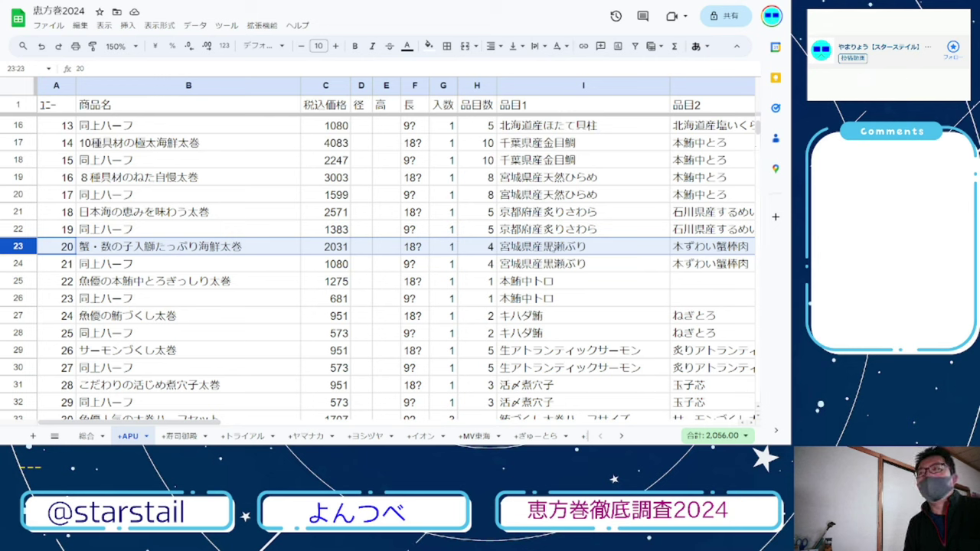
pyautogui.click(553, 250)
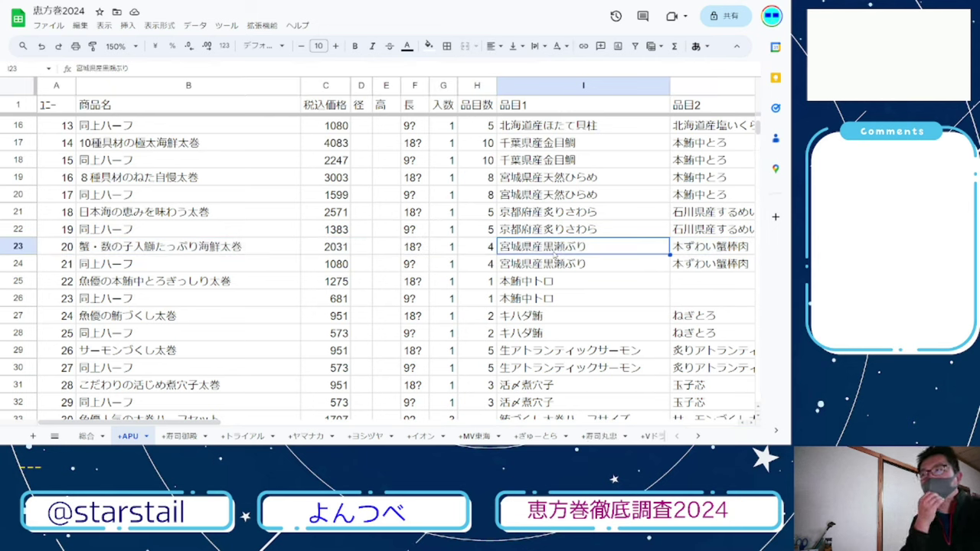
pyautogui.press('Right')
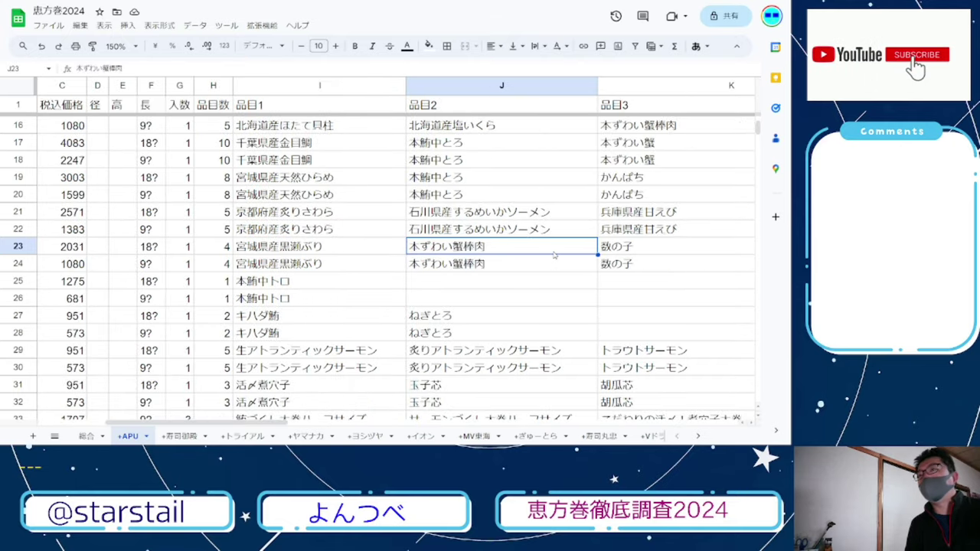
pyautogui.press('Right')
pyautogui.press('Right')
# - Return to the start of the 蟹・数の子入鰤たっぷり海鮮太巻 row and check 税込価格 for it and its half version
pyautogui.press('Left')
pyautogui.press('Left')
pyautogui.press('Left')
pyautogui.press('Left')
pyautogui.press('Left')
pyautogui.press('Left')
pyautogui.press('Left')
pyautogui.press('Left')
pyautogui.press('Left')
pyautogui.press('Left')
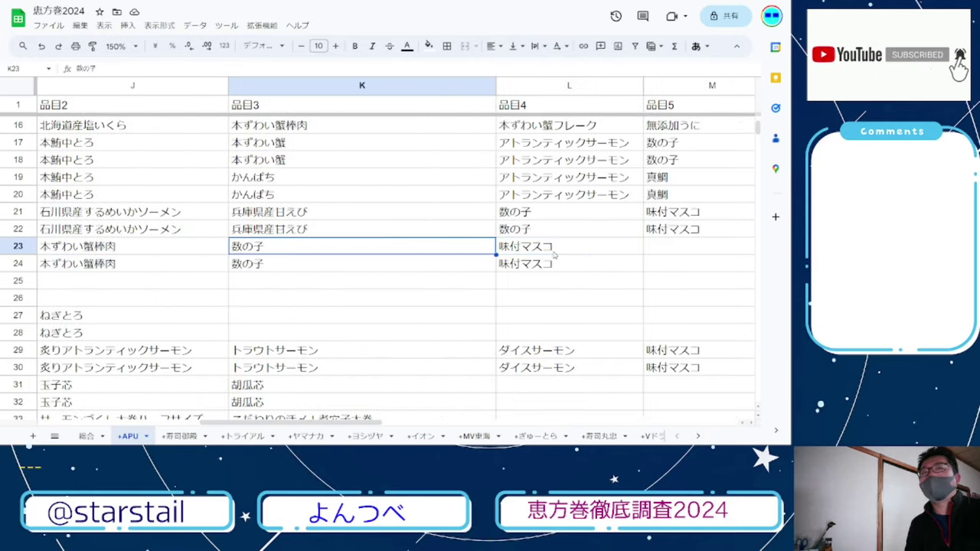
pyautogui.press('Left')
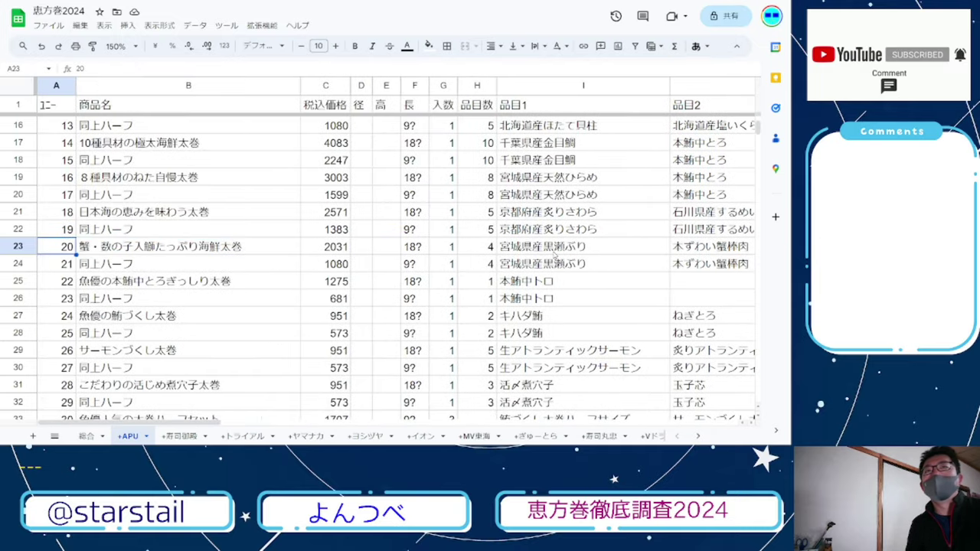
pyautogui.press('Right')
pyautogui.press('Right')
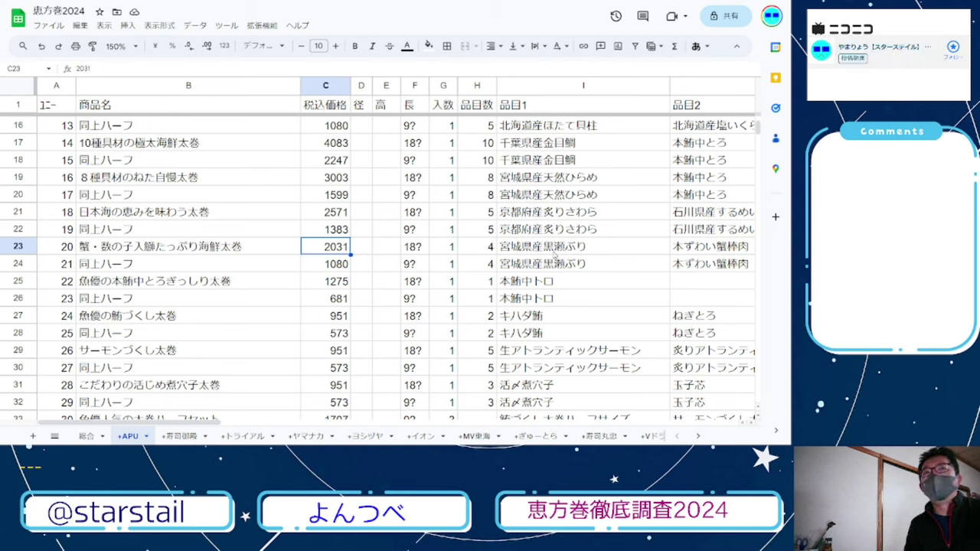
pyautogui.press('Down')
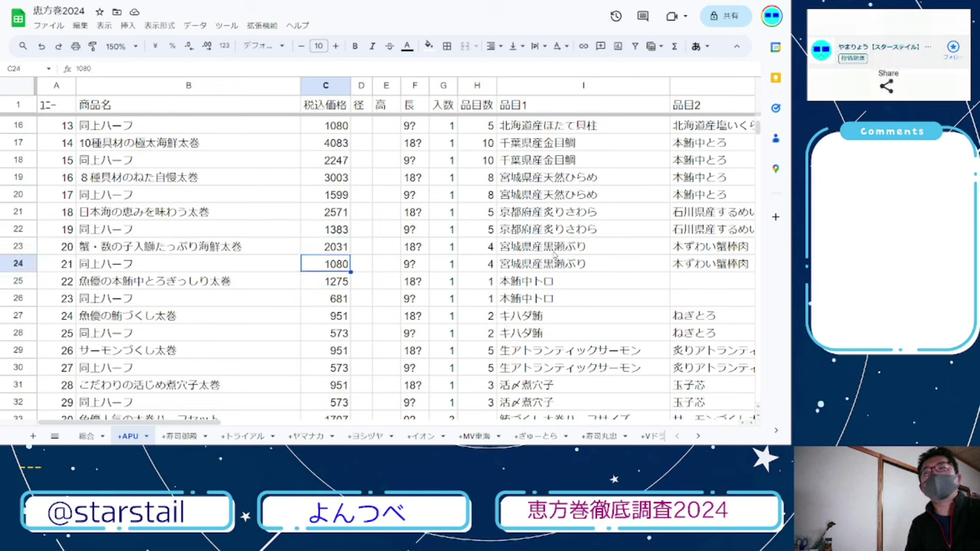
# - Review 税込価格 and 品目1 of 魚優の本鮪中とろぎっしり太巻, finishing back on its price
pyautogui.press('Down')
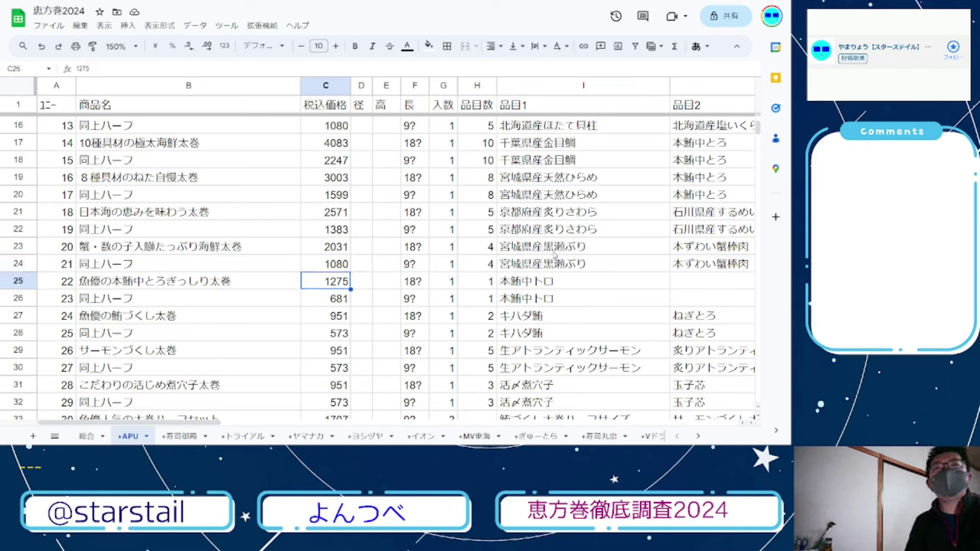
pyautogui.press('Up')
pyautogui.press('Down')
pyautogui.press('Right')
pyautogui.press('Right')
pyautogui.press('Right')
pyautogui.press('Right')
pyautogui.press('Right')
pyautogui.press('Right')
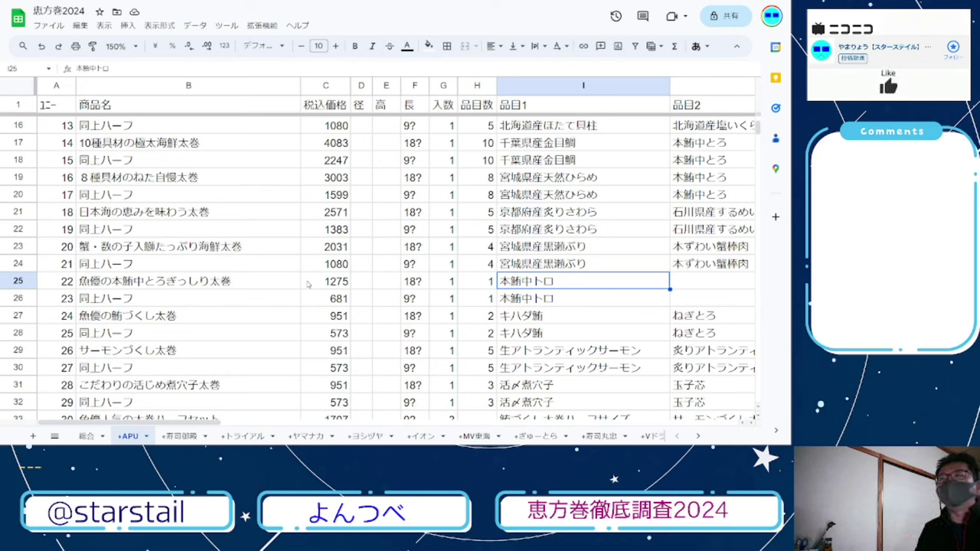
pyautogui.click(340, 284)
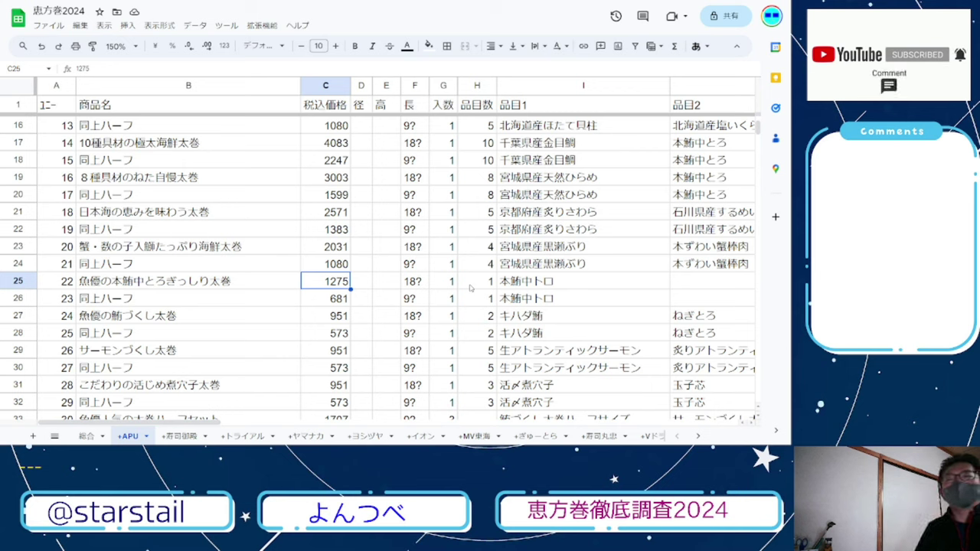
# - Select the row of 魚優の鮪づくし太巻, read 品目1 and 品目2, and return to the start of the row
pyautogui.click(23, 317)
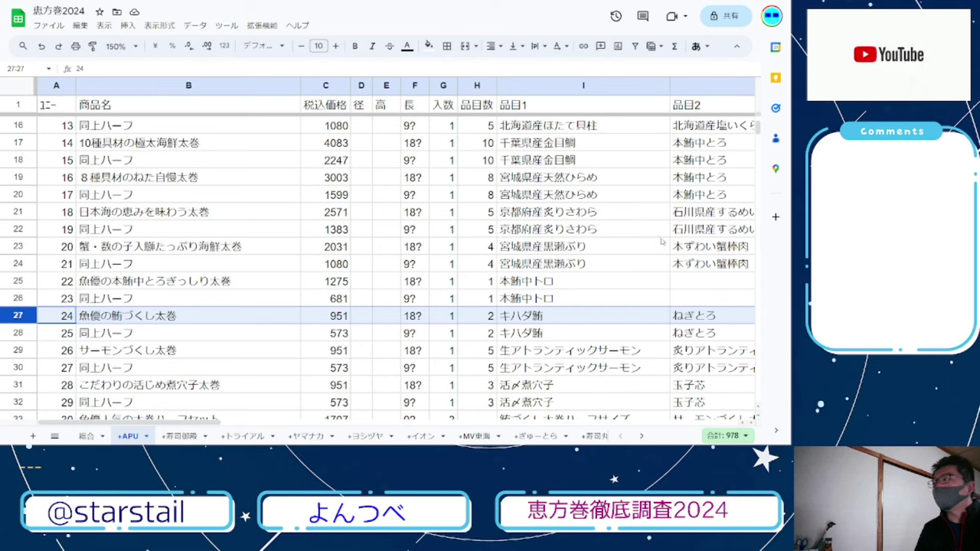
pyautogui.click(608, 315)
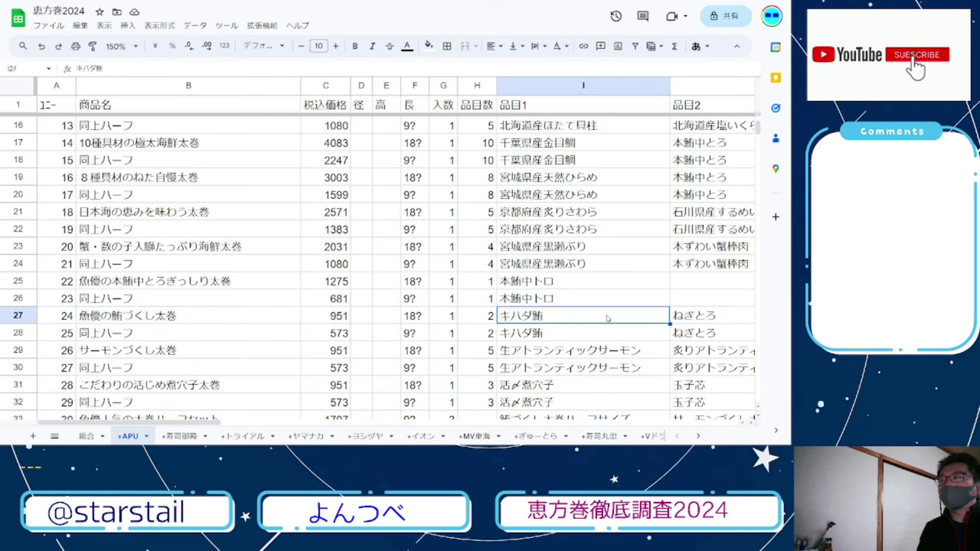
pyautogui.press('Right')
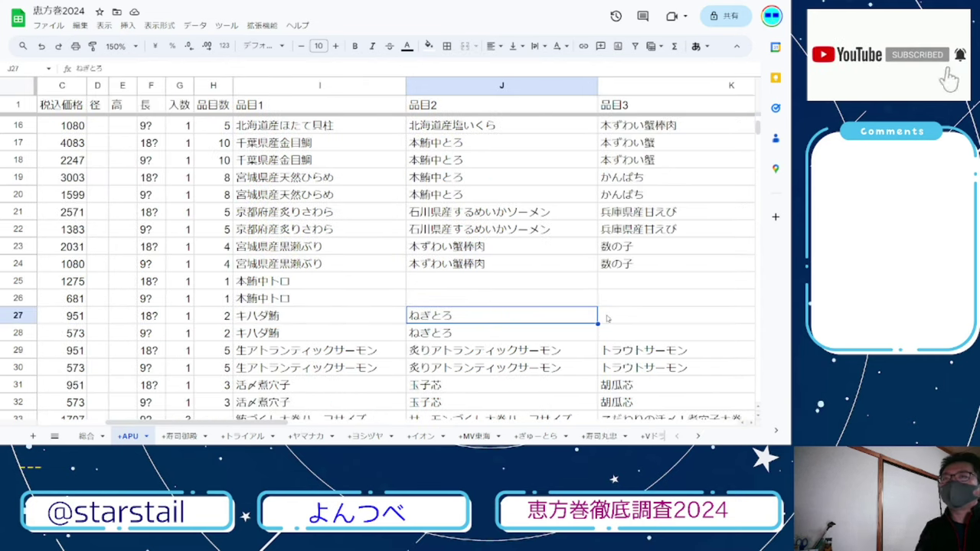
pyautogui.press('Left')
pyautogui.press('Left')
pyautogui.press('Left')
pyautogui.press('Left')
pyautogui.press('Left')
pyautogui.press('Left')
pyautogui.press('Left')
pyautogui.press('Left')
pyautogui.press('Left')
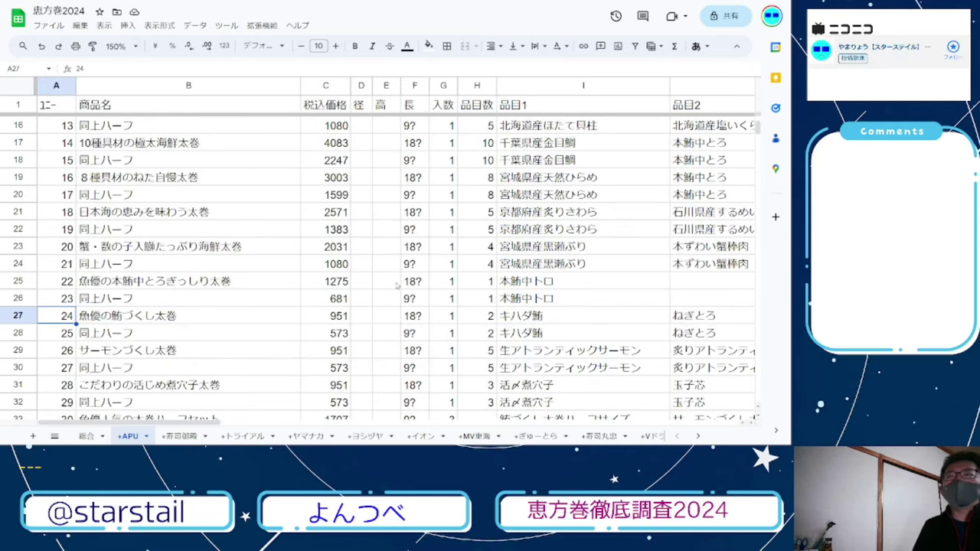
# - Compare 魚優の本鮪中とろぎっしり太巻 with 魚優の鮪づくし太巻 and its half version by selecting their full rows one by one
pyautogui.click(29, 283)
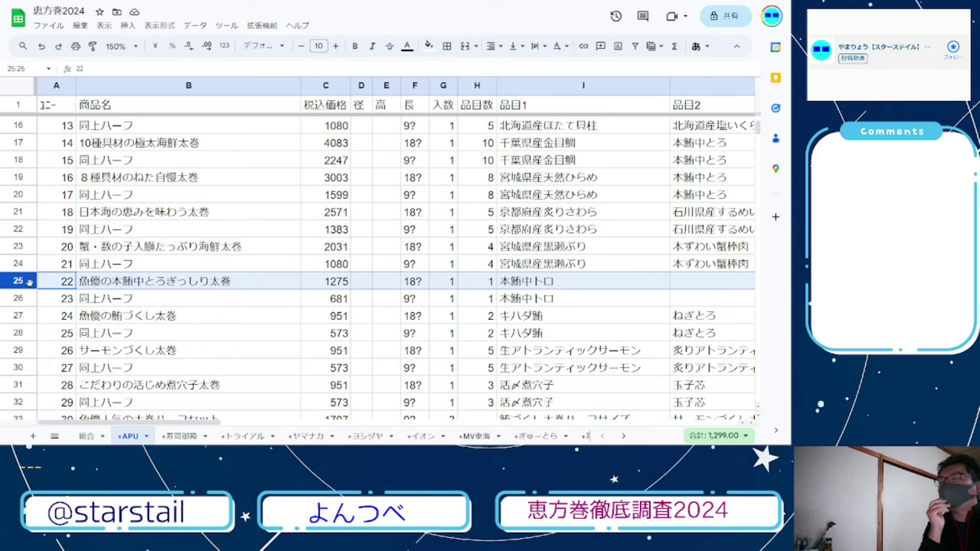
pyautogui.click(26, 316)
pyautogui.click(25, 333)
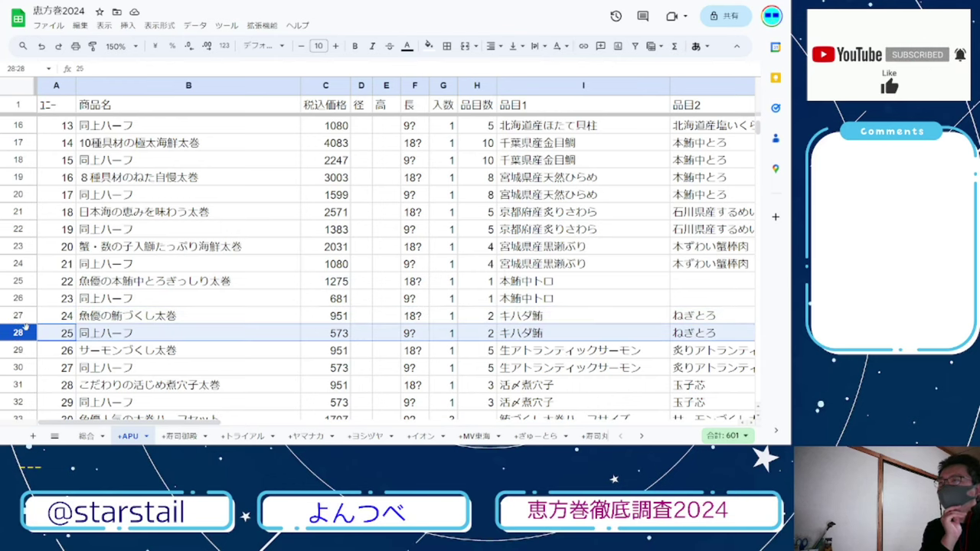
# - Select the row of サーモンづくし太巻 and read its ingredients from 品目1 through 品目5
pyautogui.scroll(-1, 223, 309)
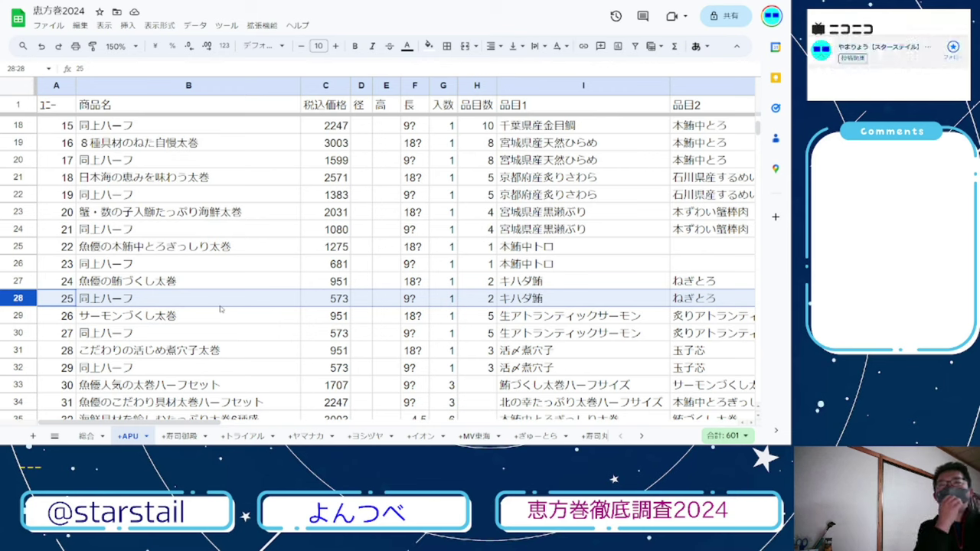
pyautogui.scroll(-2, 212, 300)
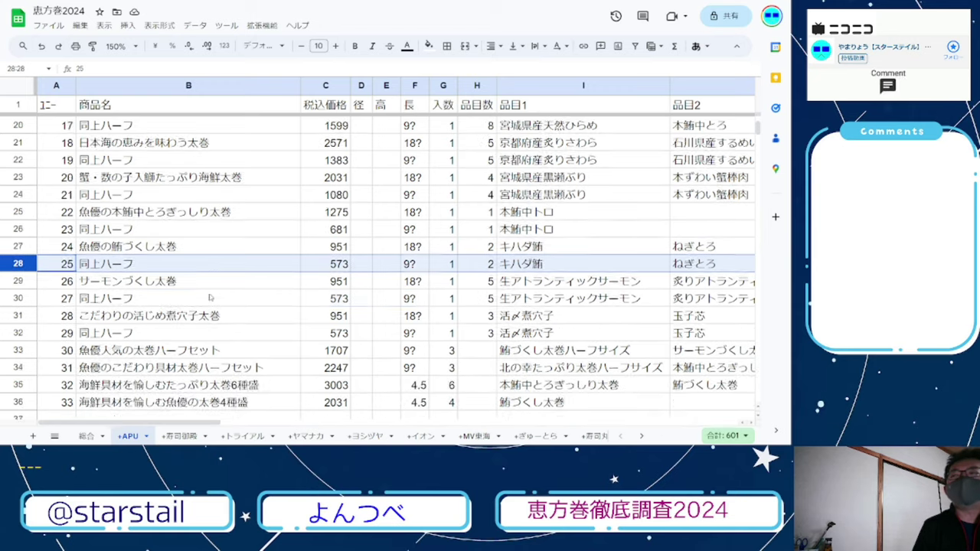
pyautogui.click(25, 246)
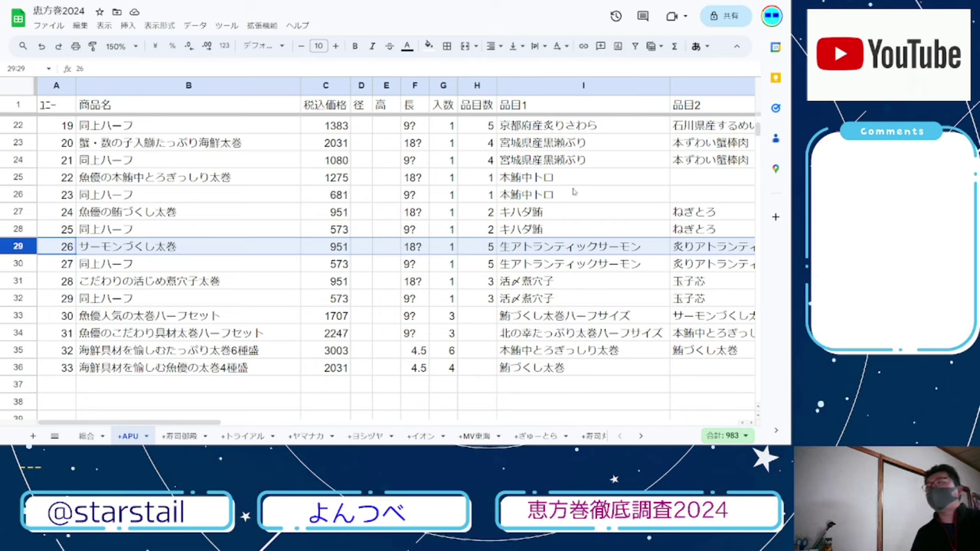
pyautogui.click(604, 246)
pyautogui.press('Right')
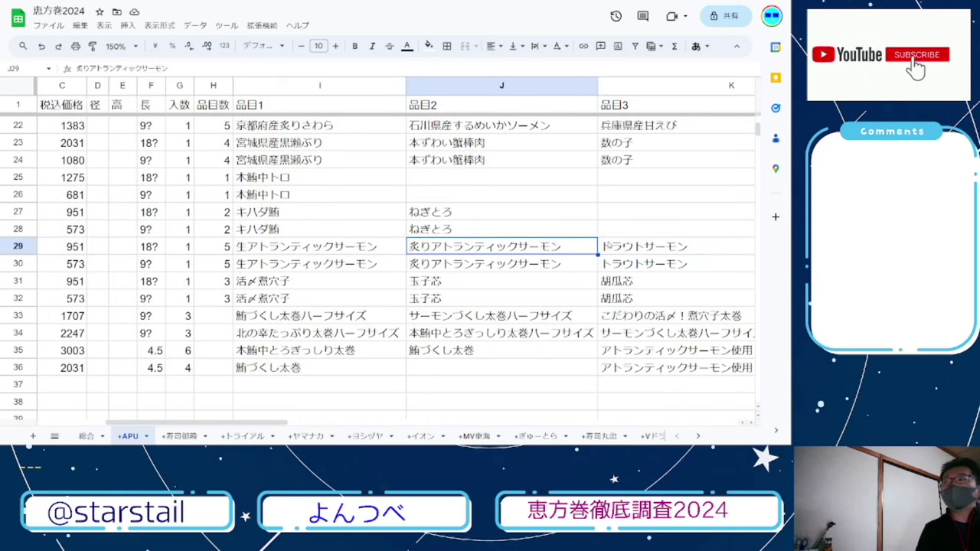
pyautogui.click(604, 246)
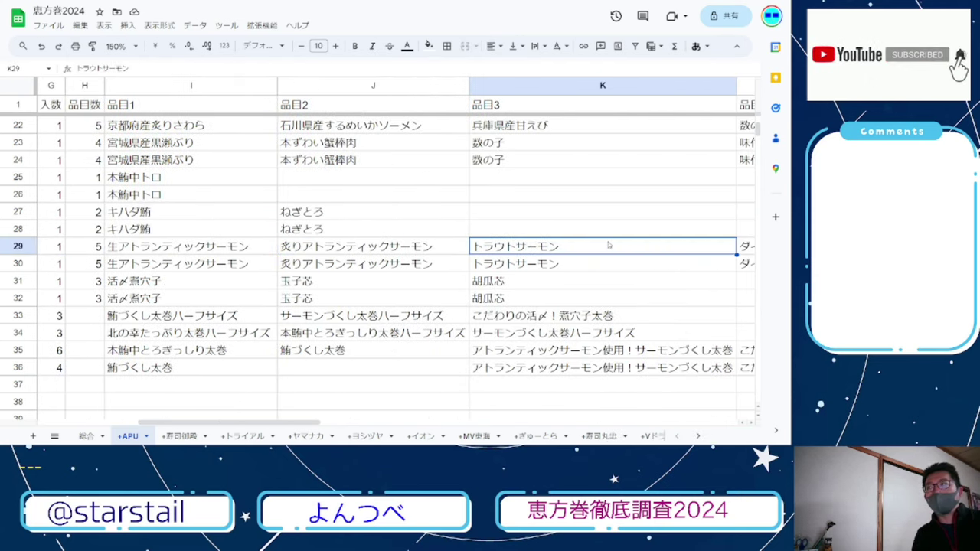
pyautogui.press('Right')
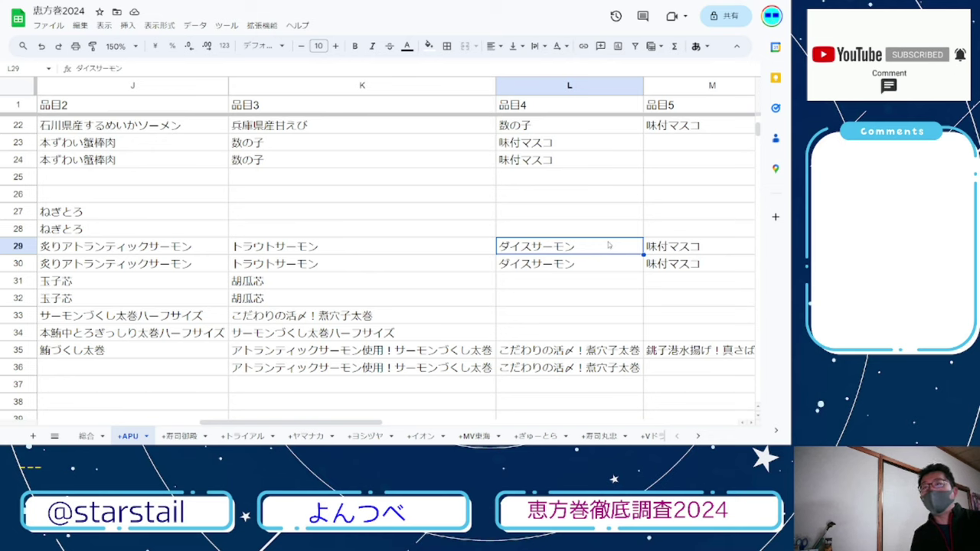
pyautogui.press('Right')
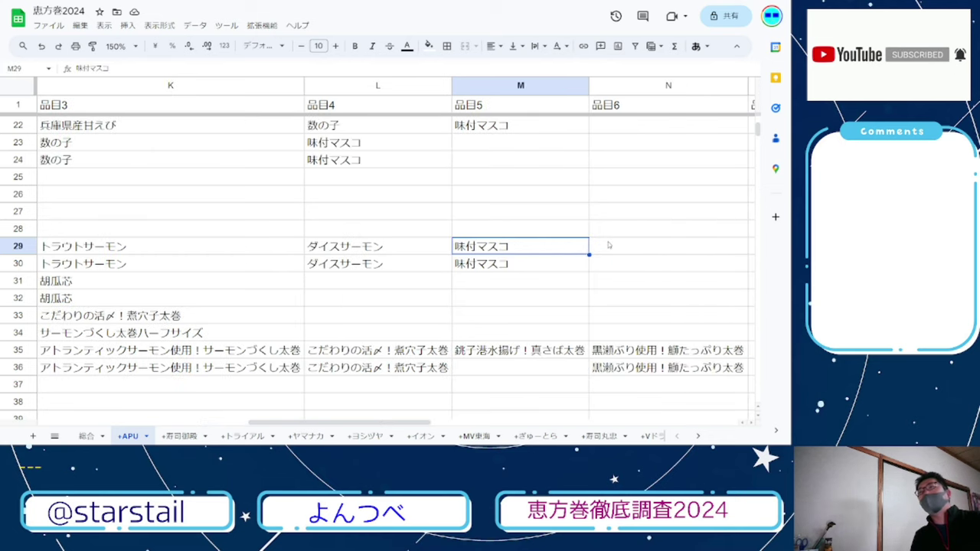
# - Return to the product name of サーモンづくし太巻 and check its 税込価格
pyautogui.press('Left')
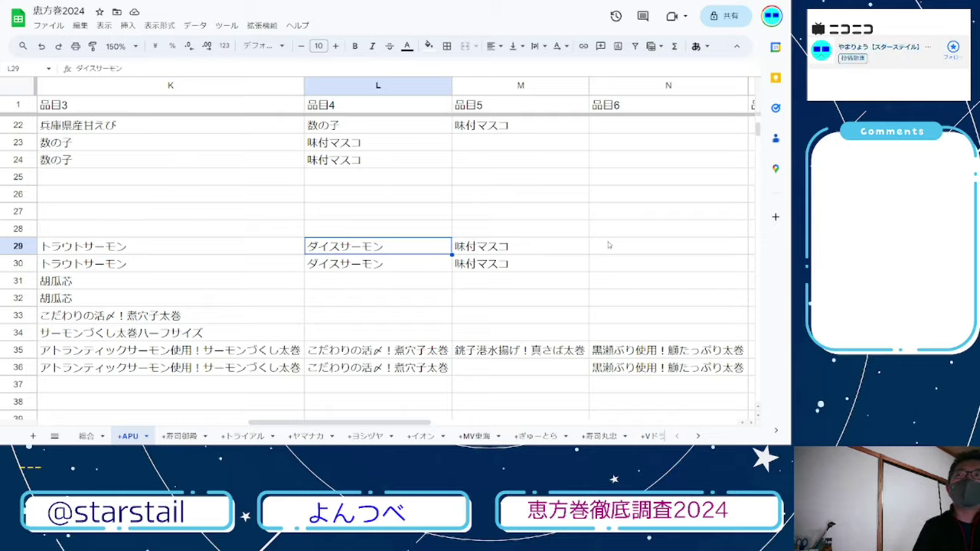
pyautogui.hotkey('ctrl', 'Left')
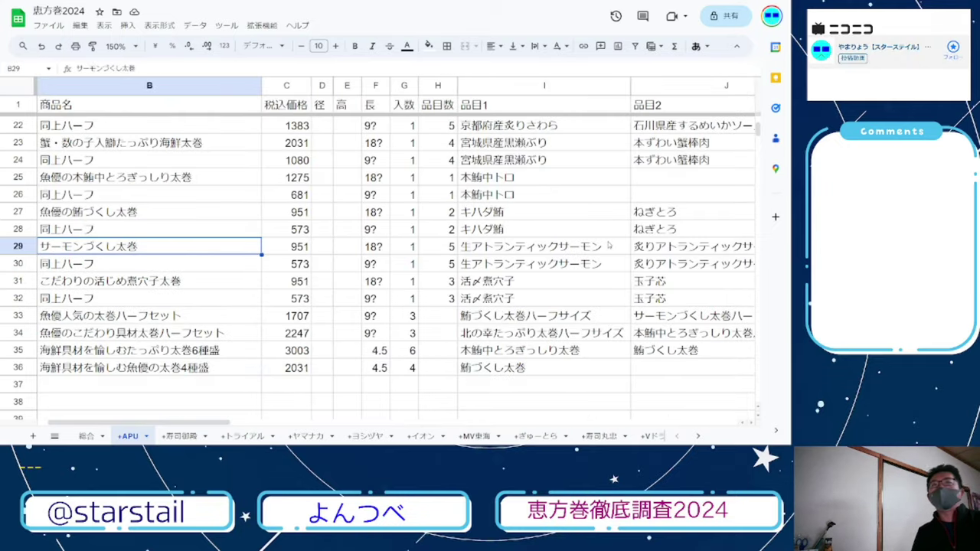
pyautogui.press('Right')
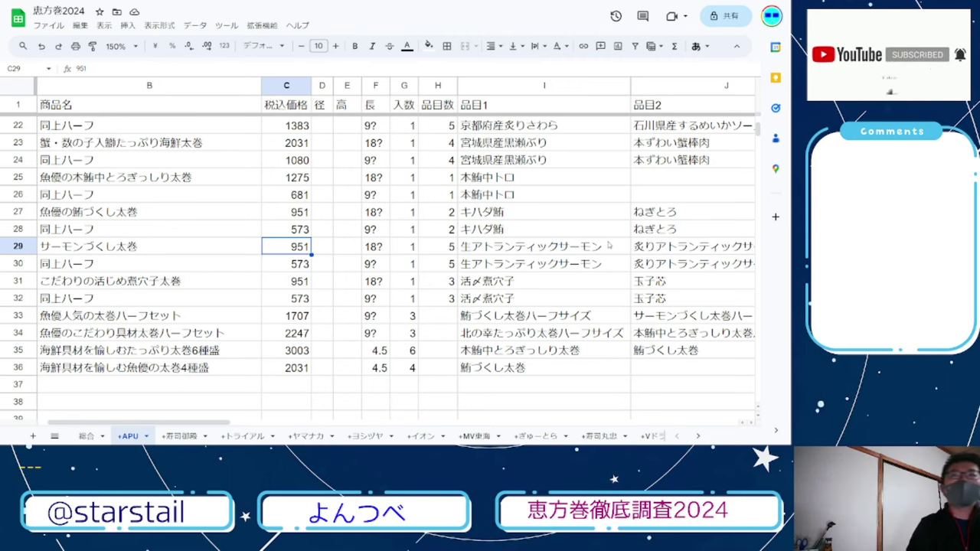
# - Review the price, name and 品目1 of こだわりの活じめ煮穴子太巻, comparing it with 活〆煮穴子１本太巻寿司 higher in the list
pyautogui.press('Down')
pyautogui.press('Down')
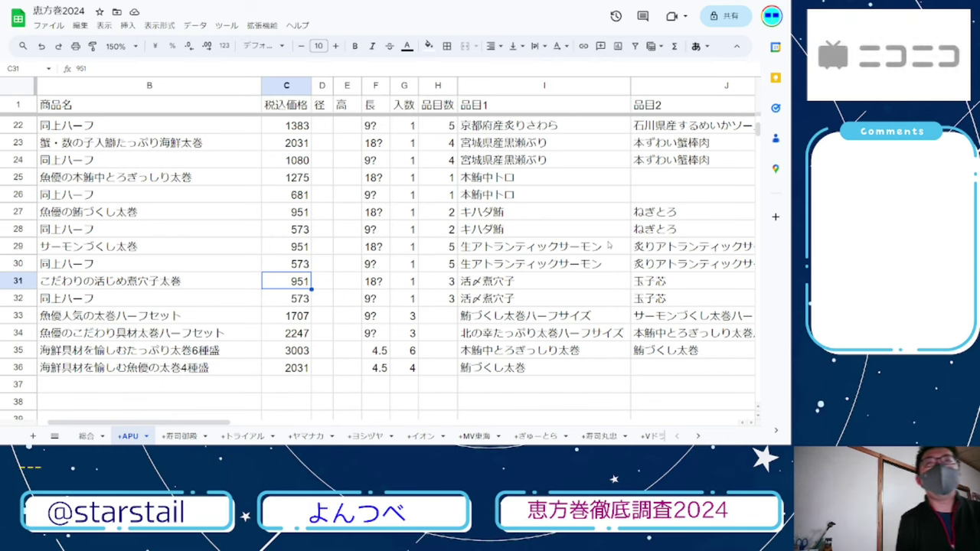
pyautogui.press('Left')
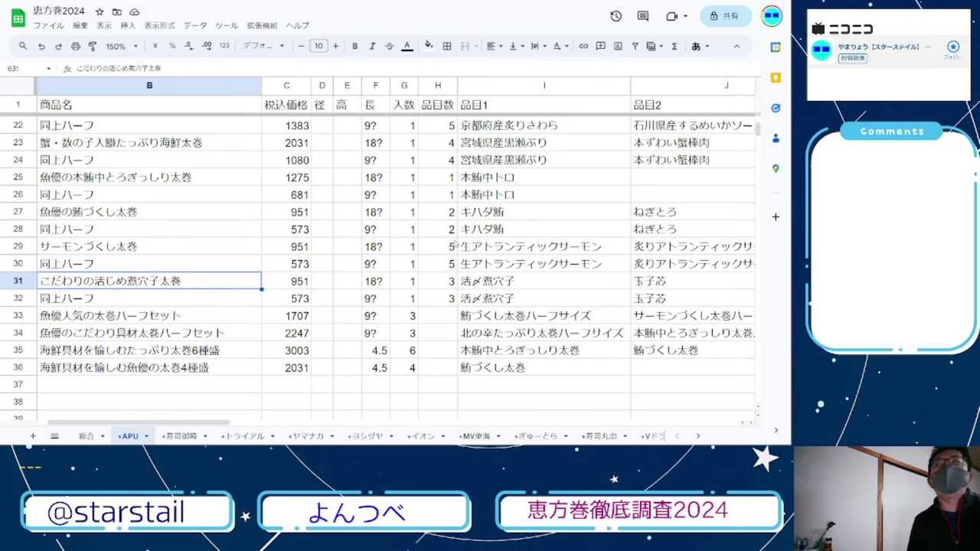
pyautogui.scroll(7, 205, 312)
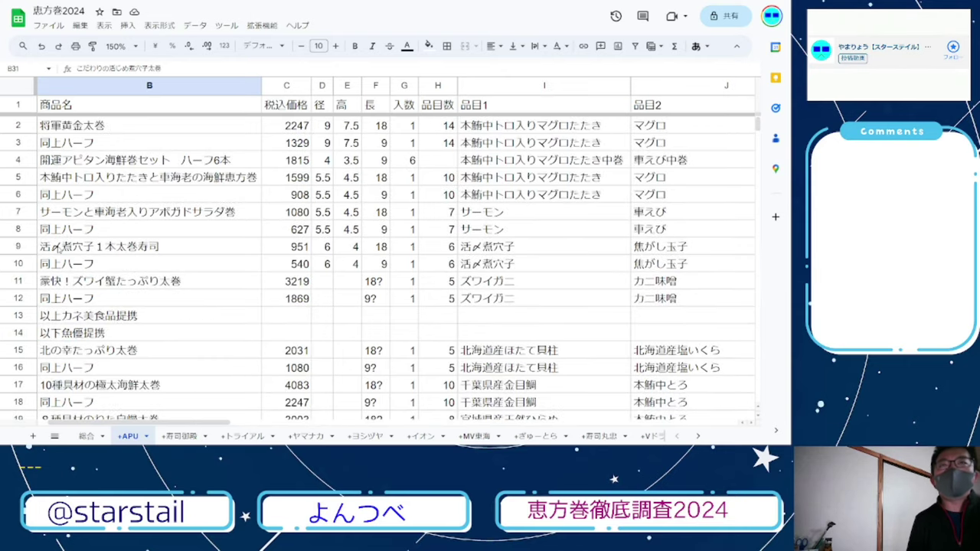
pyautogui.scroll(-8, 57, 250)
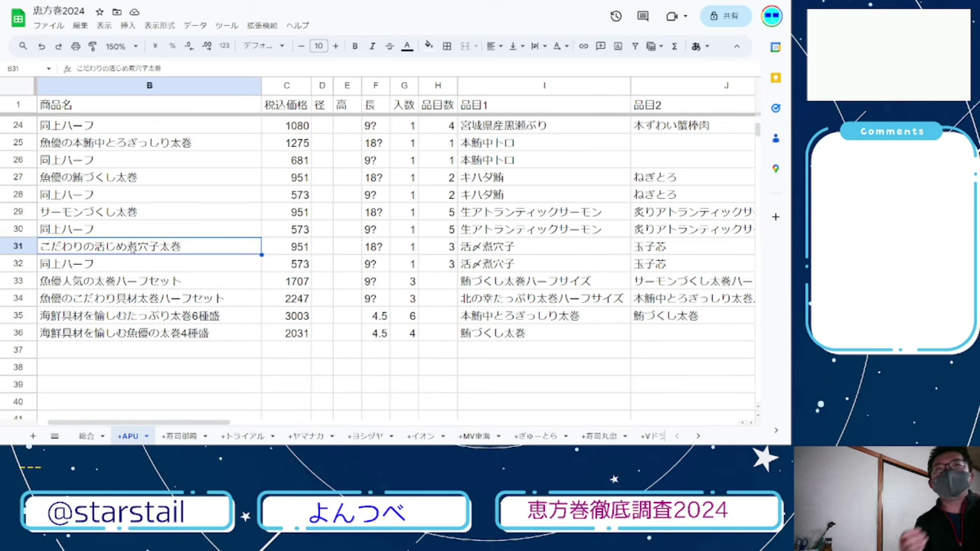
pyautogui.click(490, 247)
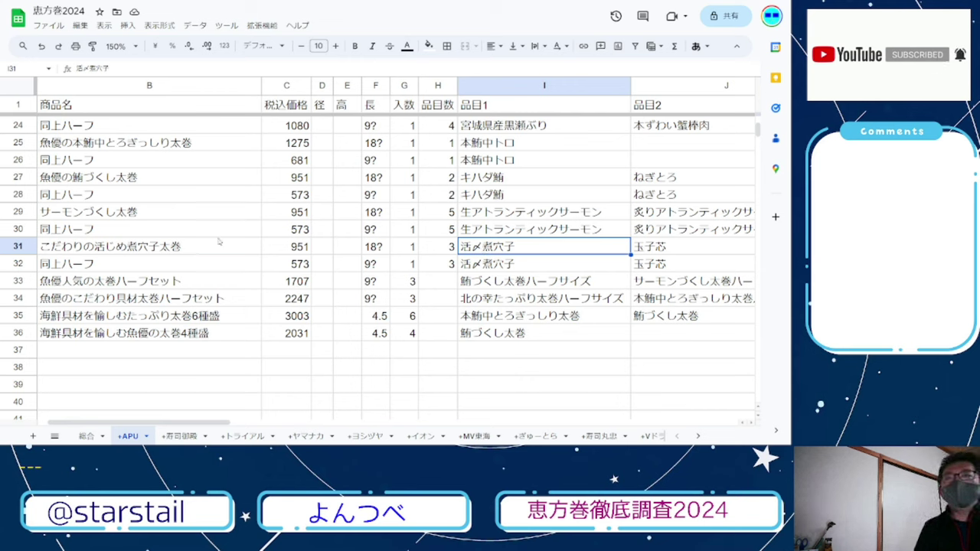
pyautogui.click(231, 244)
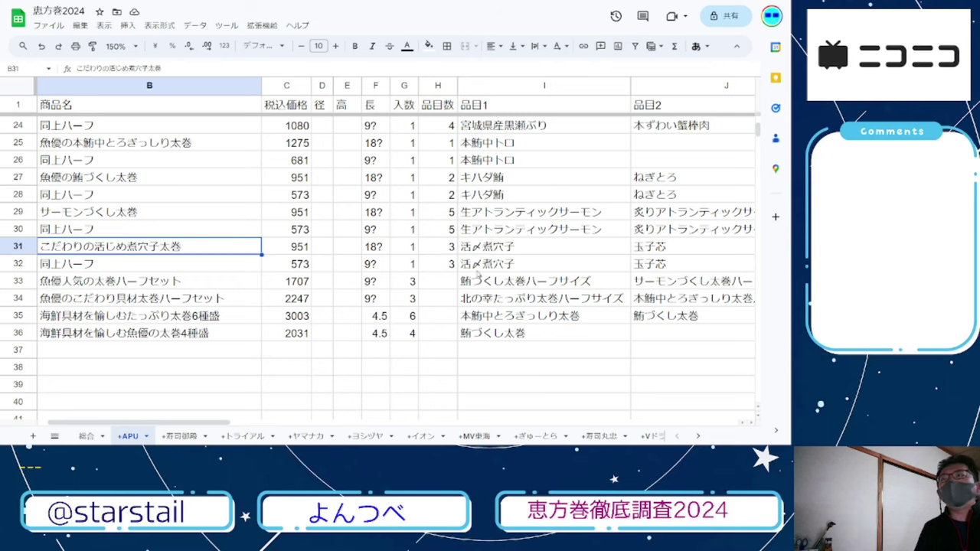
# - Add a line break after 活〆煮穴子 in 品目1 of the half version of こだわりの活じめ煮穴子太巻
pyautogui.doubleClick(484, 264)
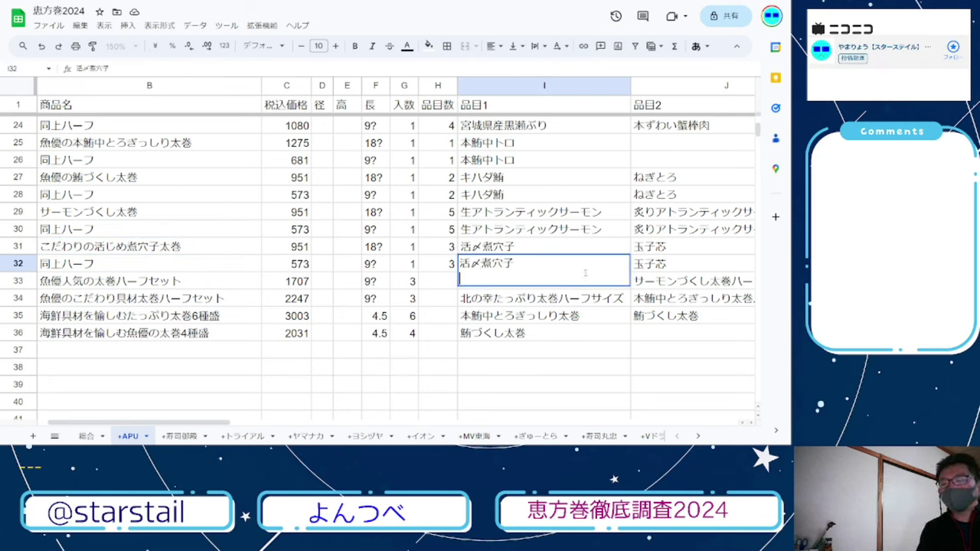
pyautogui.press('Return')
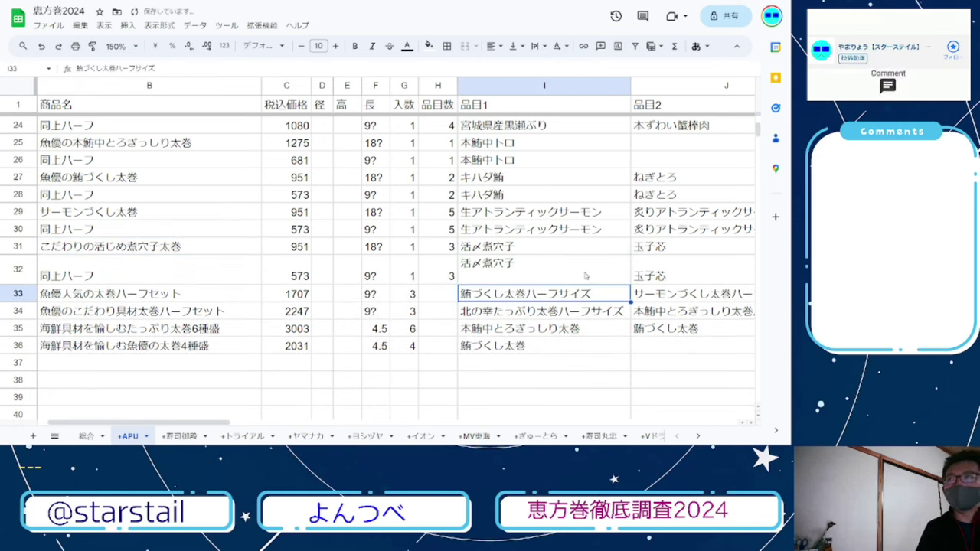
# - Remove the trailing line break after 活〆煮穴子 in 品目1 of the half version of こだわりの活じめ煮穴子太巻
pyautogui.doubleClick(585, 274)
pyautogui.press('BackSpace')
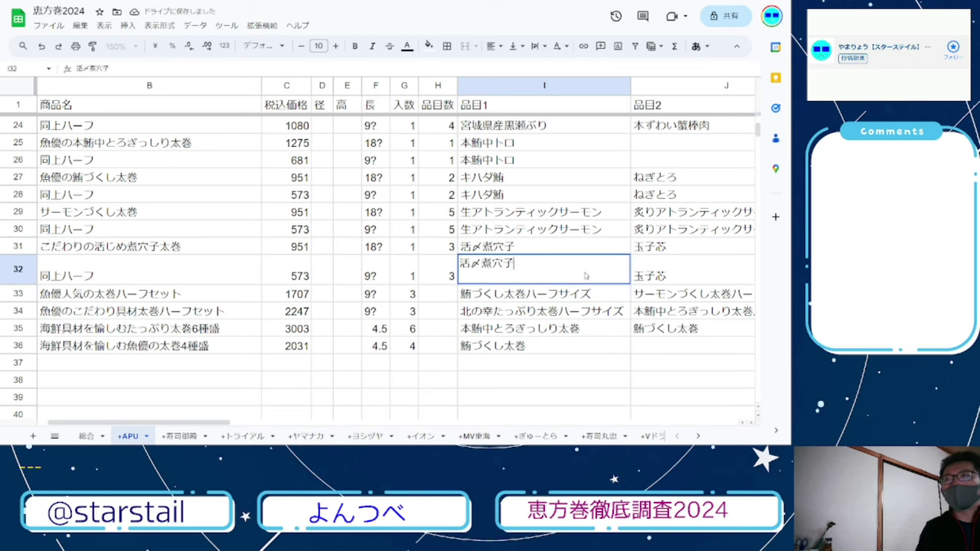
pyautogui.press('Return')
pyautogui.press('Right')
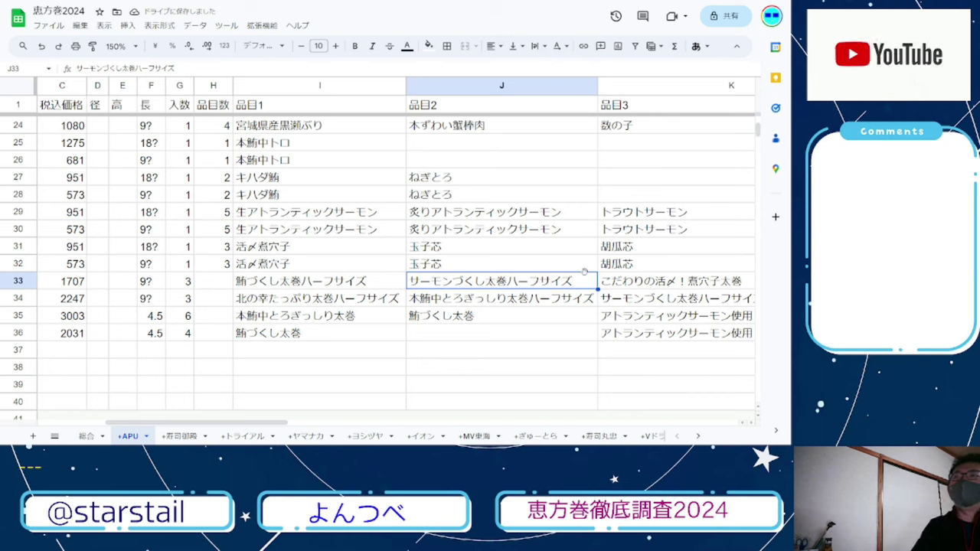
# - Read 品目2 and 品目3 of こだわりの活じめ煮穴子太巻 and return to its product name
pyautogui.press('Up')
pyautogui.press('Up')
pyautogui.press('Right')
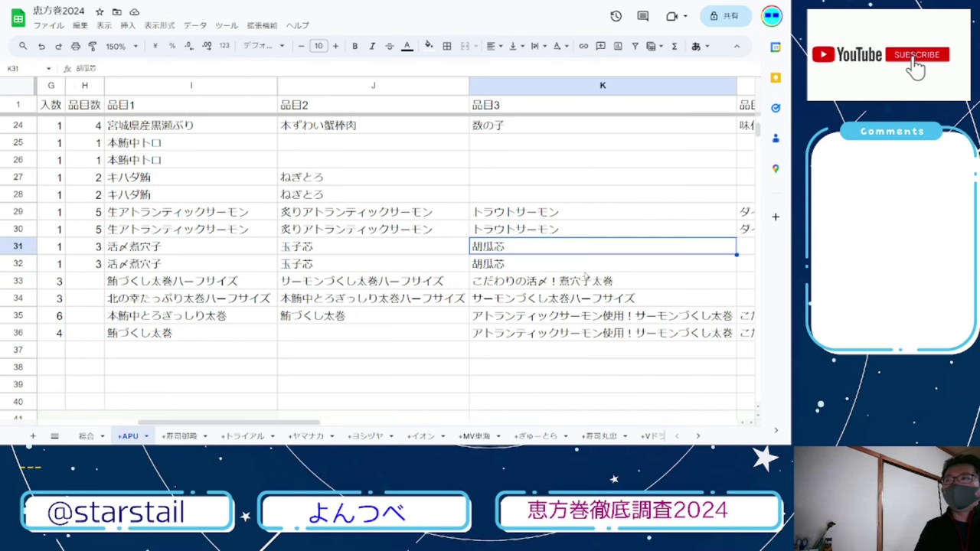
pyautogui.press('Left')
pyautogui.press('Left')
pyautogui.press('Left')
pyautogui.press('Left')
pyautogui.press('Left')
pyautogui.press('Left')
pyautogui.press('Left')
pyautogui.press('Left')
pyautogui.press('Left')
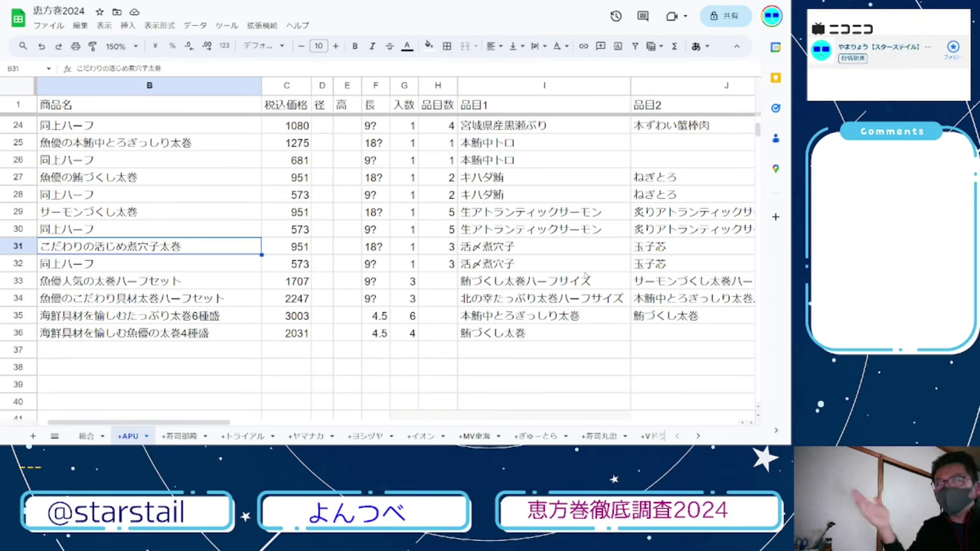
# - Select 魚優人気の太巻ハーフセット and read its assorted rolls from 品目1 through 品目3
pyautogui.press('Down')
pyautogui.press('Down')
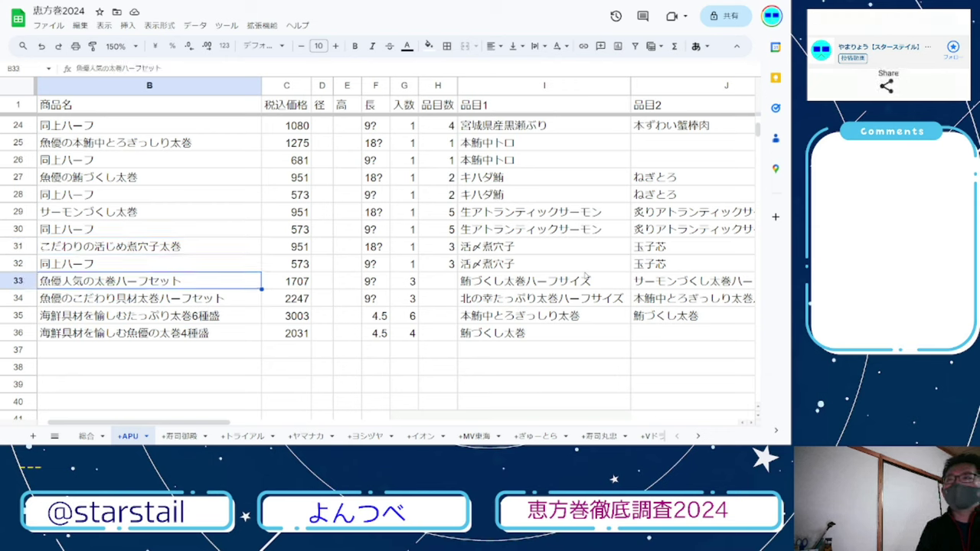
pyautogui.press('Right')
pyautogui.press('Right')
pyautogui.press('Right')
pyautogui.press('Right')
pyautogui.press('Right')
pyautogui.press('Right')
pyautogui.press('Right')
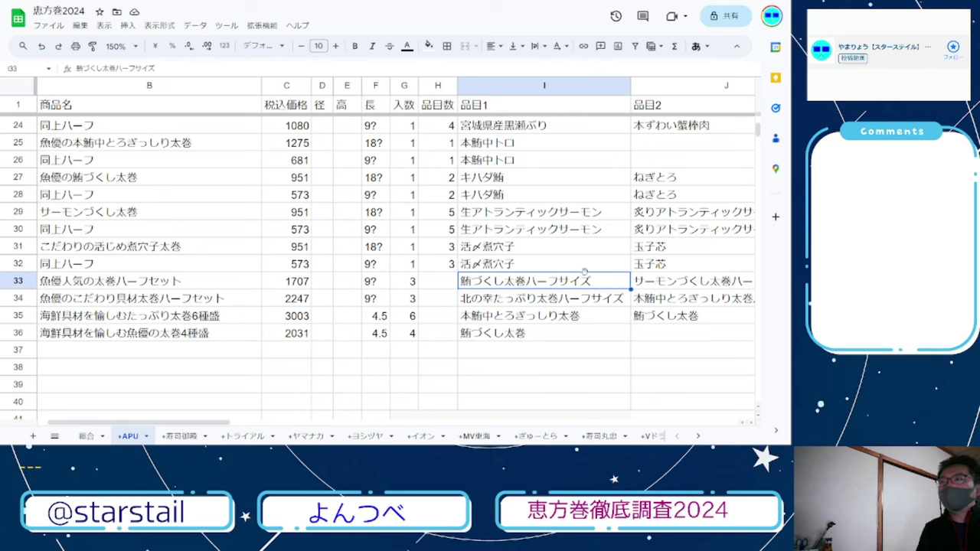
pyautogui.press('Right')
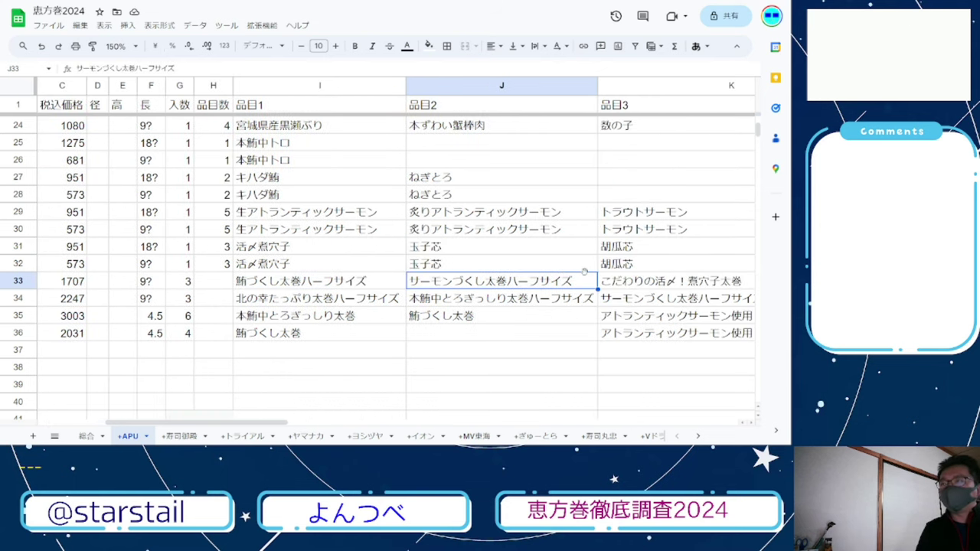
pyautogui.press('Right')
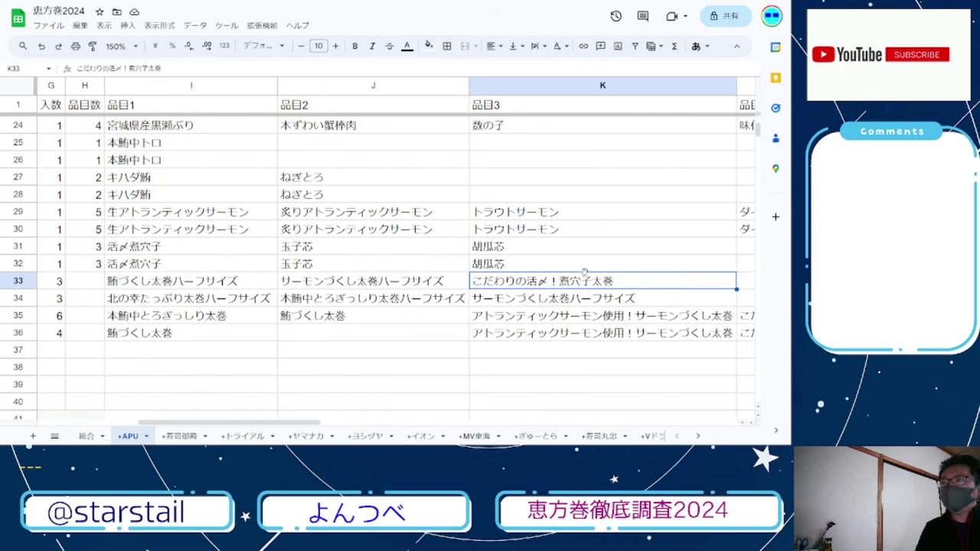
# - Go back along the row of 魚優人気の太巻ハーフセット to check its 税込価格
pyautogui.press('Left')
pyautogui.press('Left')
pyautogui.press('Left')
pyautogui.press('Left')
pyautogui.press('Left')
pyautogui.press('Left')
pyautogui.press('Left')
pyautogui.press('Left')
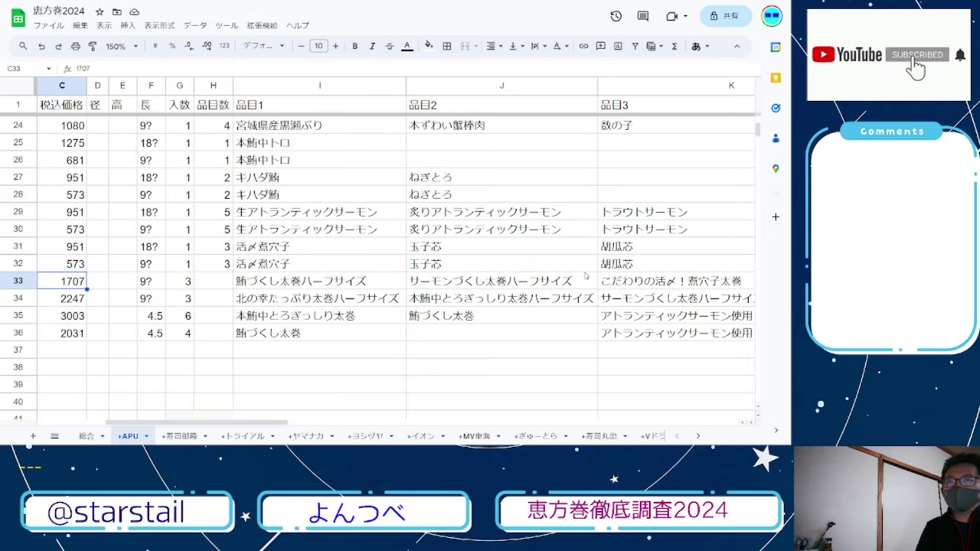
pyautogui.press('Left')
pyautogui.press('Left')
# - Select 魚優のこだわり具材太巻ハーフセット and read its assorted rolls from 品目1 through 品目3
pyautogui.press('Down')
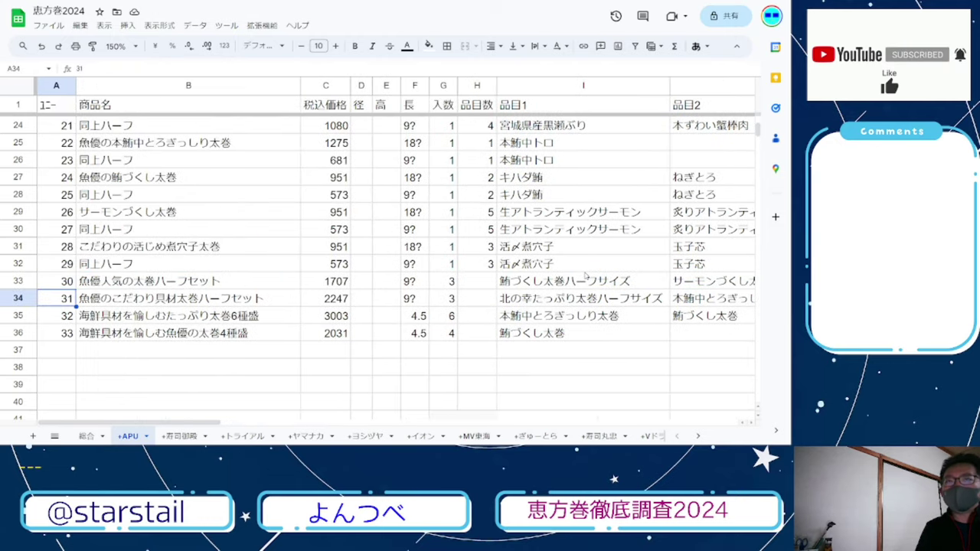
pyautogui.press('Right')
pyautogui.press('Right')
pyautogui.press('Left')
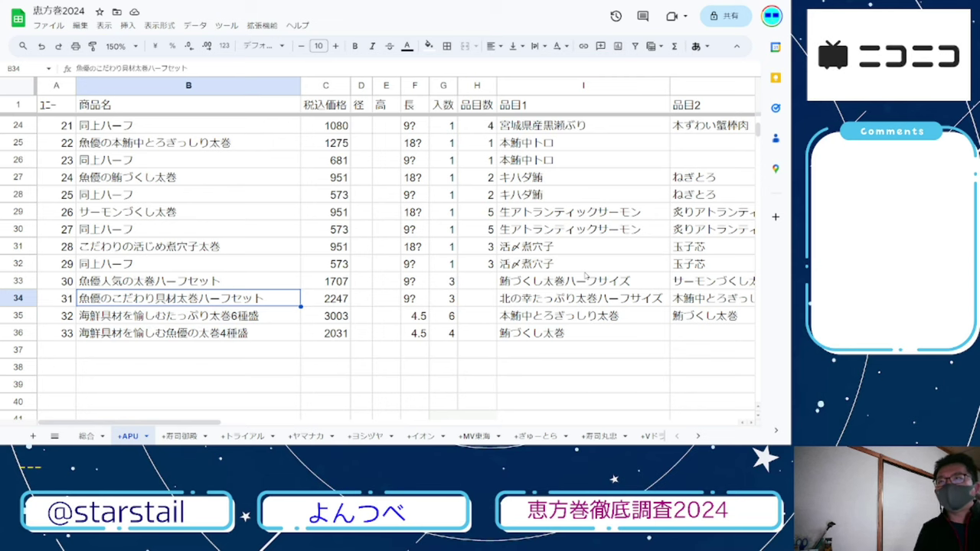
pyautogui.press('Right')
pyautogui.press('Right')
pyautogui.press('Right')
pyautogui.press('Right')
pyautogui.press('Right')
pyautogui.press('Right')
pyautogui.press('Right')
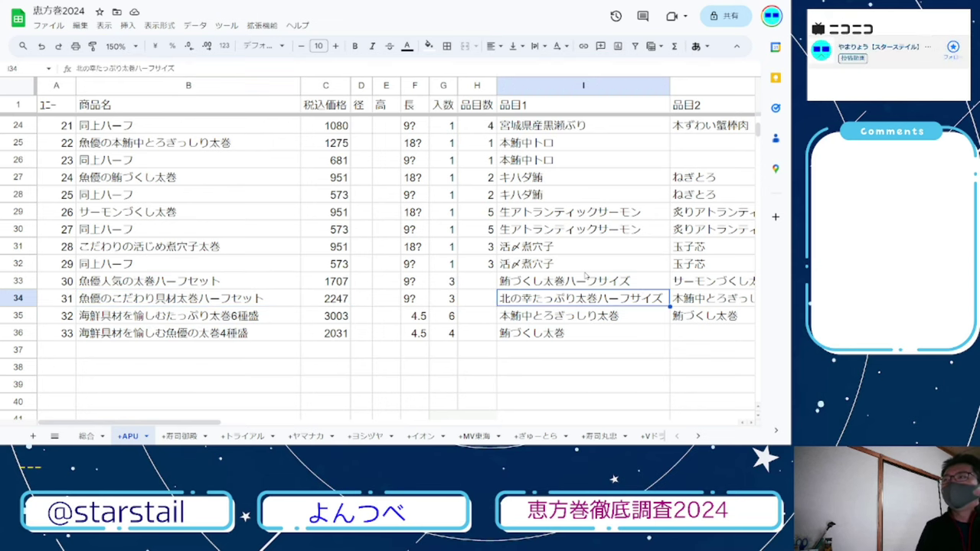
pyautogui.press('Right')
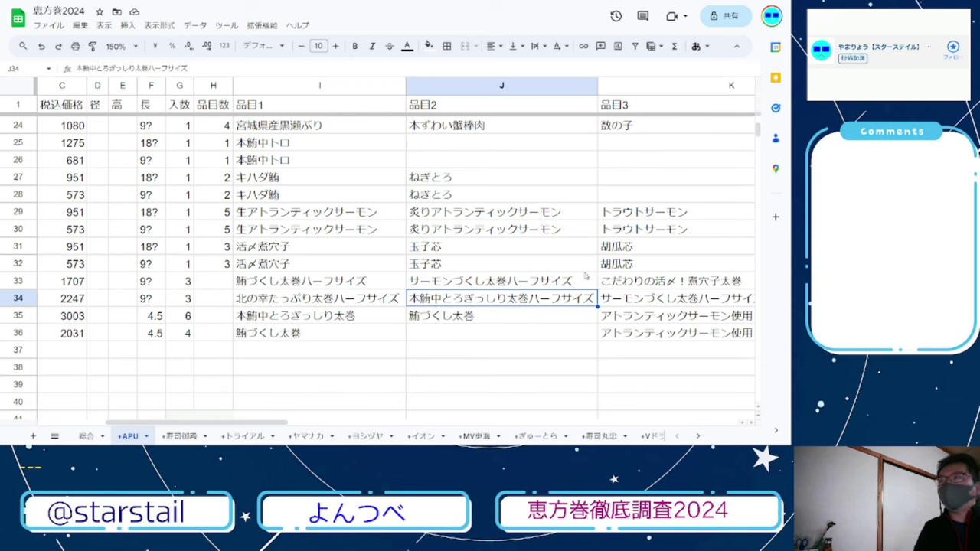
pyautogui.press('Right')
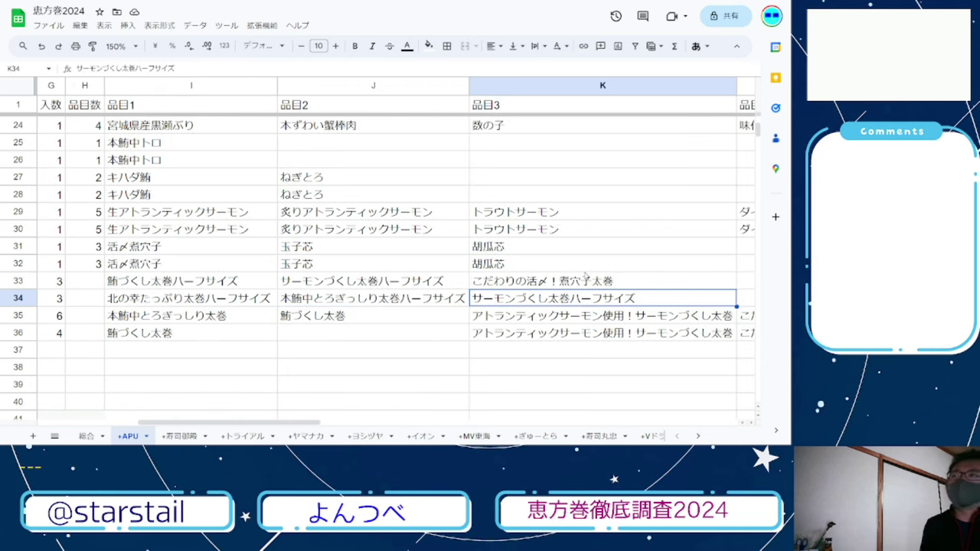
# - Compare the 税込価格 of 魚優のこだわり具材太巻ハーフセット with that of 魚優人気の太巻ハーフセット
pyautogui.press('Left')
pyautogui.press('Home')
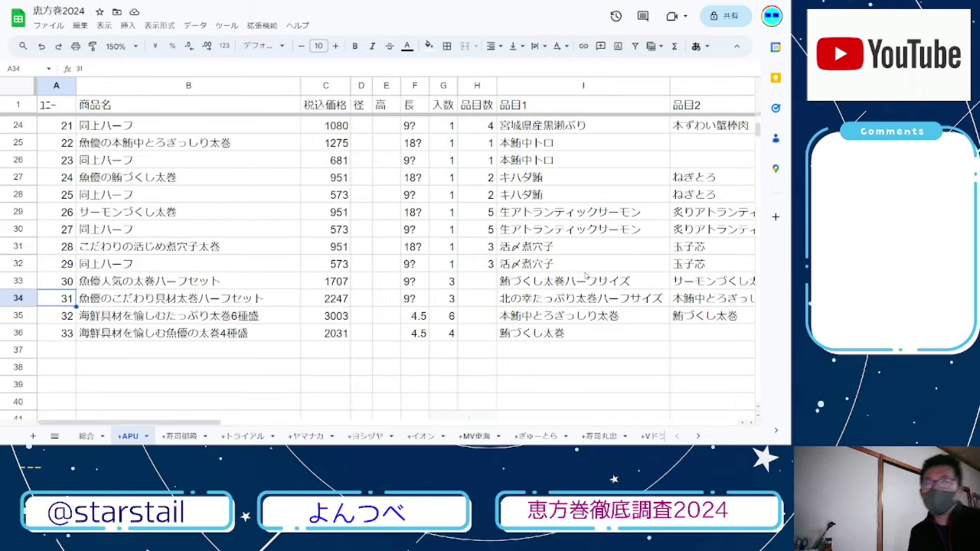
pyautogui.press('Right')
pyautogui.press('Right')
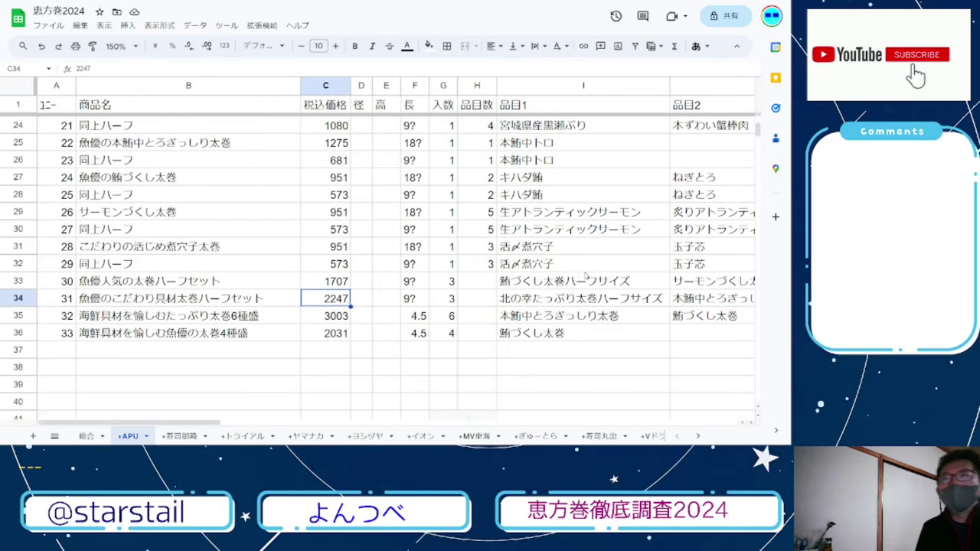
pyautogui.press('Up')
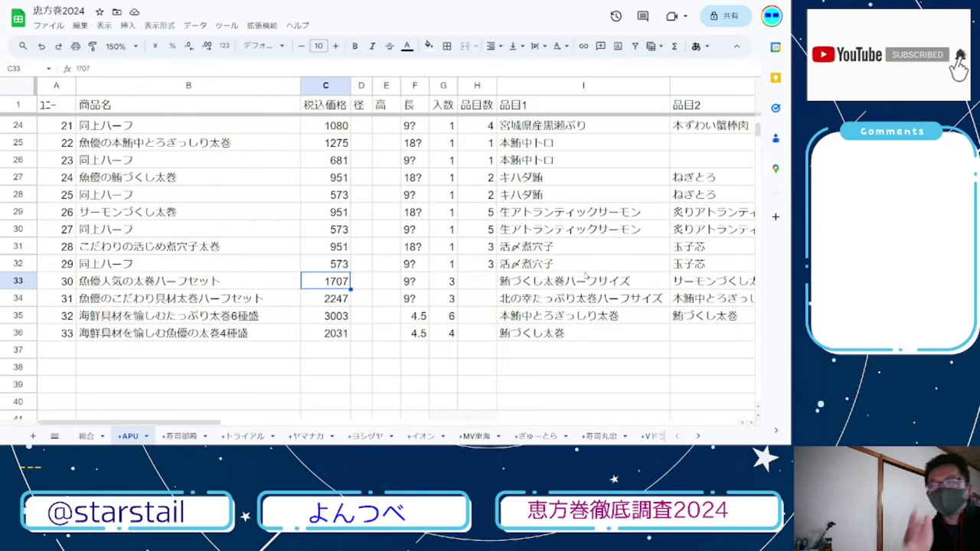
pyautogui.press('Down')
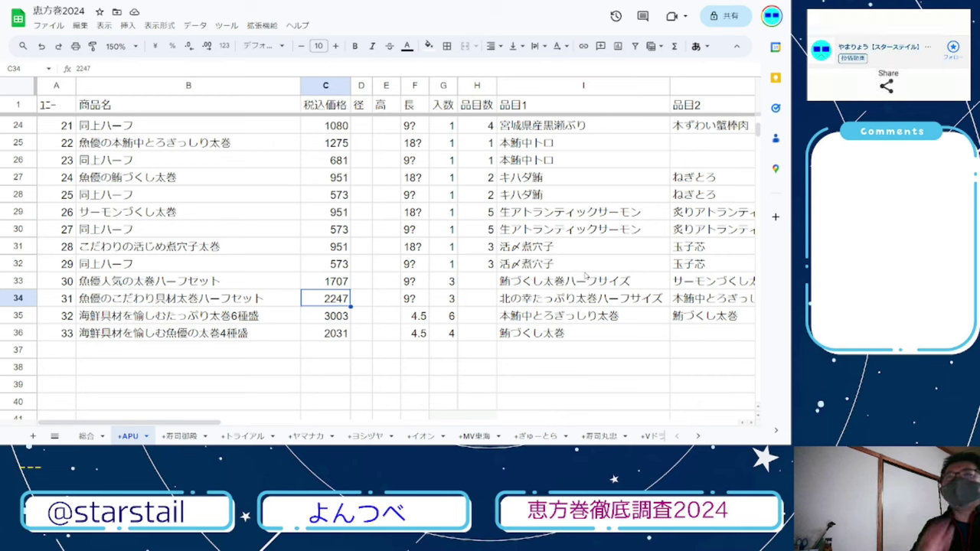
# - Check the 税込価格 of 海鮮具材を愉しむたっぷり太巻6種盛 and read its rolls from 品目1 through 品目6
pyautogui.press('Down')
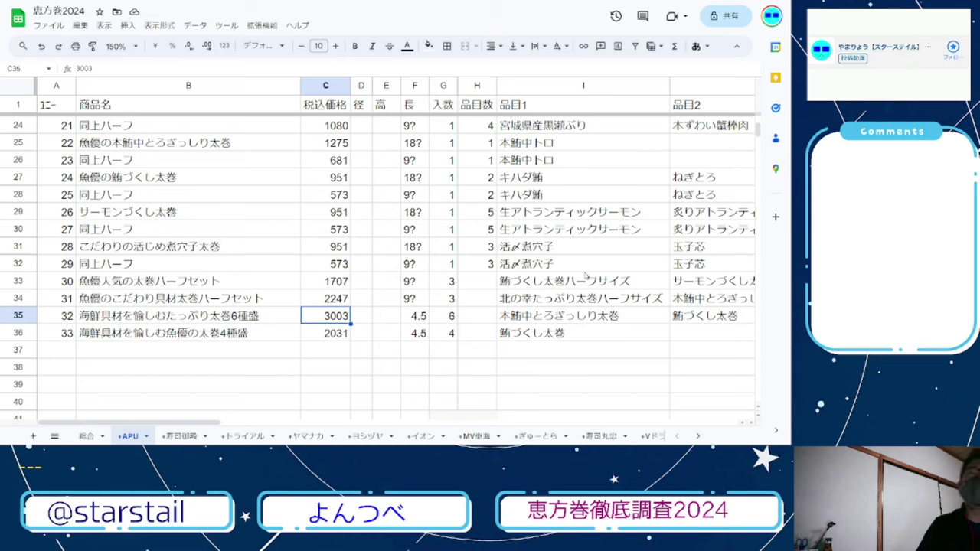
pyautogui.press('Right')
pyautogui.press('Right')
pyautogui.press('Right')
pyautogui.press('Right')
pyautogui.press('Right')
pyautogui.press('Right')
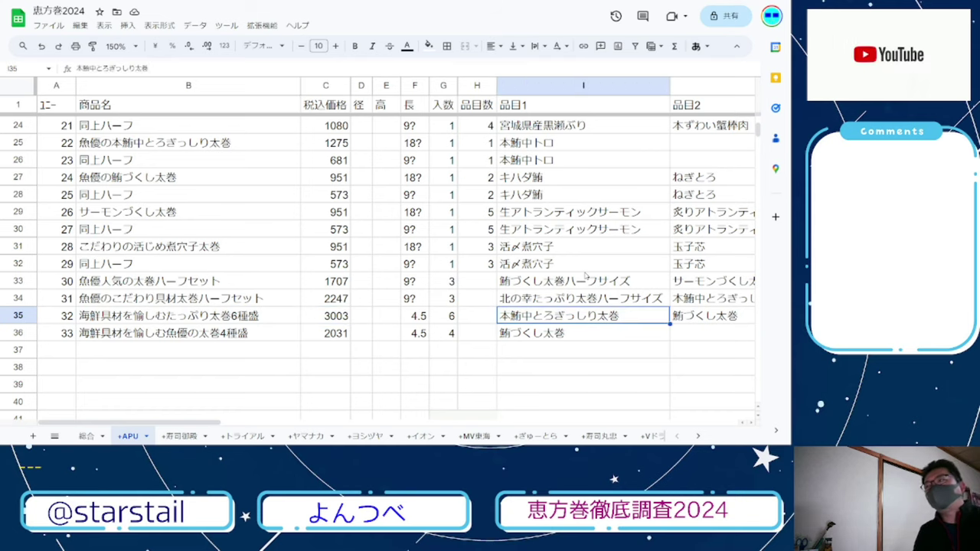
pyautogui.press('Right')
pyautogui.press('Right')
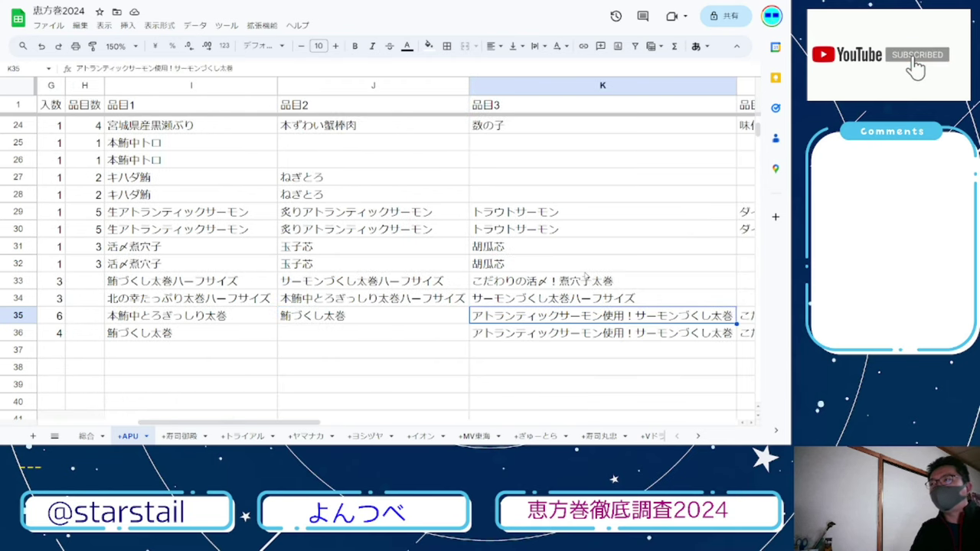
pyautogui.press('Right')
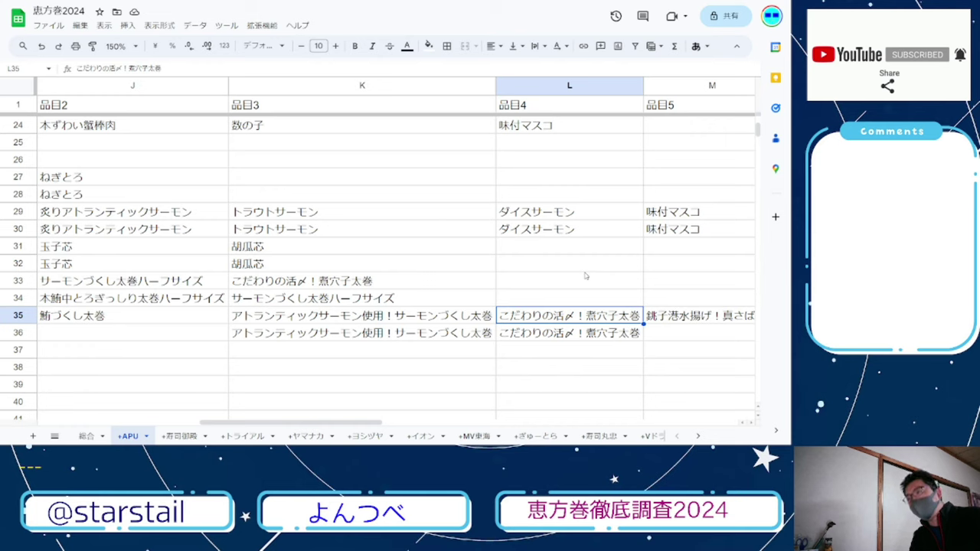
pyautogui.press('Right')
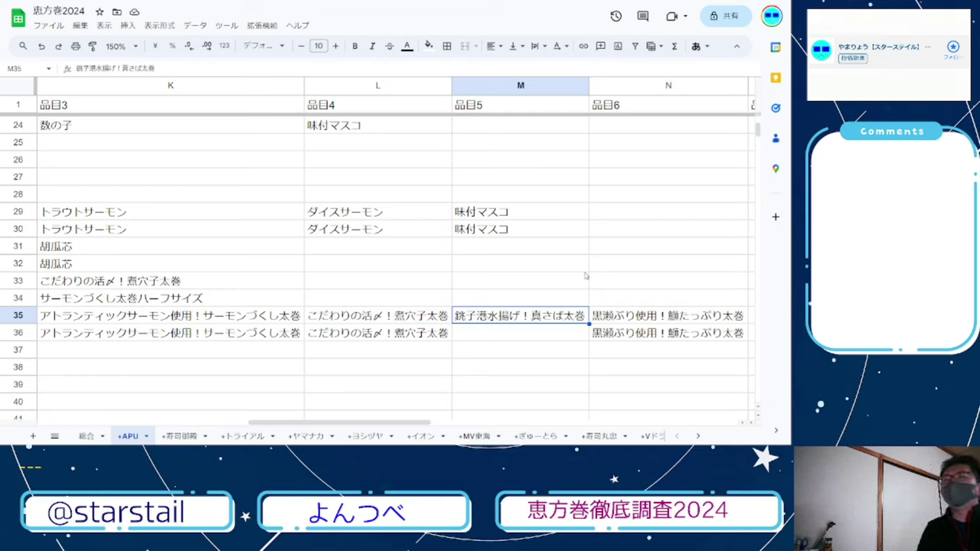
pyautogui.press('Right')
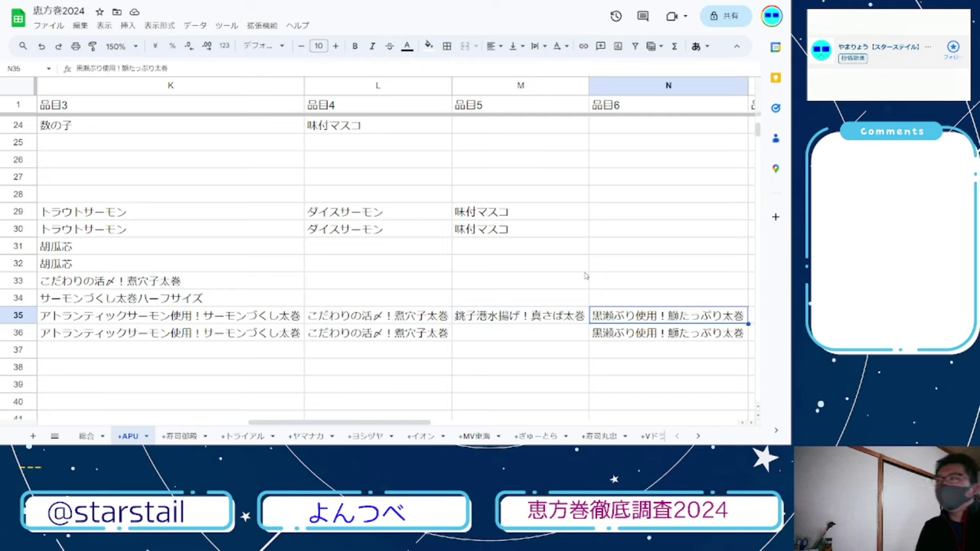
# - Return to the start of the row and check the 税込価格 of 海鮮具材を愉しむ魚優の太巻4種盛
pyautogui.press('Home')
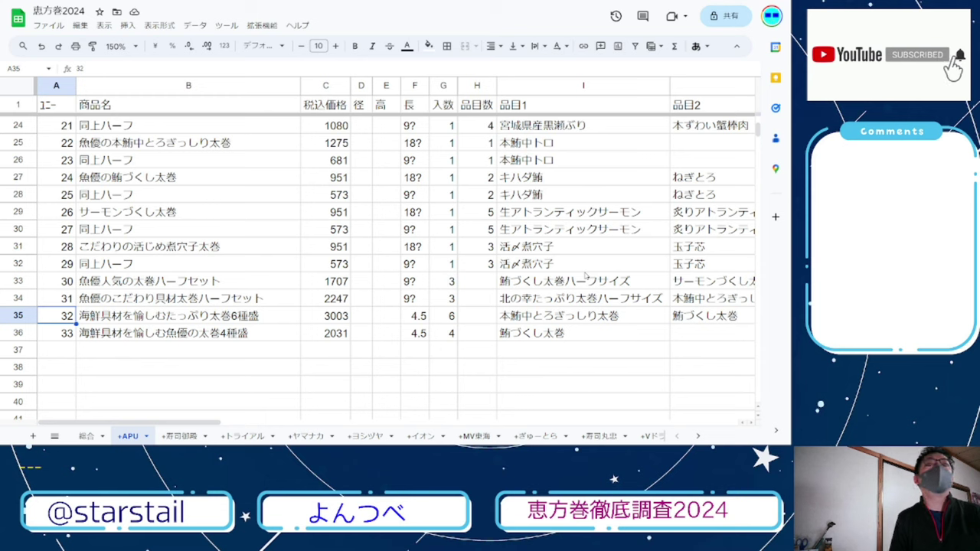
pyautogui.press('Down')
pyautogui.press('Right')
pyautogui.press('Right')
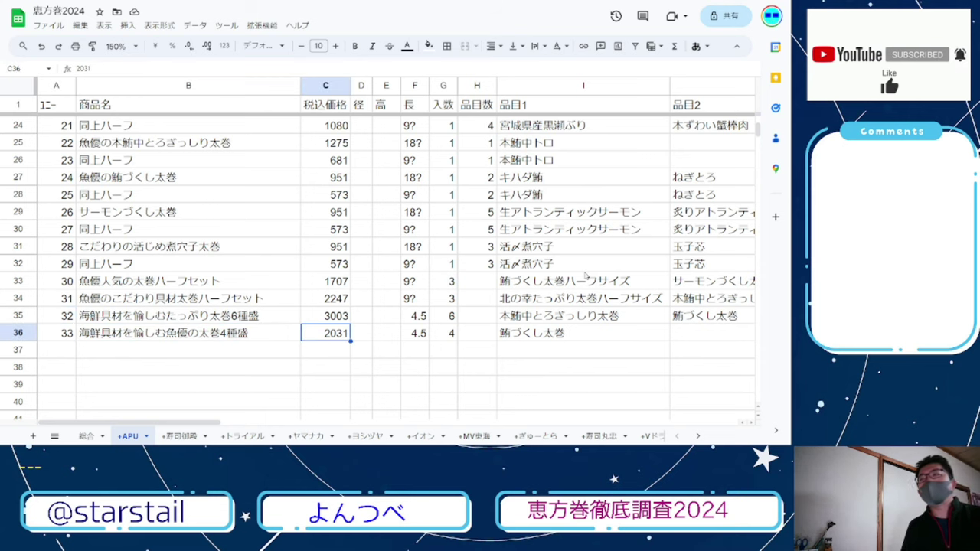
# - Read the rolls of 海鮮具材を愉しむ魚優の太巻4種盛 from 品目1 through 品目6 and return to the row's start
pyautogui.press('Right')
pyautogui.press('Right')
pyautogui.press('Right')
pyautogui.press('Right')
pyautogui.press('Right')
pyautogui.press('Right')
pyautogui.press('Right')
pyautogui.press('Right')
pyautogui.press('Right')
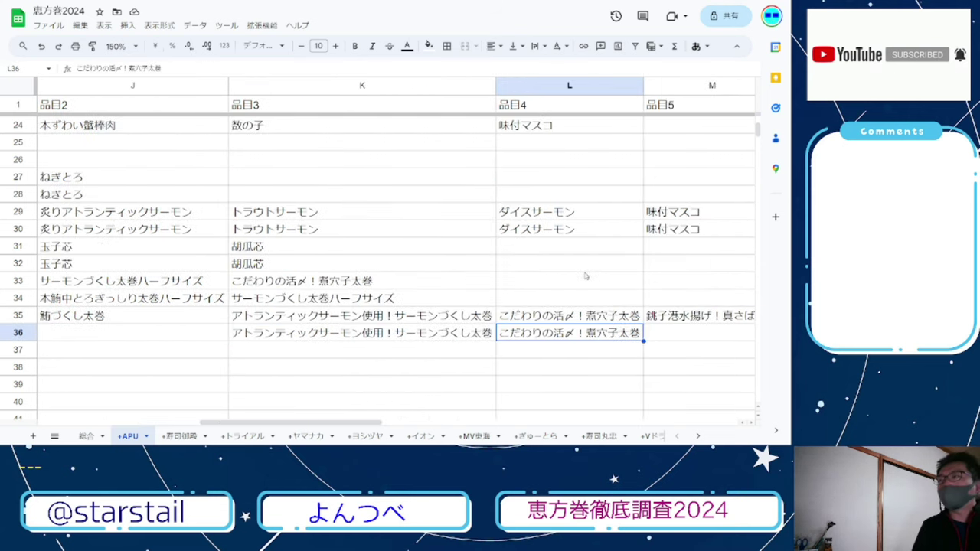
pyautogui.press('Right')
pyautogui.press('Left')
pyautogui.press('Right')
pyautogui.press('Right')
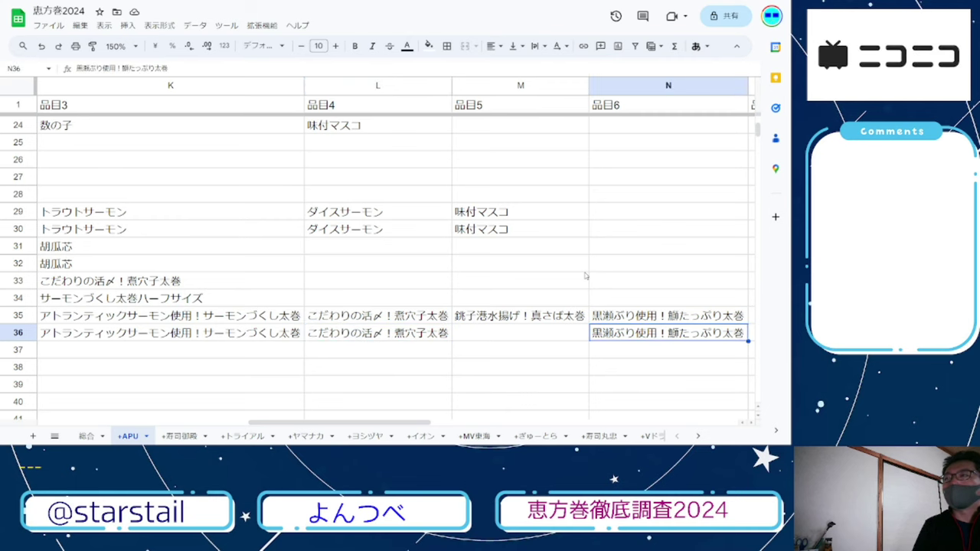
pyautogui.press('Right')
pyautogui.press('Left')
pyautogui.press('Home')
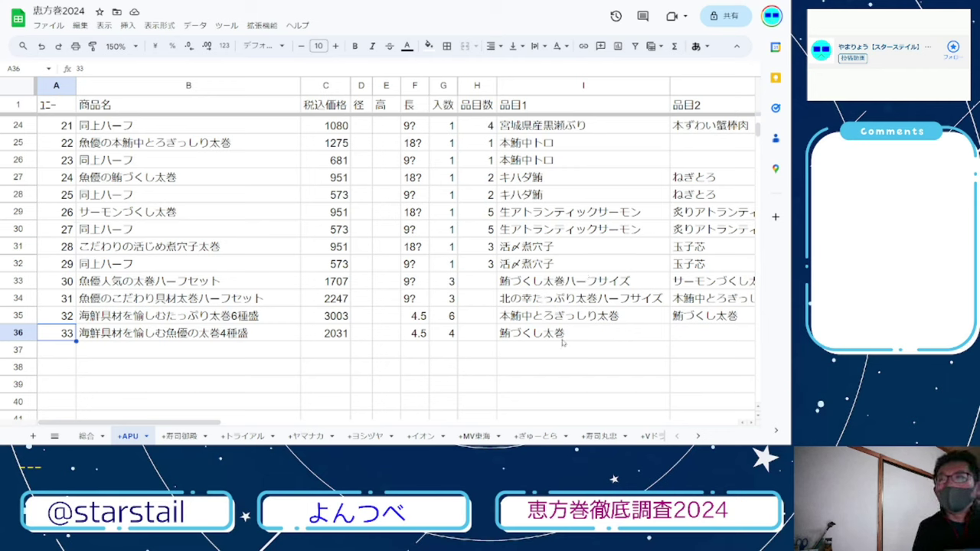
# - Select the 長 and 入数 cells of 海鮮具材を愉しむたっぷり太巻6種盛 and look back over the APU product list
pyautogui.moveTo(450, 320); pyautogui.dragTo(417, 322)
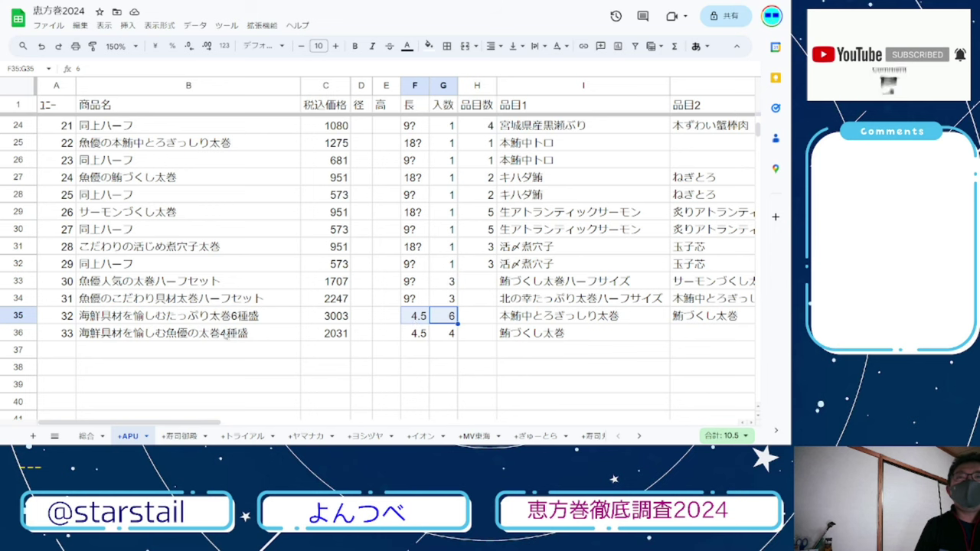
pyautogui.scroll(8, 246, 344)
pyautogui.scroll(-2, 237, 321)
pyautogui.scroll(-8, 237, 321)
pyautogui.scroll(3, 235, 322)
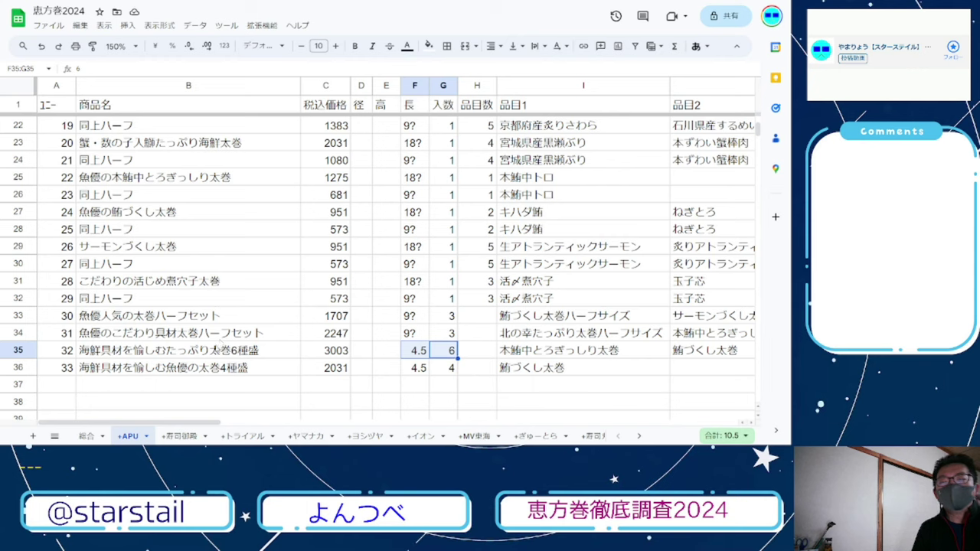
# - Open the 寿司御殿 sheet, highlight all its product rows for an overview, and clear the selection
pyautogui.click(182, 435)
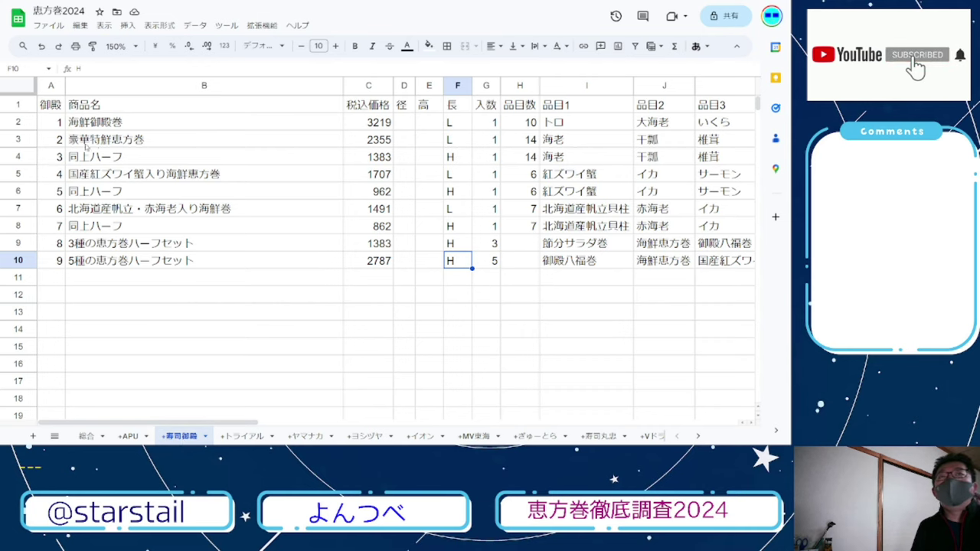
pyautogui.moveTo(24, 124); pyautogui.dragTo(47, 281)
pyautogui.click(181, 309)
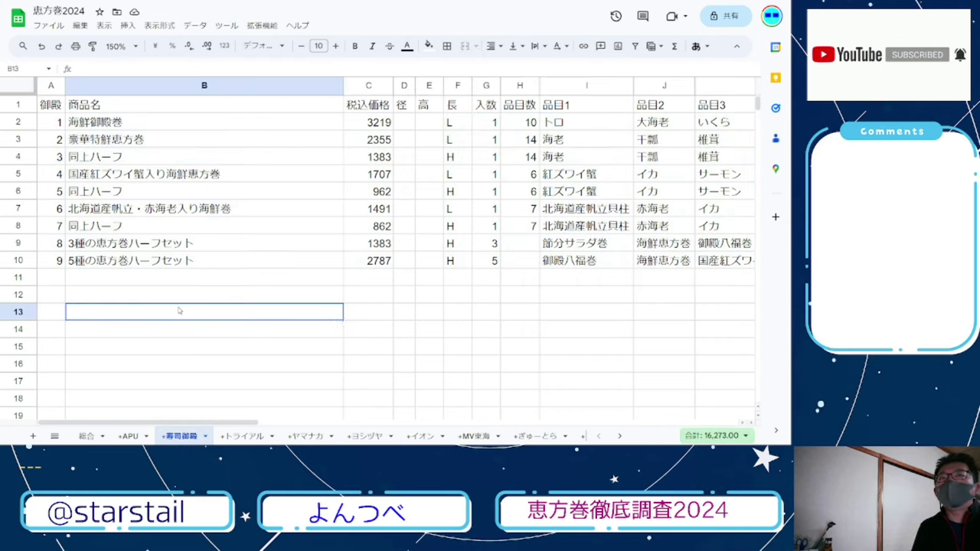
# - Review the product name and 税込価格 of 海鮮御殿巻
pyautogui.click(114, 122)
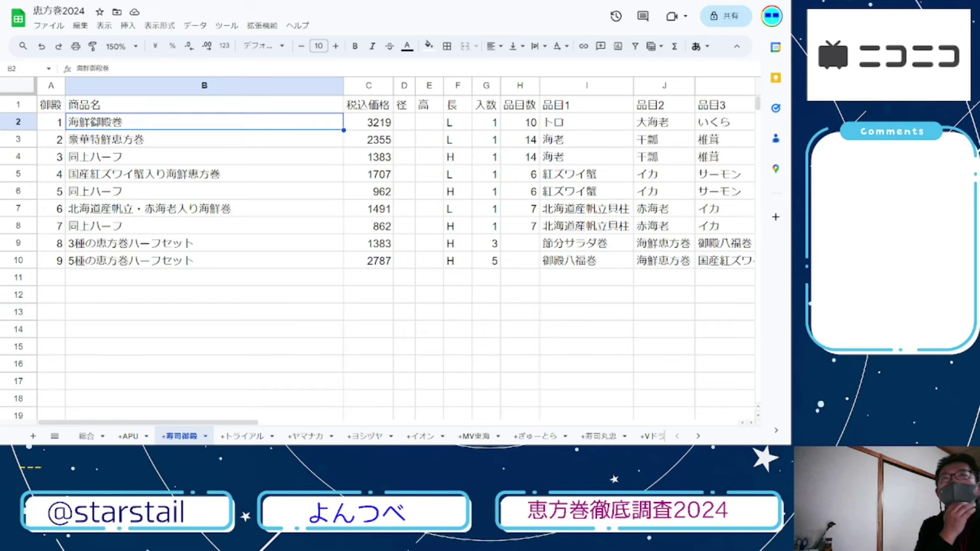
pyautogui.click(375, 128)
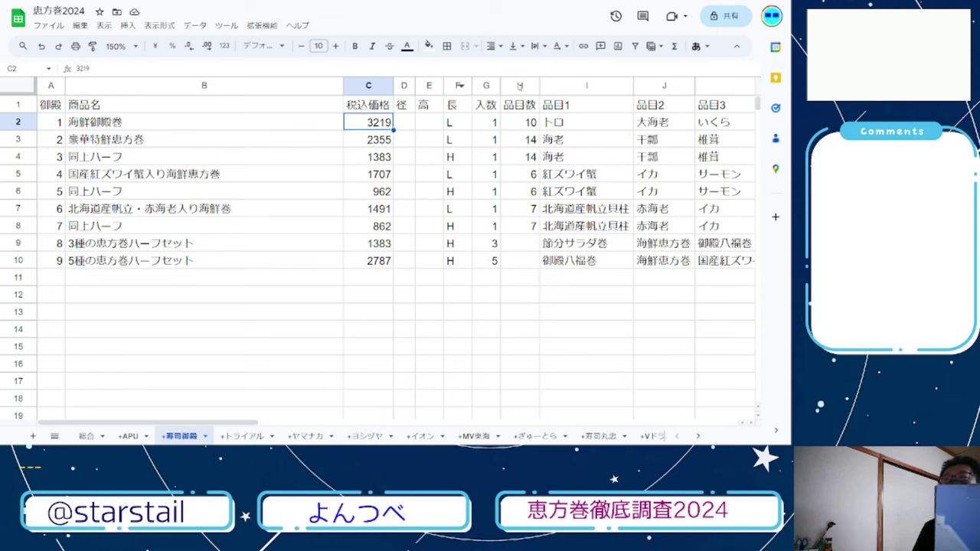
# - Read the ingredients of 海鮮御殿巻 from 品目1 through 品目10 and return to the row's start
pyautogui.click(614, 122)
pyautogui.press('Right')
pyautogui.press('Right')
pyautogui.press('Right')
pyautogui.press('Right')
pyautogui.press('Right')
pyautogui.press('Right')
pyautogui.press('Right')
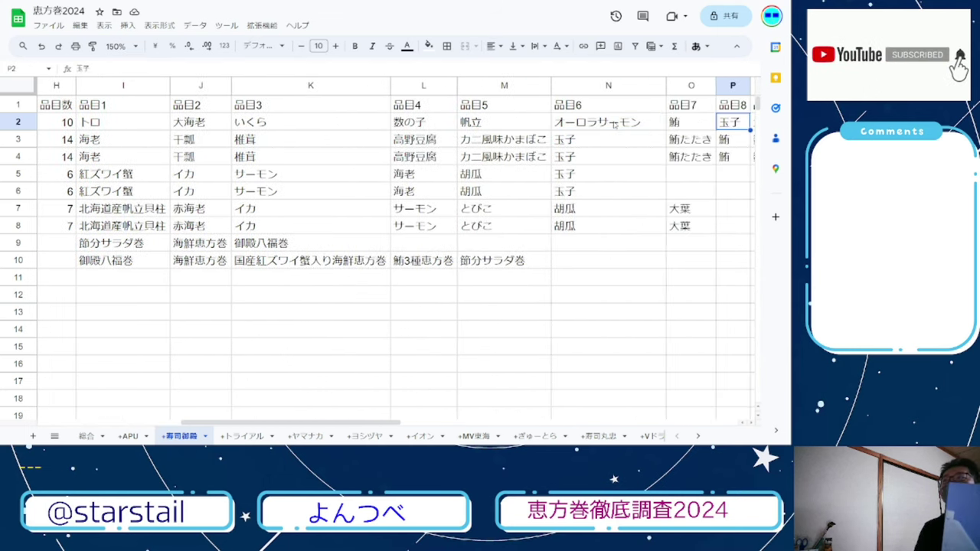
pyautogui.press('Right')
pyautogui.hscroll(1, 614, 124)
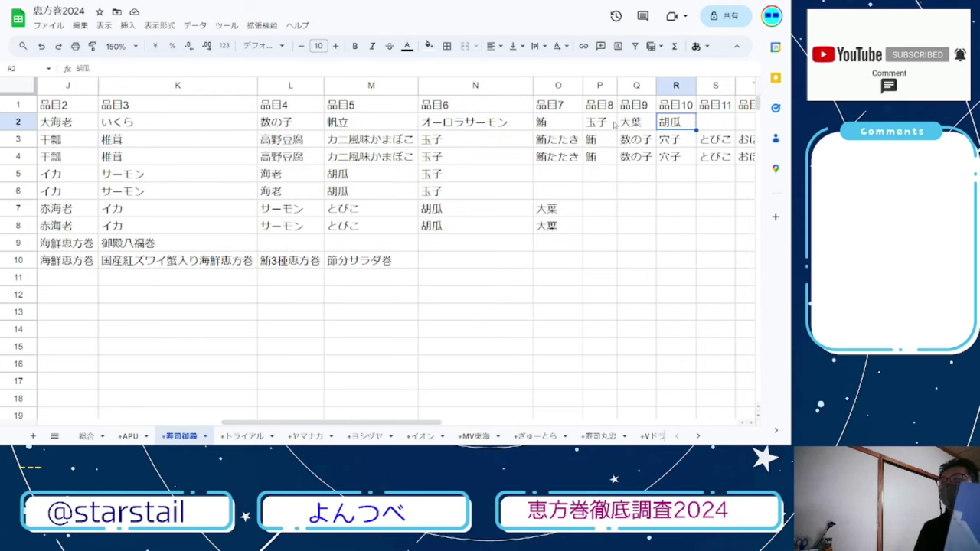
pyautogui.press('Home')
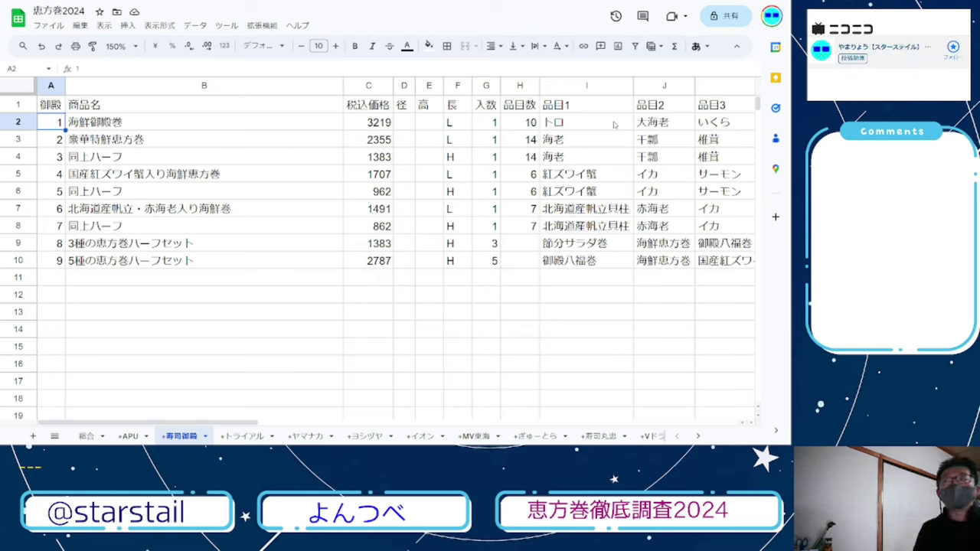
# - Review the product name and 税込価格 of 豪華特鮮恵方巻
pyautogui.press('Down')
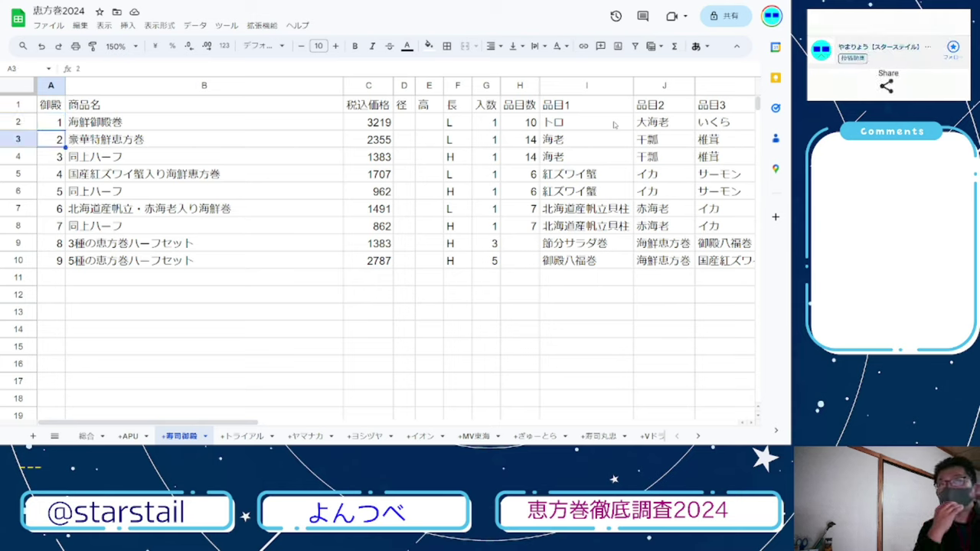
pyautogui.press('Right')
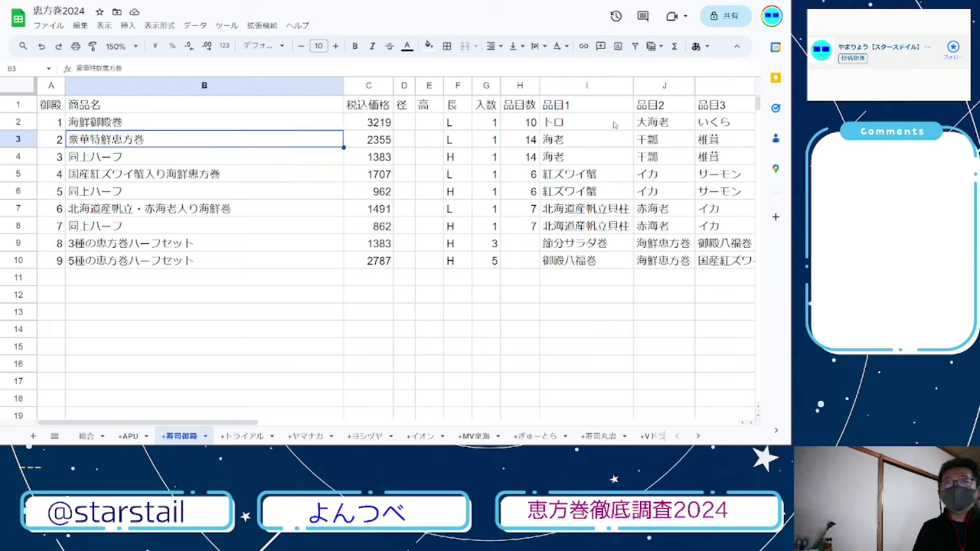
pyautogui.press('Right')
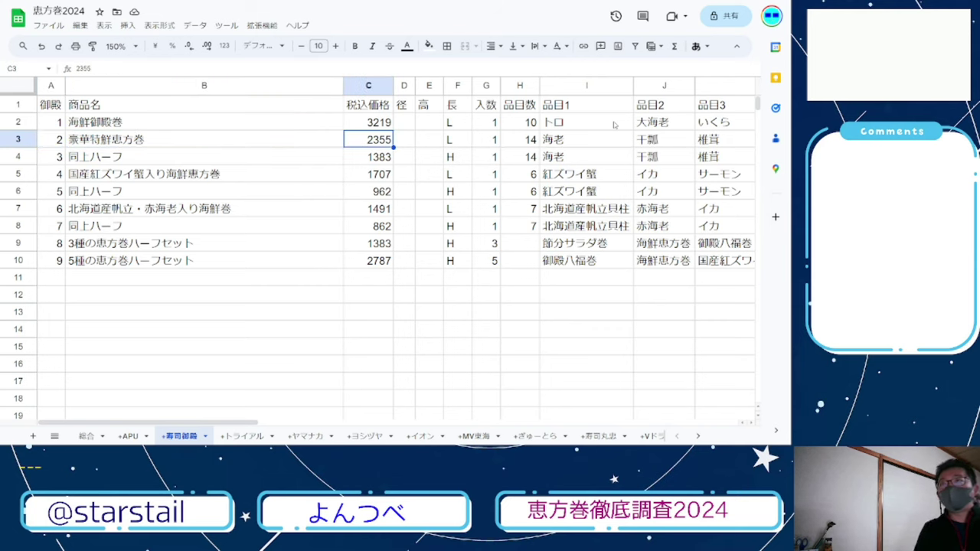
# - Read across the 豪華特鮮恵方巻 row from its size and 入数 through the ingredients up to 品目14
pyautogui.press('Right')
pyautogui.press('Right')
pyautogui.press('Right')
pyautogui.press('Right')
pyautogui.press('Right')
pyautogui.press('Right')
pyautogui.press('Right')
pyautogui.press('Right')
pyautogui.press('Right')
pyautogui.press('Right')
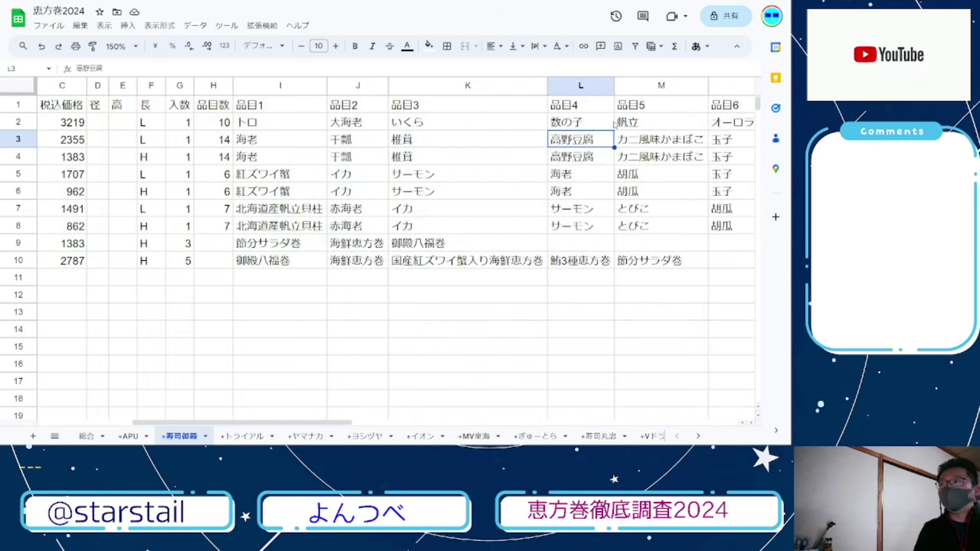
pyautogui.press('Right')
pyautogui.press('Right')
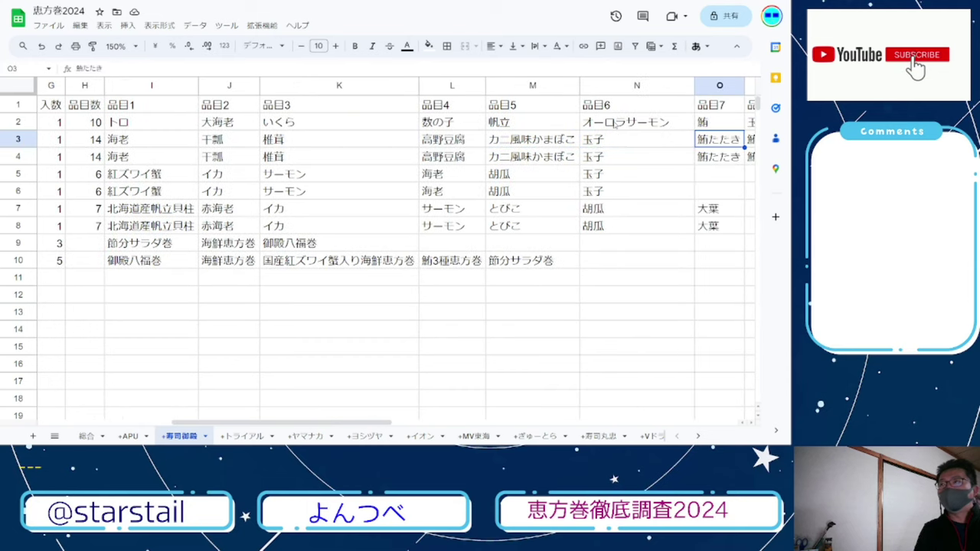
pyautogui.press('Right')
pyautogui.press('Right')
pyautogui.press('Right')
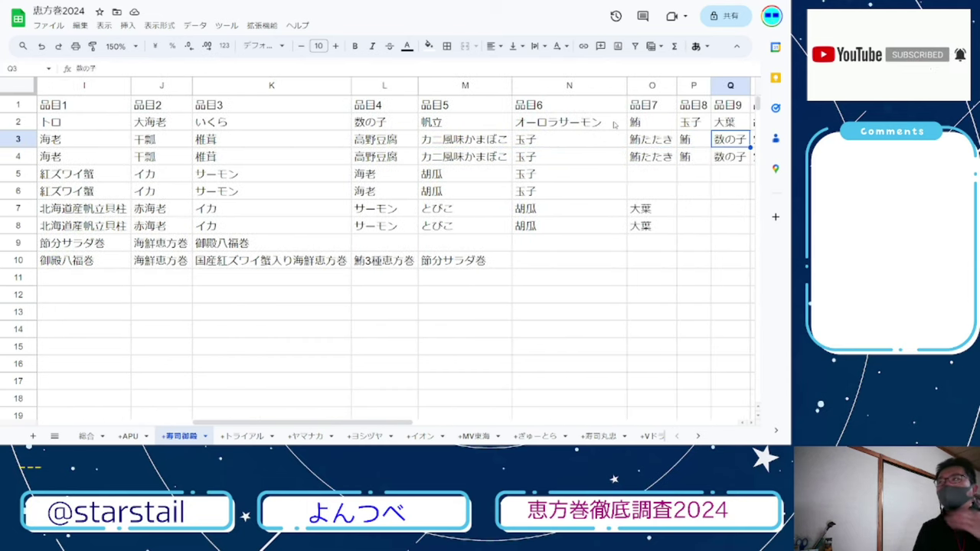
pyautogui.press('Right')
pyautogui.press('Right')
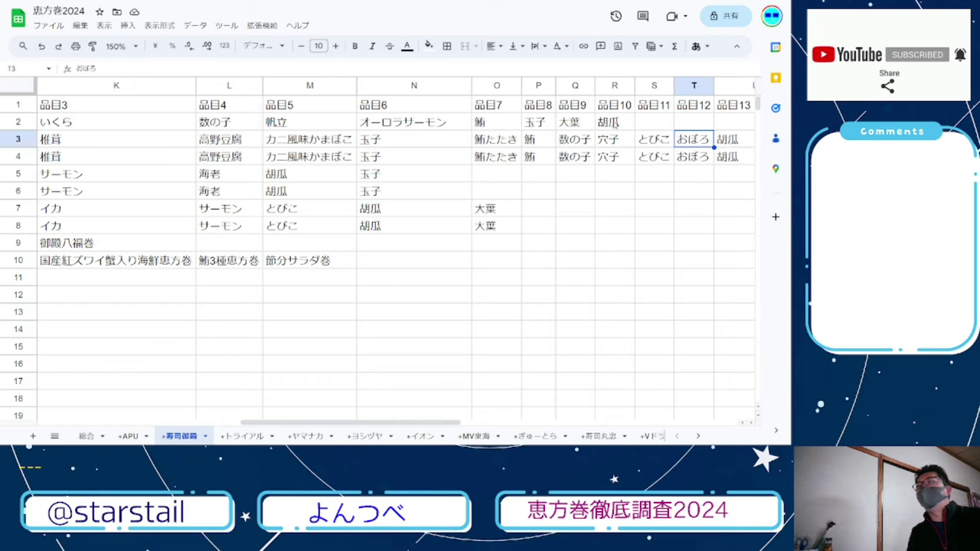
pyautogui.press('Right')
pyautogui.press('Right')
# - Return to the start of the 豪華特鮮恵方巻 row and go down to its 同上ハーフ row
pyautogui.press('Left')
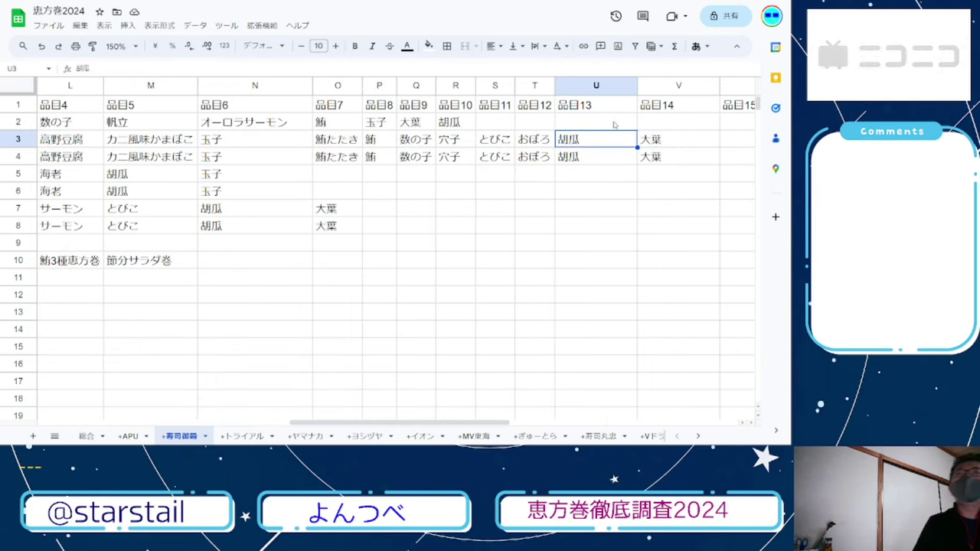
pyautogui.press('Left')
pyautogui.press('Left')
pyautogui.press('Left')
pyautogui.press('Left')
pyautogui.press('Left')
pyautogui.press('Left')
pyautogui.press('Left')
pyautogui.press('Left')
pyautogui.press('Left')
pyautogui.press('Left')
pyautogui.press('Left')
pyautogui.press('Left')
pyautogui.press('Left')
pyautogui.press('Left')
pyautogui.press('Left')
pyautogui.press('Left')
pyautogui.press('Left')
pyautogui.press('Left')
pyautogui.press('Left')
pyautogui.press('Left')
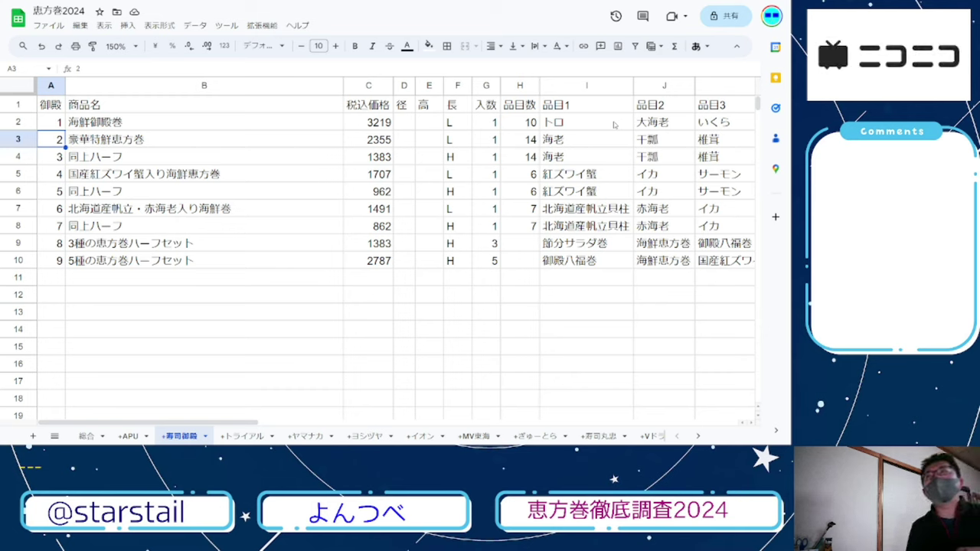
pyautogui.press('Down')
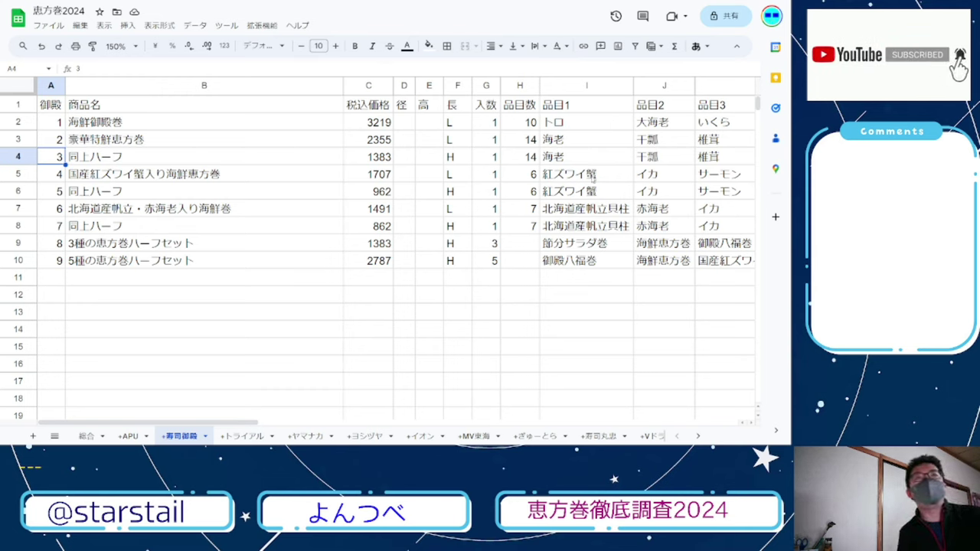
# - Review the name, 税込価格 and ingredients 品目1 through 品目6 of 国産紅ズワイ蟹入り海鮮恵方巻
pyautogui.click(198, 175)
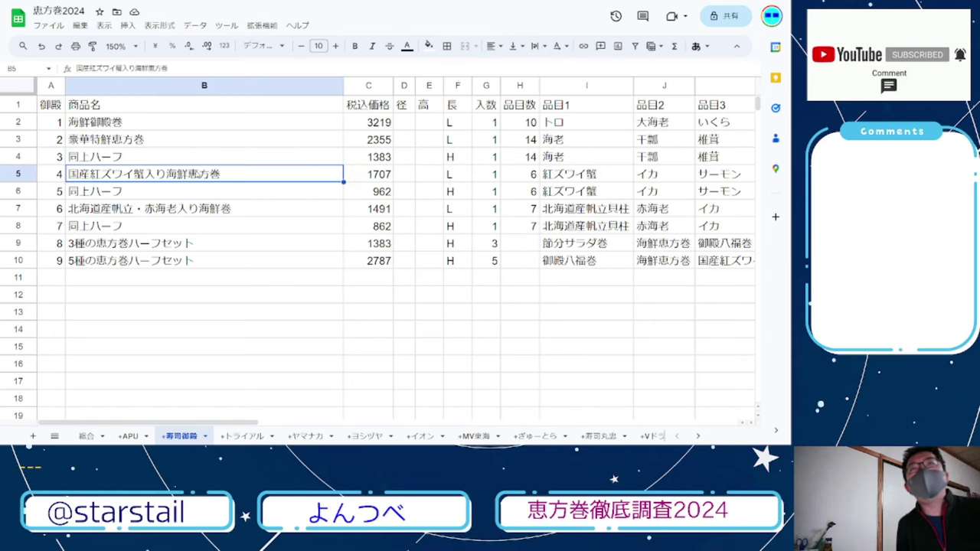
pyautogui.click(387, 176)
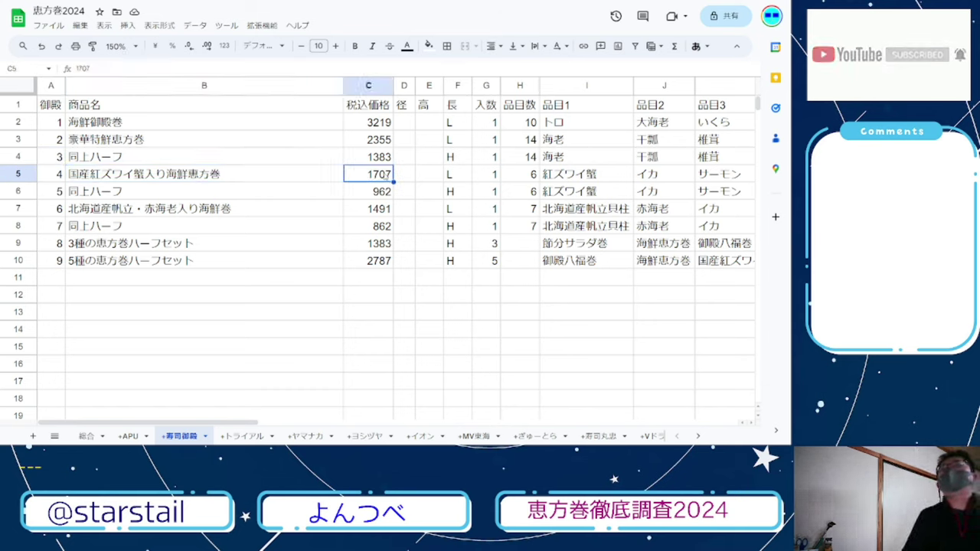
pyautogui.click(570, 175)
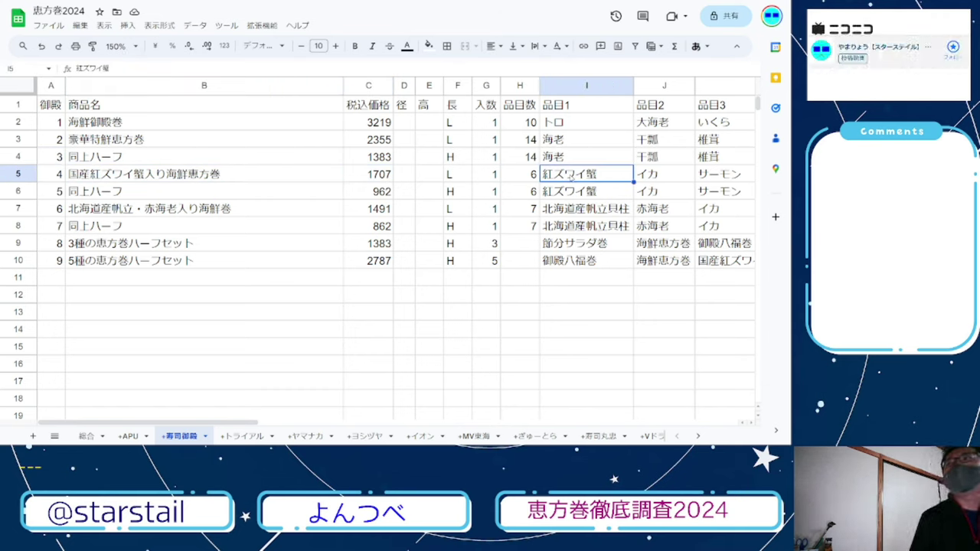
pyautogui.press('Right')
pyautogui.press('Right')
pyautogui.press('Right')
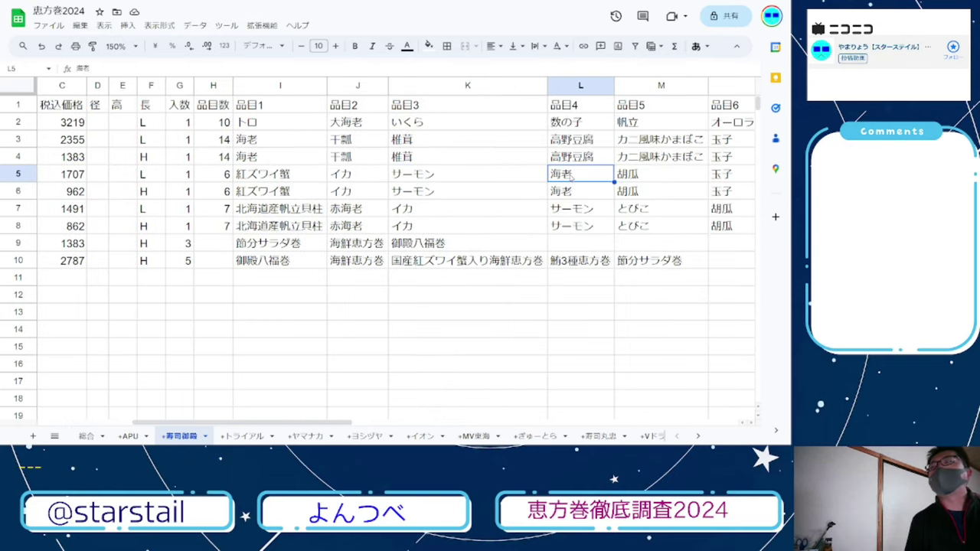
pyautogui.press('Right')
pyautogui.press('Right')
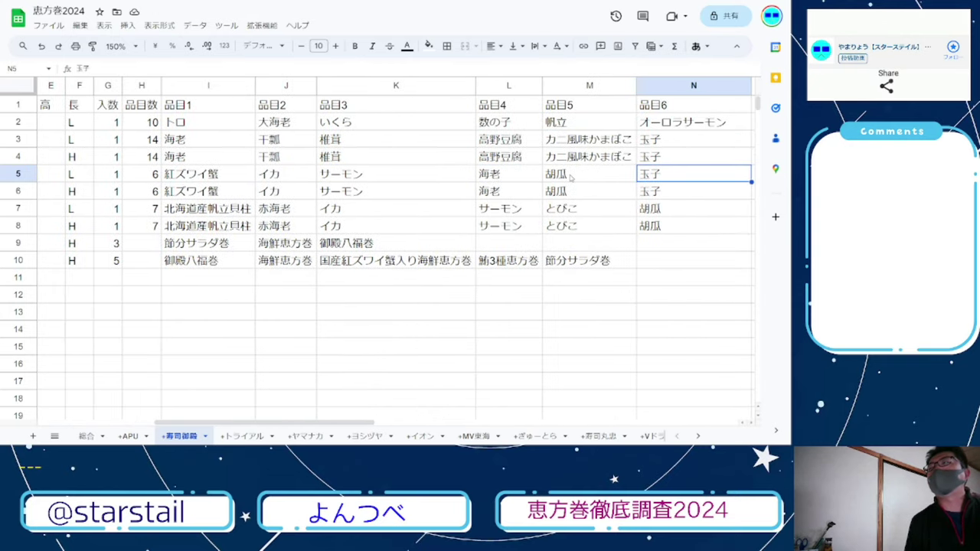
pyautogui.press('Right')
# - Look back over the 国産紅ズワイ蟹入り海鮮恵方巻 ingredients to 品目1 and return to the row's start
pyautogui.press('Left')
pyautogui.press('Left')
pyautogui.press('Left')
pyautogui.press('Left')
pyautogui.press('Left')
pyautogui.press('Left')
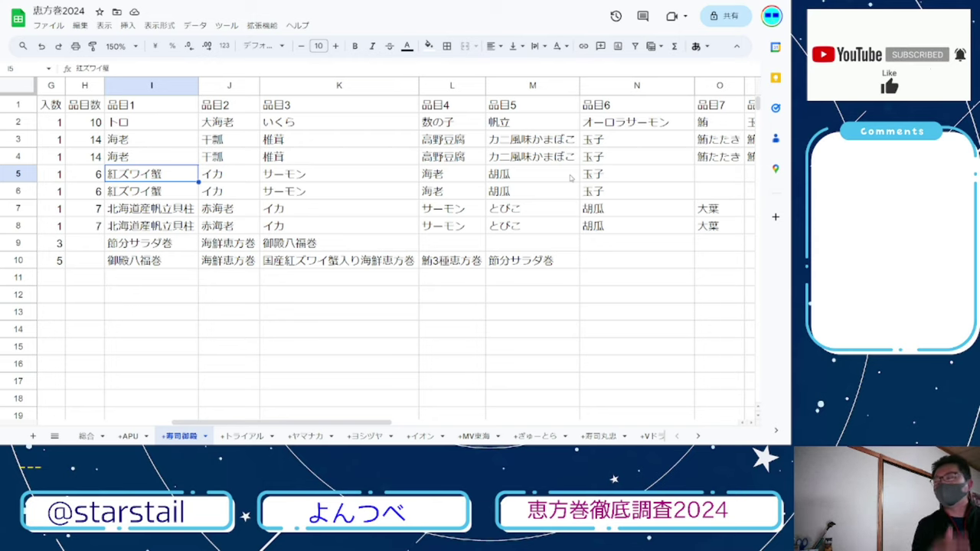
pyautogui.press('Home')
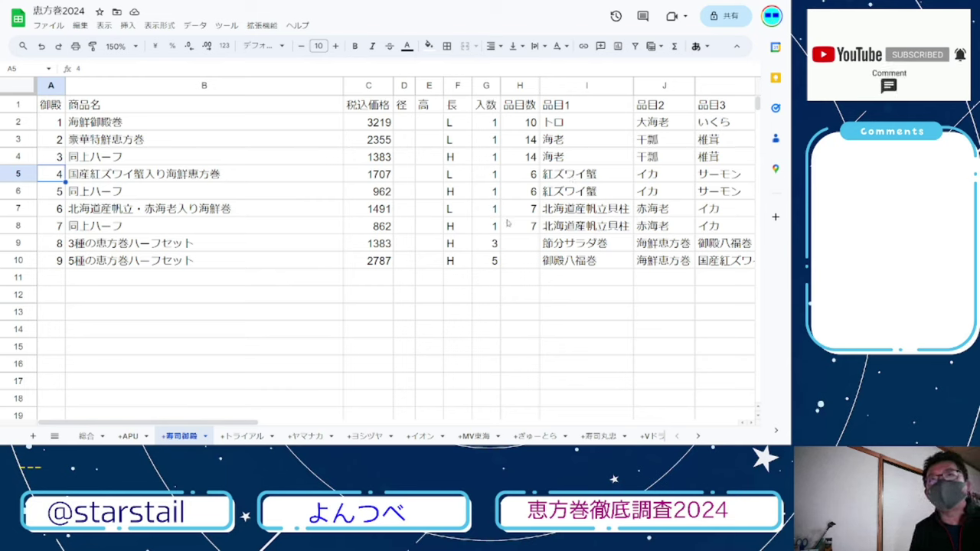
# - Select the 同上ハーフ entry under 国産紅ズワイ蟹入り海鮮恵方巻 and highlight its entire row
pyautogui.click(203, 192)
pyautogui.press('Down')
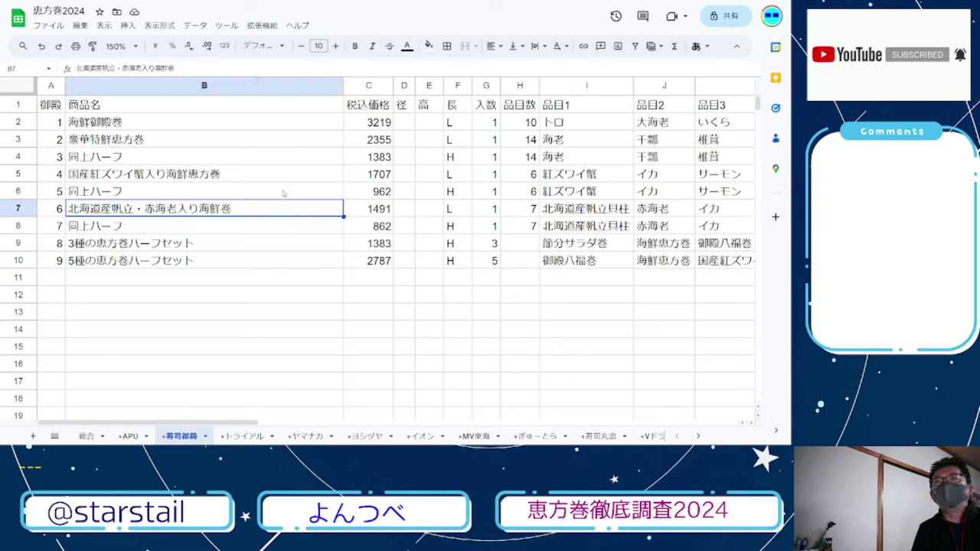
pyautogui.click(292, 192)
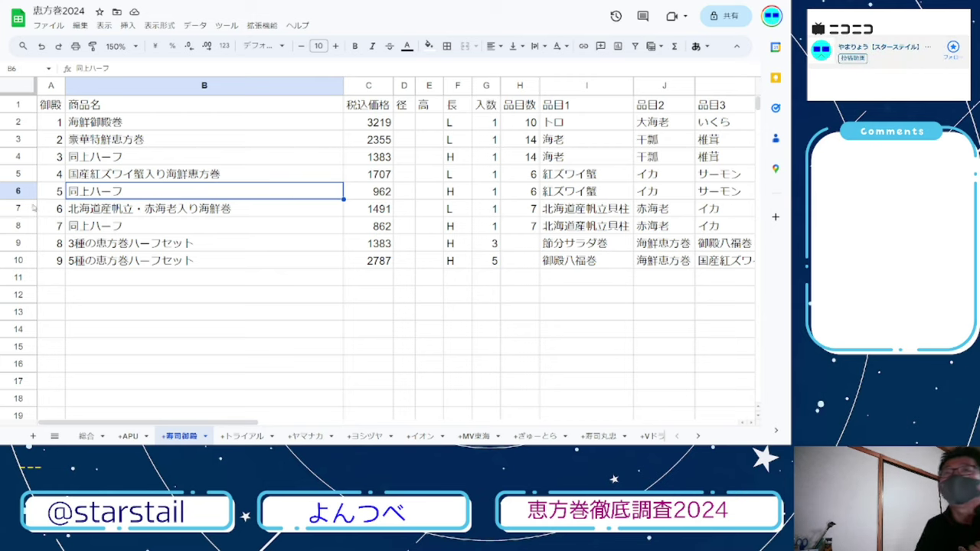
pyautogui.click(23, 192)
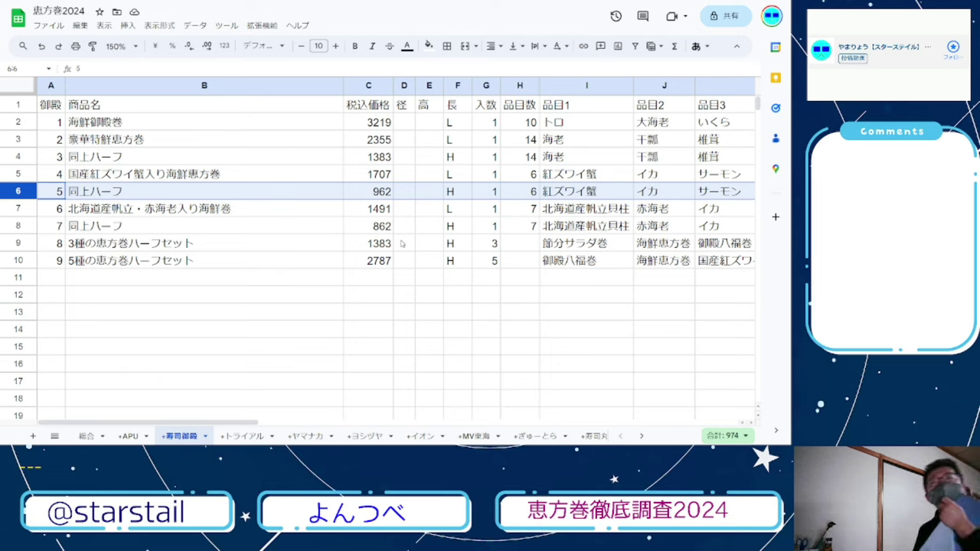
# - Review the 北海道産帆立・赤海老入り海鮮巻 row from its product name through the ingredients up to 品目7
pyautogui.click(17, 209)
pyautogui.click(180, 211)
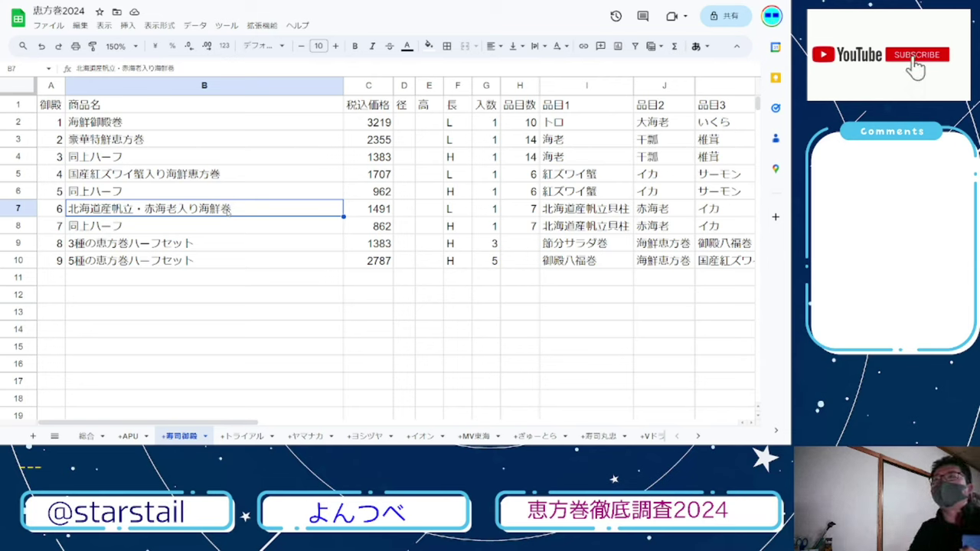
pyautogui.press('Right')
pyautogui.press('Right')
pyautogui.press('Right')
pyautogui.press('Right')
pyautogui.press('Right')
pyautogui.press('Right')
pyautogui.press('Right')
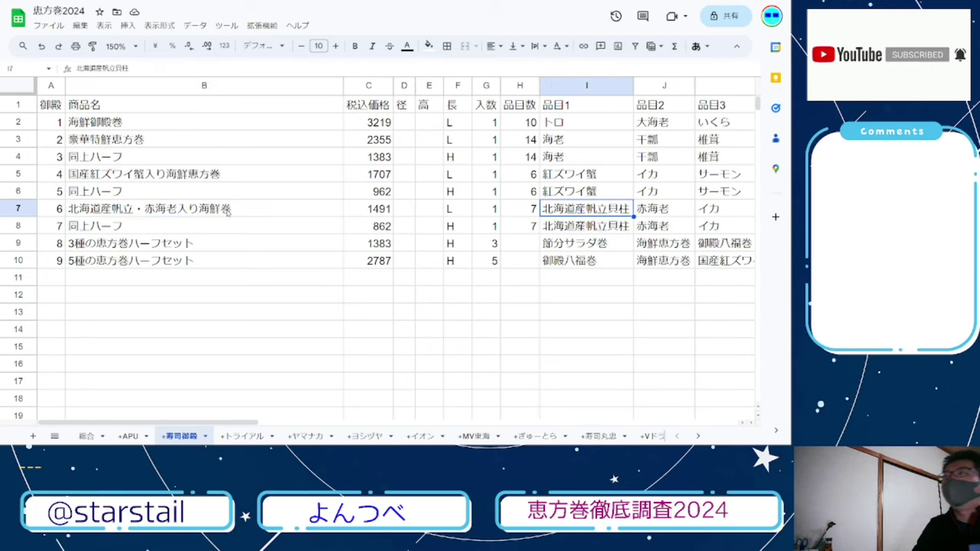
pyautogui.press('Right')
pyautogui.press('Right')
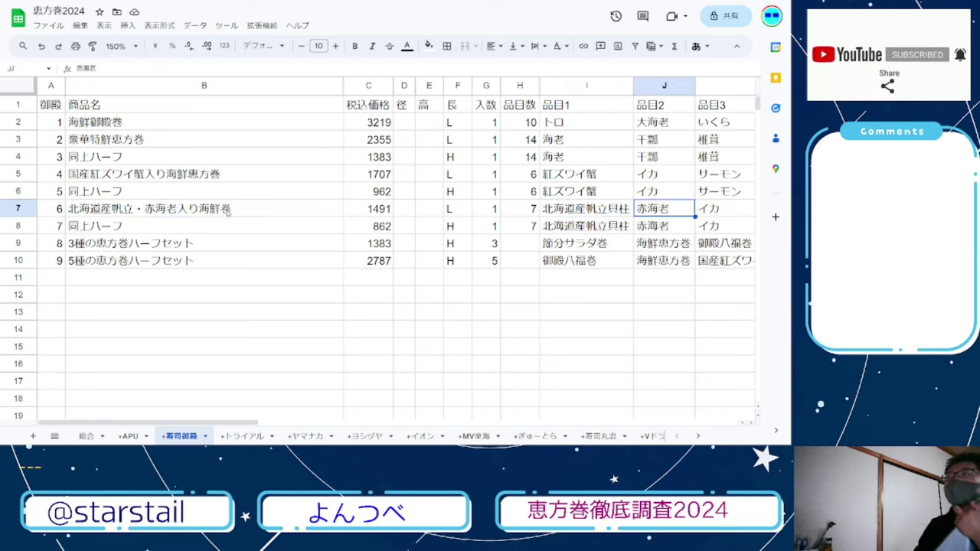
pyautogui.press('Right')
pyautogui.press('Right')
pyautogui.press('Right')
pyautogui.press('Right')
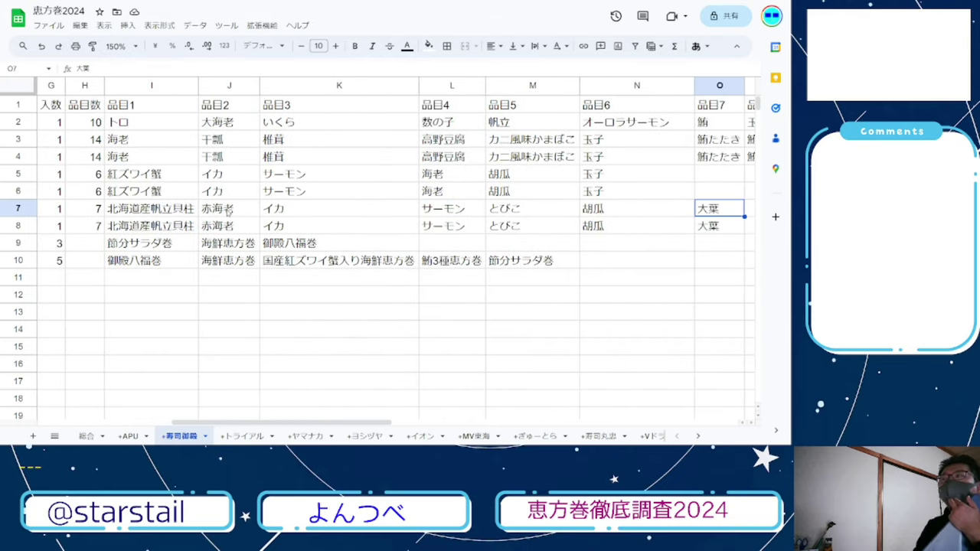
pyautogui.press('Right')
# - Look back across the 北海道産帆立・赤海老入り海鮮巻 row and return to its start
pyautogui.press('Left')
pyautogui.click(227, 211)
pyautogui.press('Left')
pyautogui.press('Left')
pyautogui.press('Left')
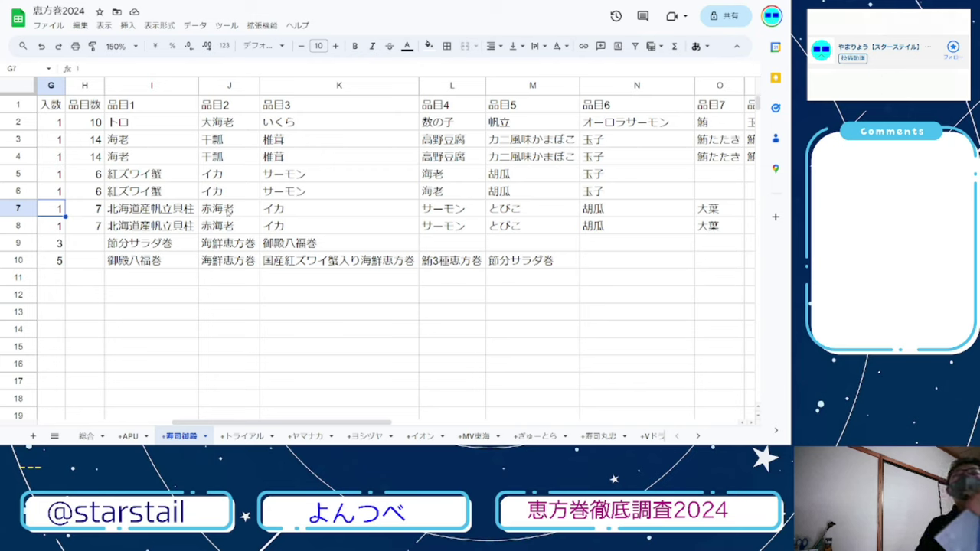
pyautogui.press('Left')
pyautogui.press('Left')
pyautogui.press('Left')
pyautogui.press('Left')
pyautogui.press('Left')
pyautogui.press('Left')
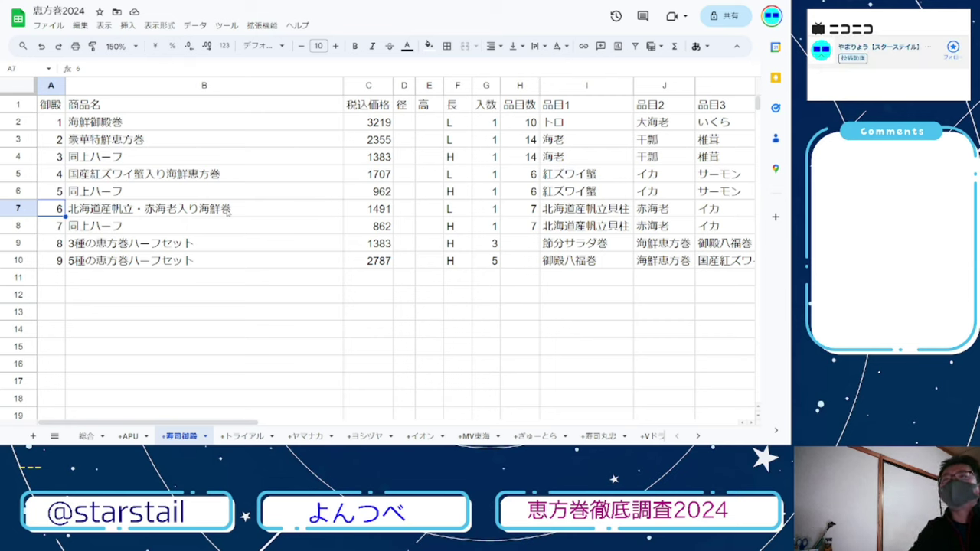
# - Review the 3種の恵方巻ハーフセット row from its 税込価格, 長 and 入数 through the rolls in 品目1 to 品目3
pyautogui.press('Down')
pyautogui.press('Down')
pyautogui.press('Right')
pyautogui.press('Right')
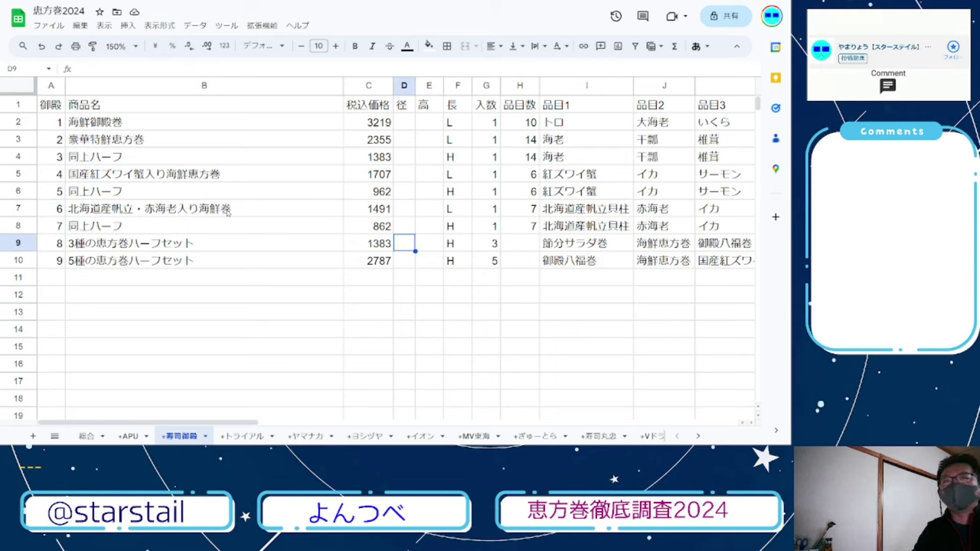
pyautogui.press('Down')
pyautogui.press('Up')
pyautogui.press('Right')
pyautogui.press('Right')
pyautogui.press('Right')
pyautogui.press('Right')
pyautogui.press('Right')
pyautogui.press('Right')
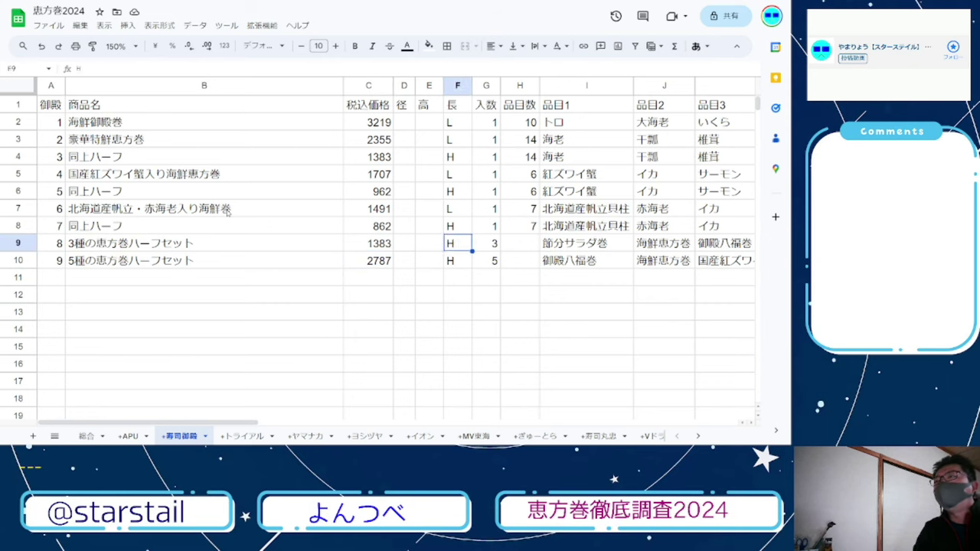
pyautogui.press('Right')
pyautogui.press('Right')
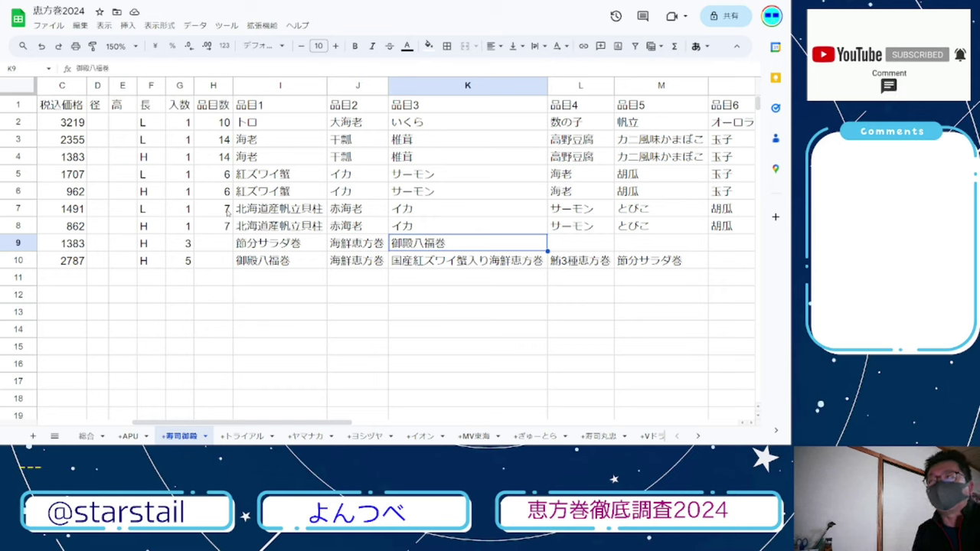
# - Highlight the 御殿八福巻 text in 品目3, leave the cell without editing it, and go down to the 5種の恵方巻ハーフセット row
pyautogui.doubleClick(449, 243)
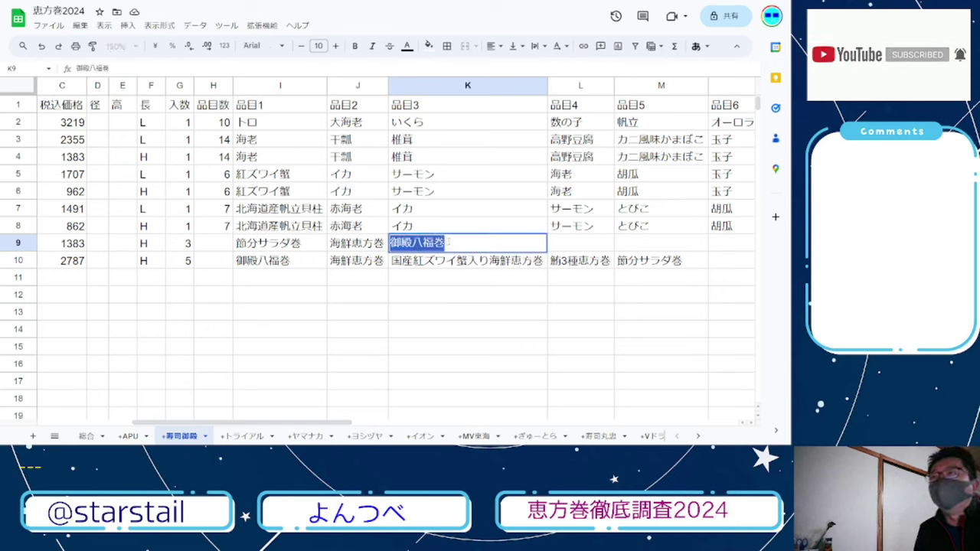
pyautogui.click(470, 241)
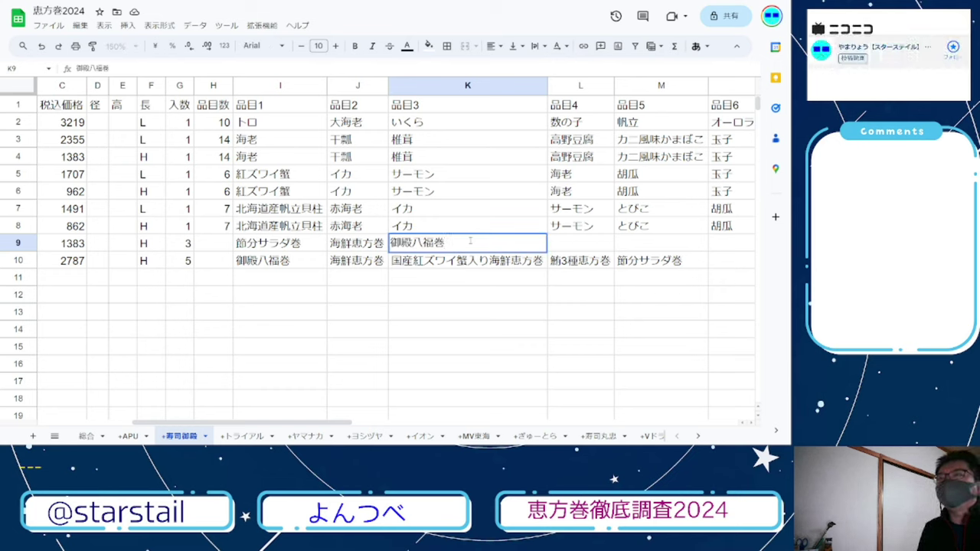
pyautogui.press('Return')
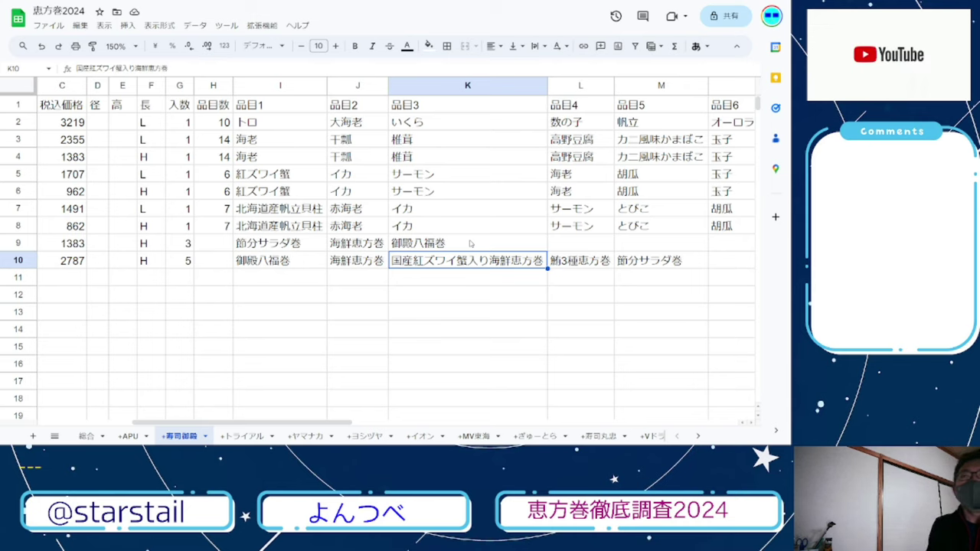
# - Check 品目4 of the 5種の恵方巻ハーフセット row, then look back across the row to its start
pyautogui.press('Right')
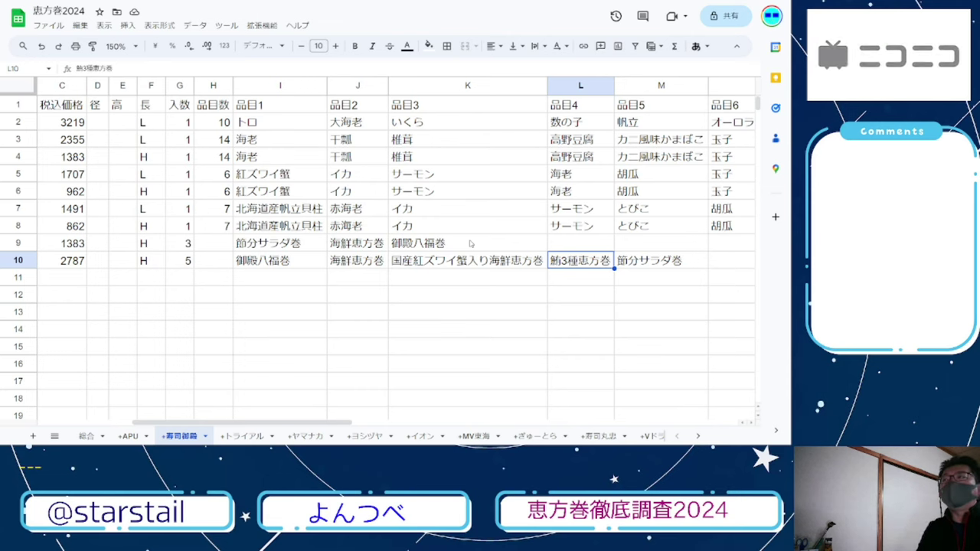
pyautogui.press('Left')
pyautogui.press('Left')
pyautogui.press('Left')
pyautogui.press('Left')
pyautogui.press('Left')
pyautogui.press('Left')
pyautogui.press('Left')
pyautogui.press('Left')
pyautogui.press('Left')
pyautogui.press('Left')
pyautogui.press('Left')
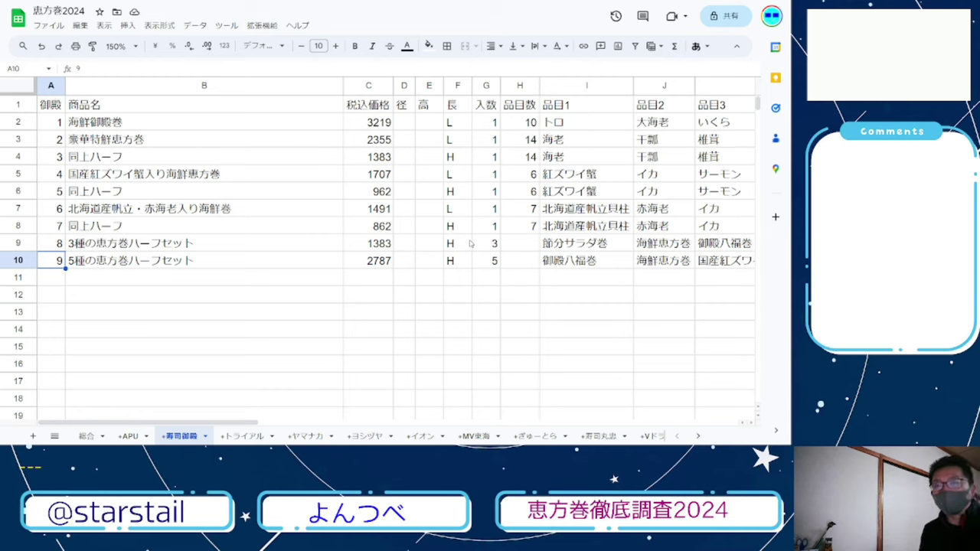
# - Show the 総合 sheet from its first rows and highlight the whole ユニー column
pyautogui.click(87, 436)
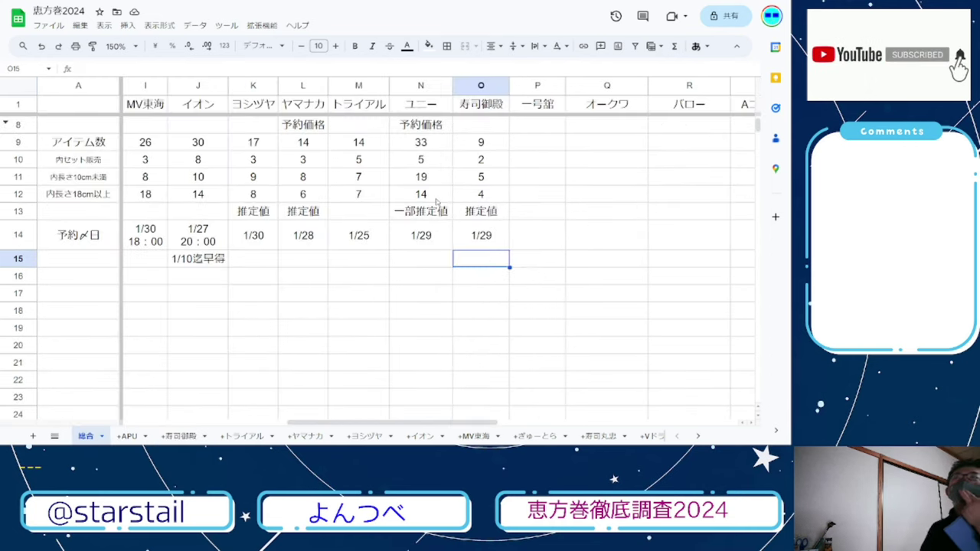
pyautogui.scroll(2, 441, 217)
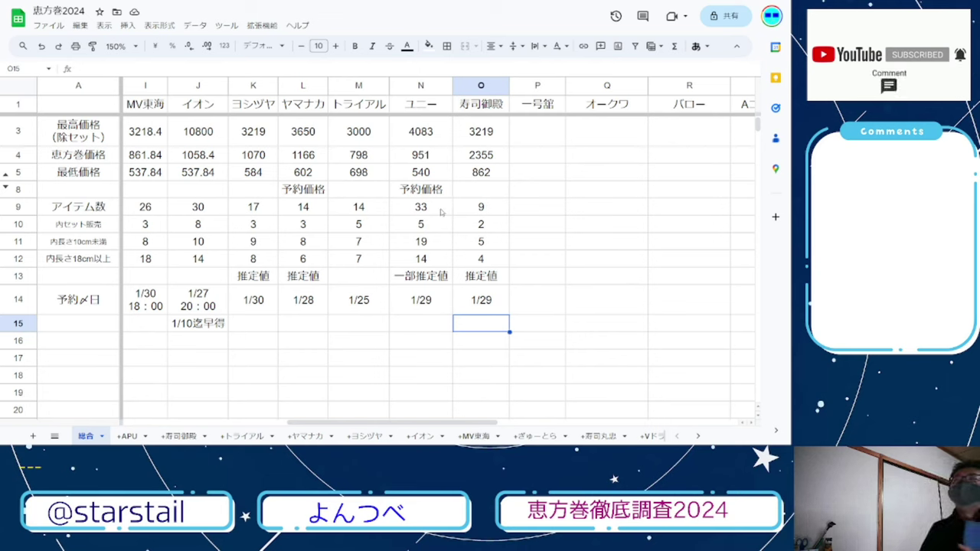
pyautogui.scroll(1, 440, 211)
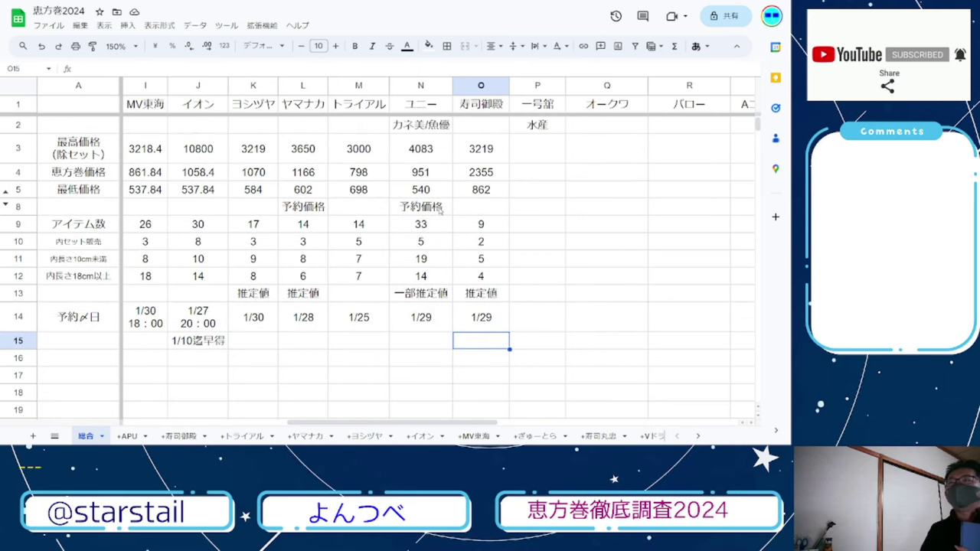
pyautogui.click(419, 83)
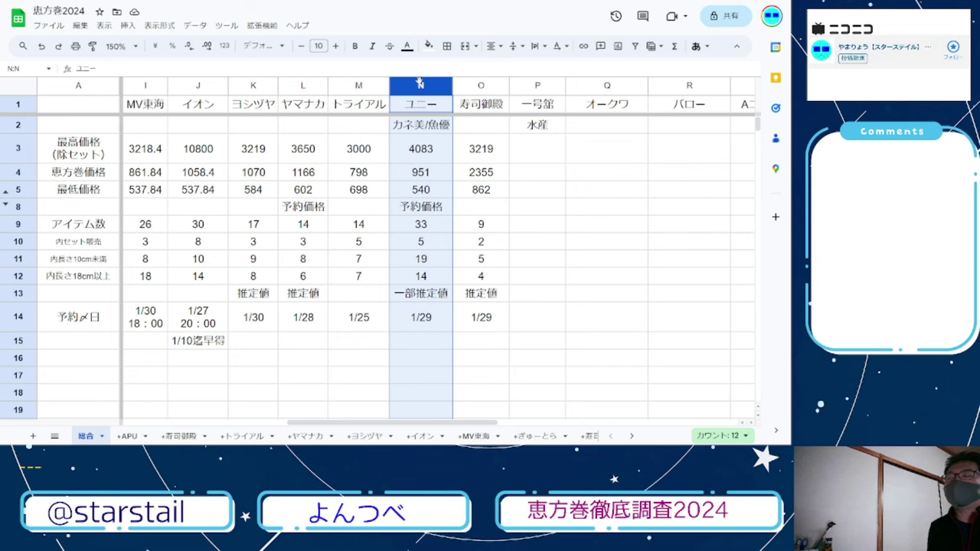
# - Highlight the 活〆煮穴子１本太巻寿司 row in the +APU sheet and check it against ユニー's 恵方巻価格 in 総合
pyautogui.click(127, 436)
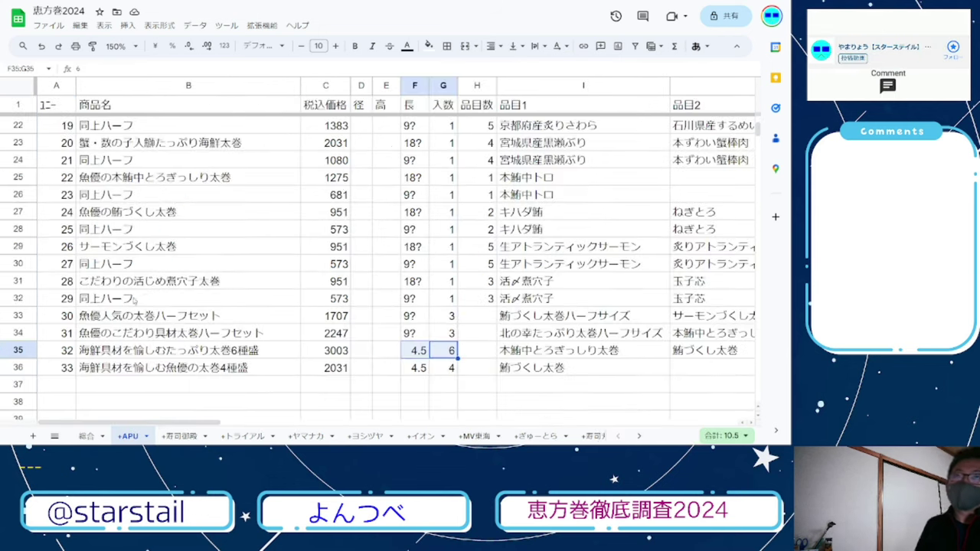
pyautogui.scroll(5, 235, 219)
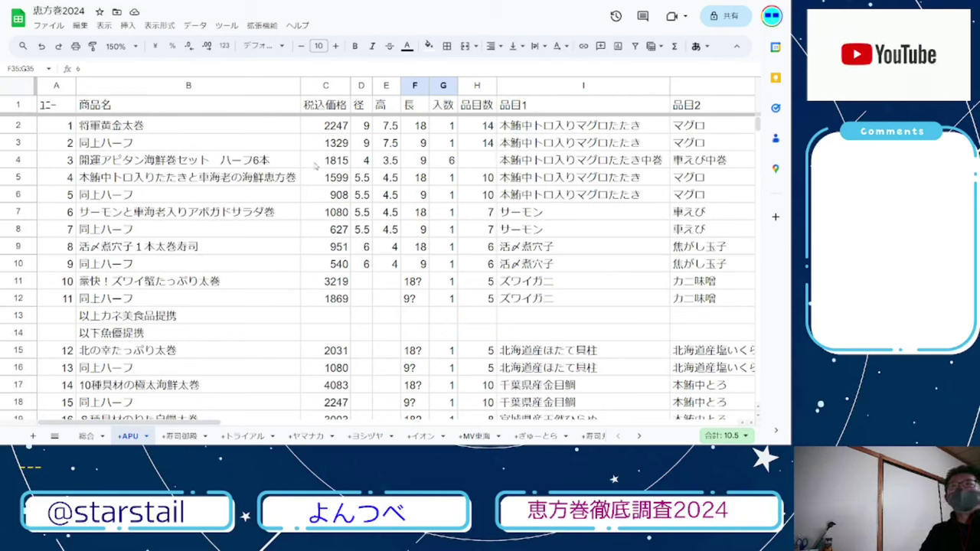
pyautogui.click(21, 245)
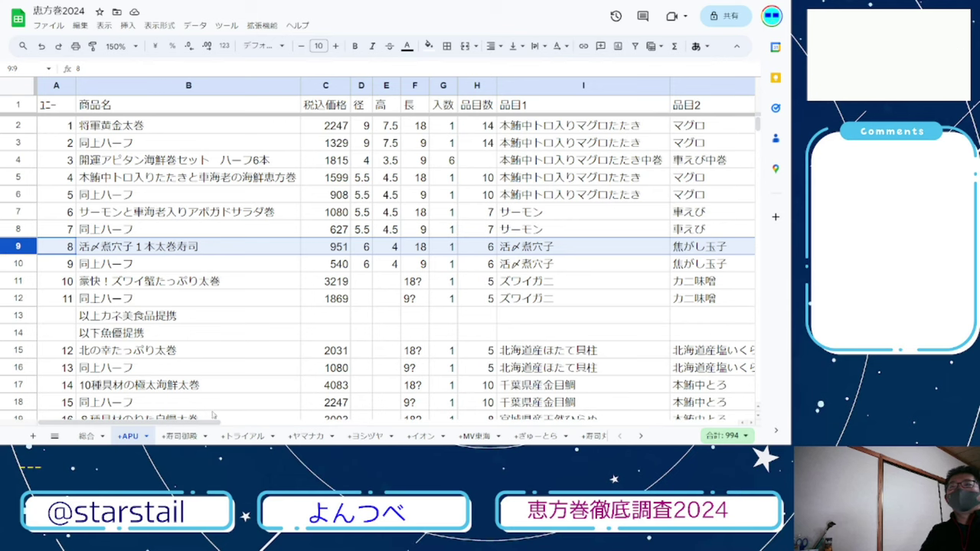
pyautogui.click(86, 436)
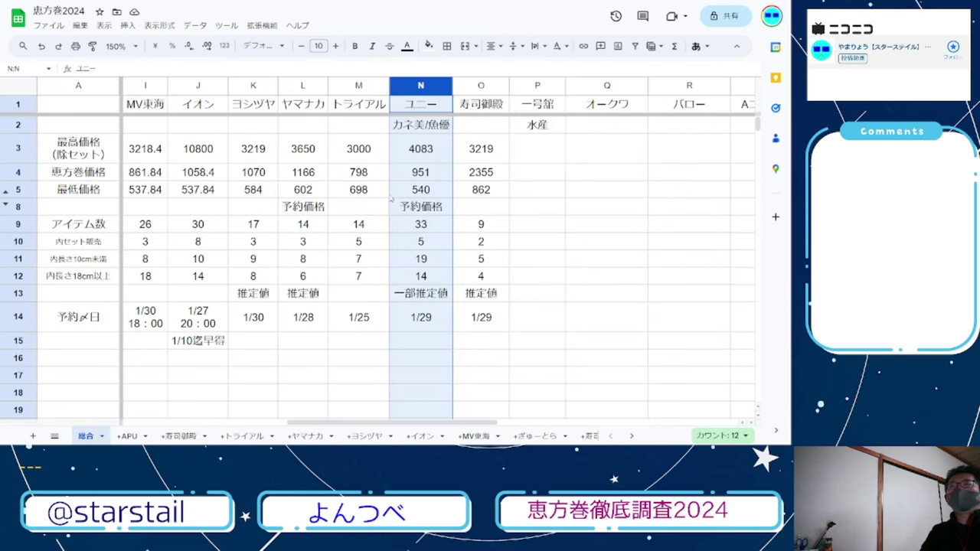
pyautogui.click(413, 177)
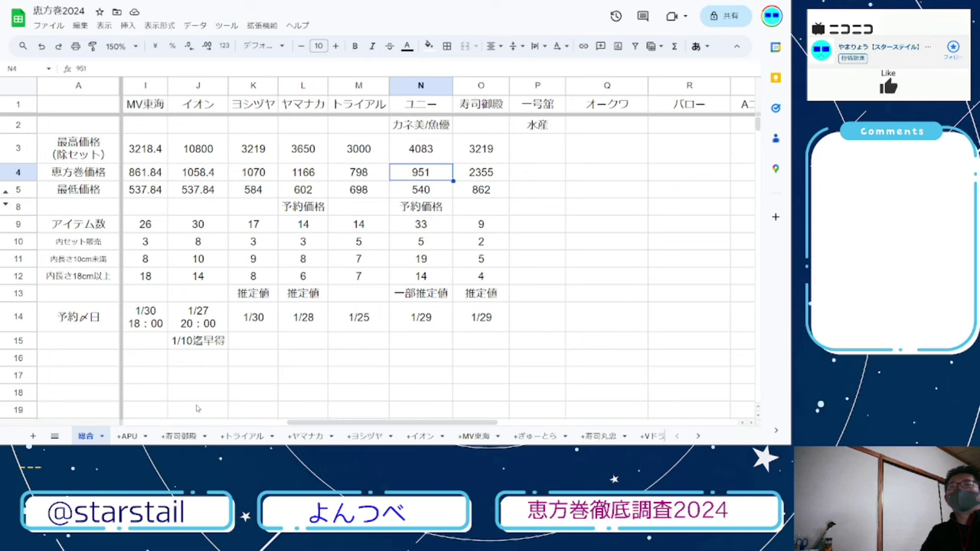
# - Look through the +APU product list down to the half-roll sets and return to its first products
pyautogui.click(130, 436)
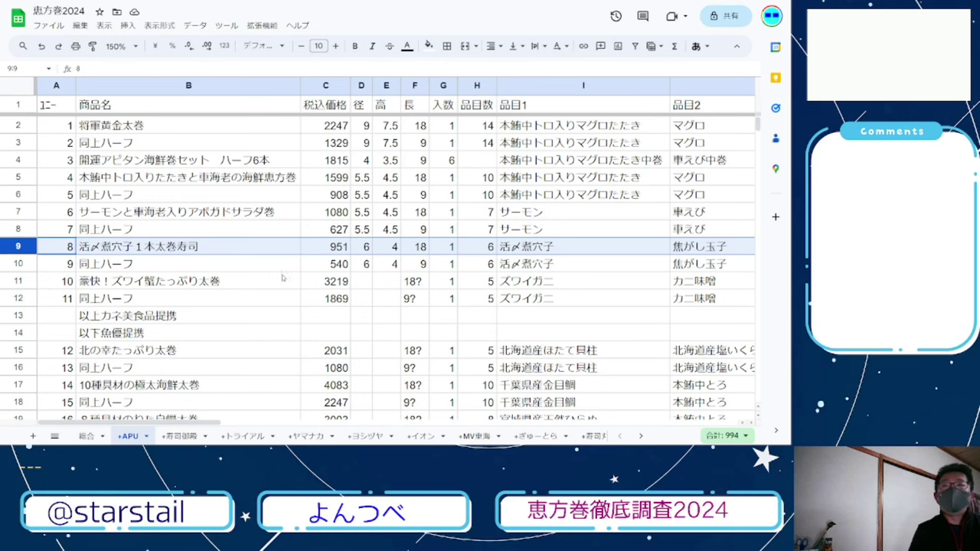
pyautogui.scroll(-5, 277, 280)
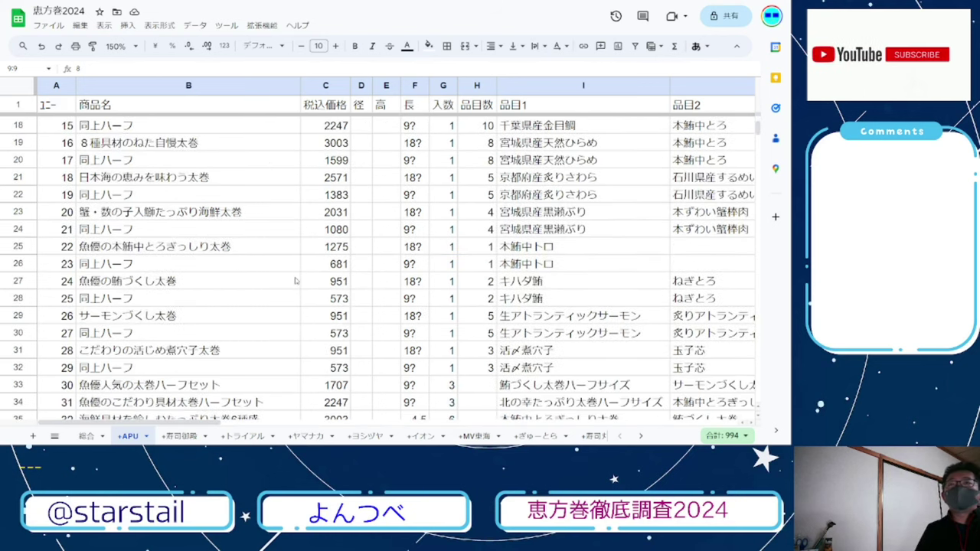
pyautogui.scroll(5, 297, 290)
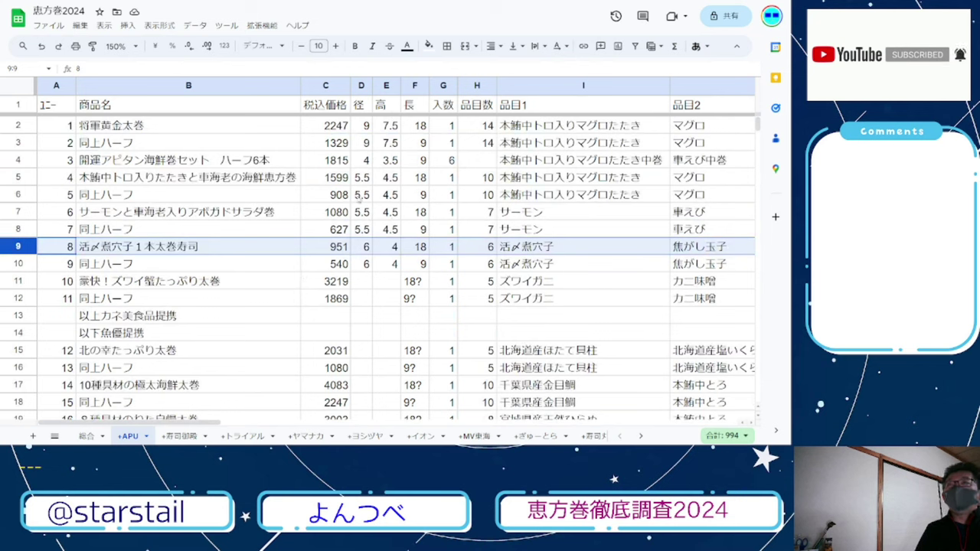
# - Highlight the 本鮪中トロ入りたたきと車海老の海鮮恵方巻 row and review its price and ingredients through 品目10, returning to the first columns
pyautogui.click(342, 178)
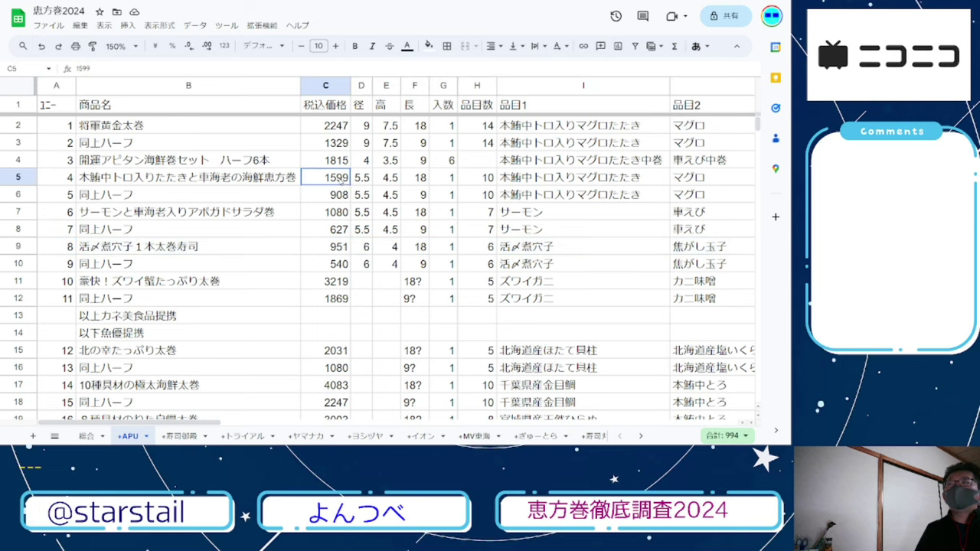
pyautogui.click(21, 177)
pyautogui.moveTo(214, 422); pyautogui.dragTo(532, 429)
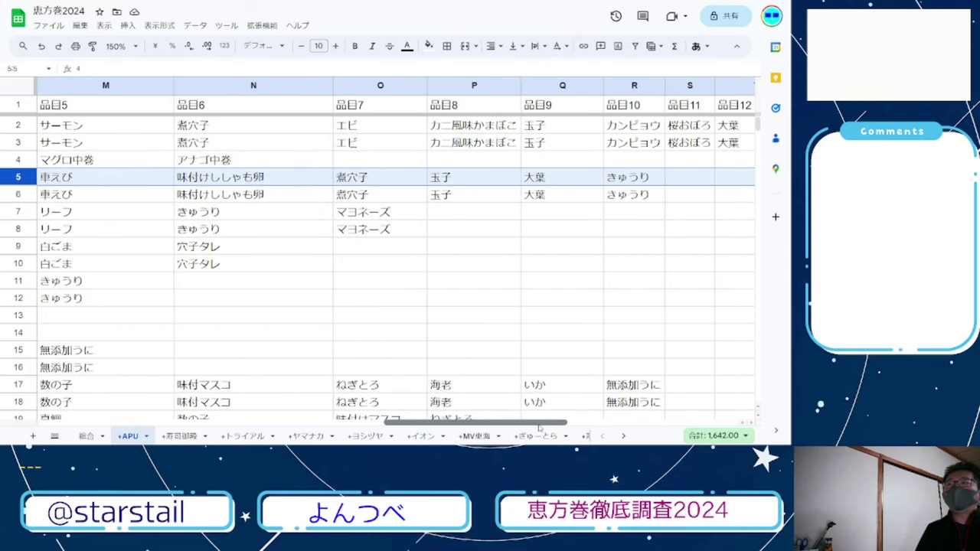
pyautogui.moveTo(538, 429); pyautogui.dragTo(559, 430)
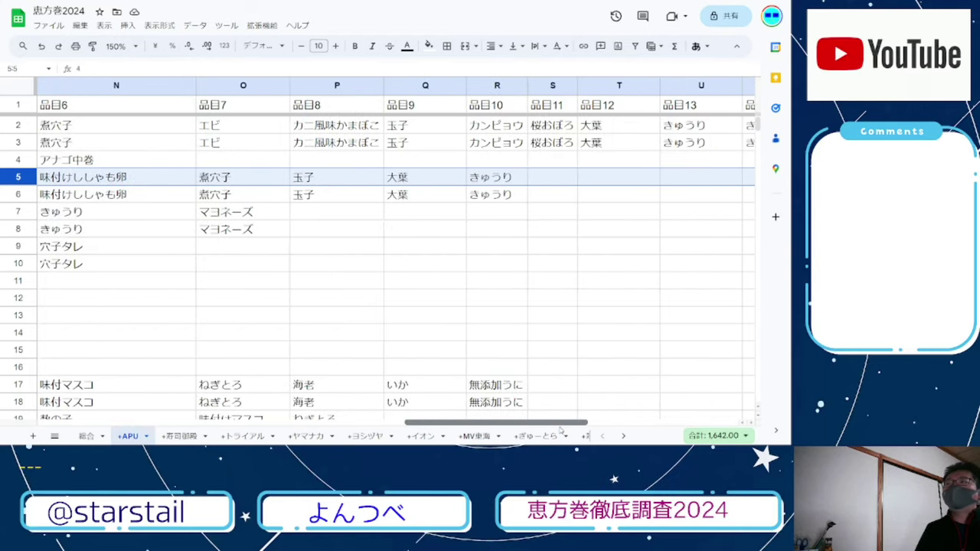
pyautogui.click(520, 132)
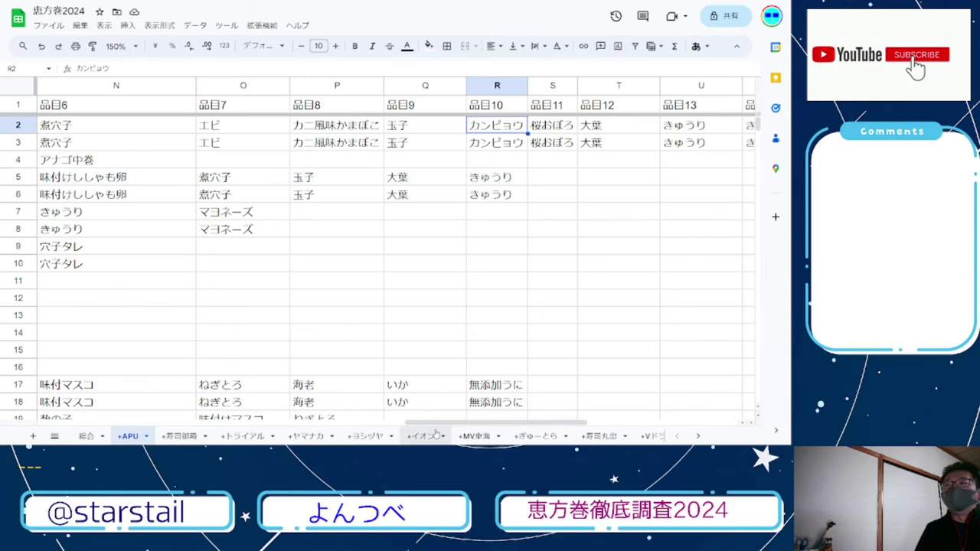
pyautogui.moveTo(431, 425); pyautogui.dragTo(61, 442)
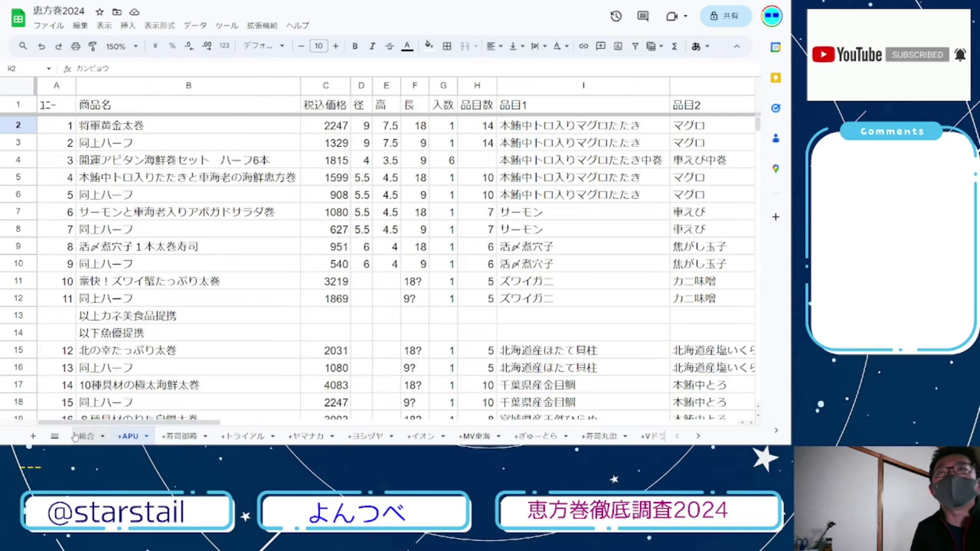
# - Highlight the 活〆煮穴子１本太巻寿司 row again, then select the name of its half-size version
pyautogui.click(34, 246)
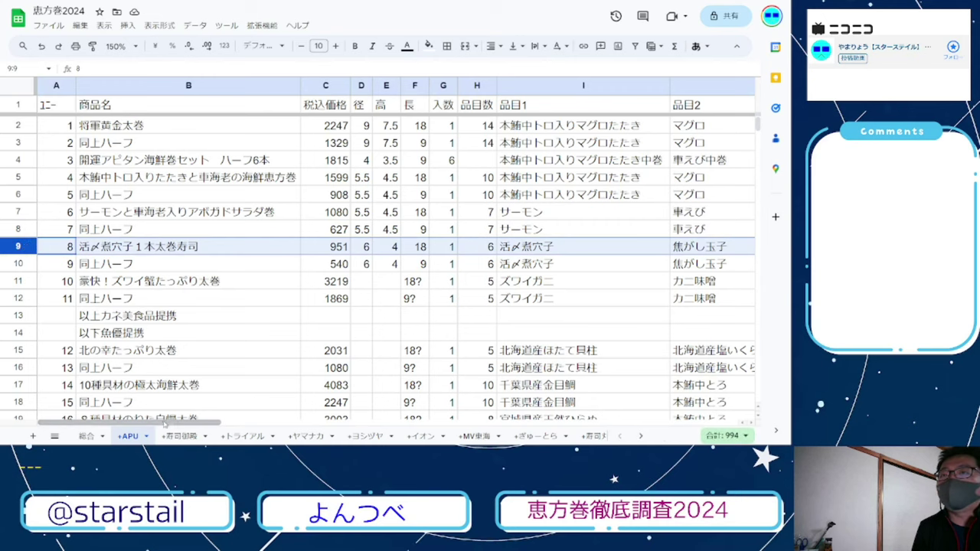
pyautogui.moveTo(167, 422); pyautogui.dragTo(70, 435)
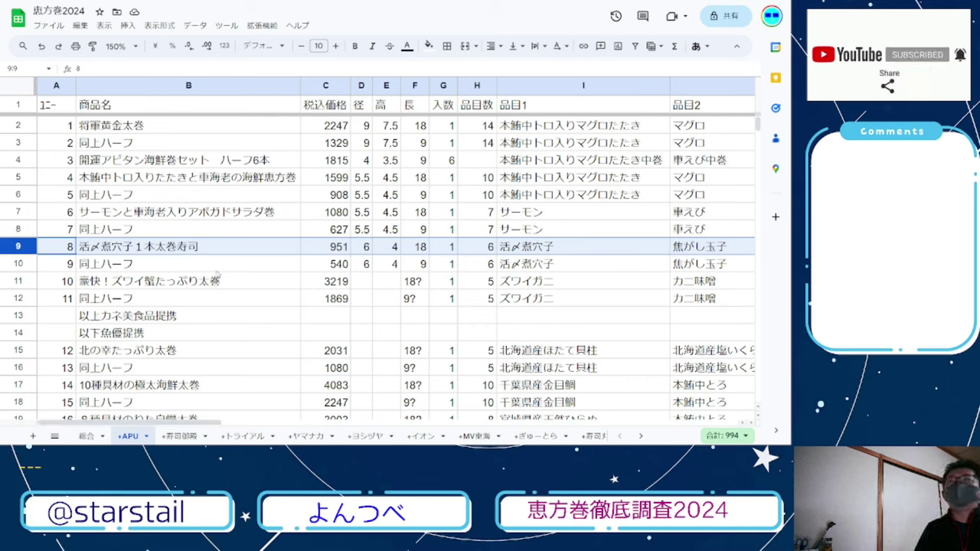
pyautogui.click(213, 265)
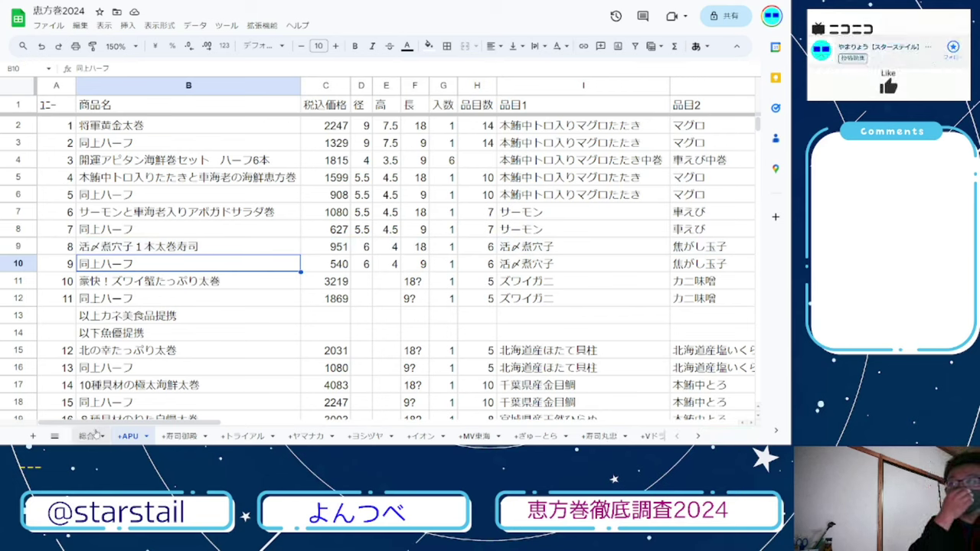
# - Check ユニー's 最低価格 and 寿司御殿's 最高価格 in the 総合 sheet
pyautogui.click(89, 435)
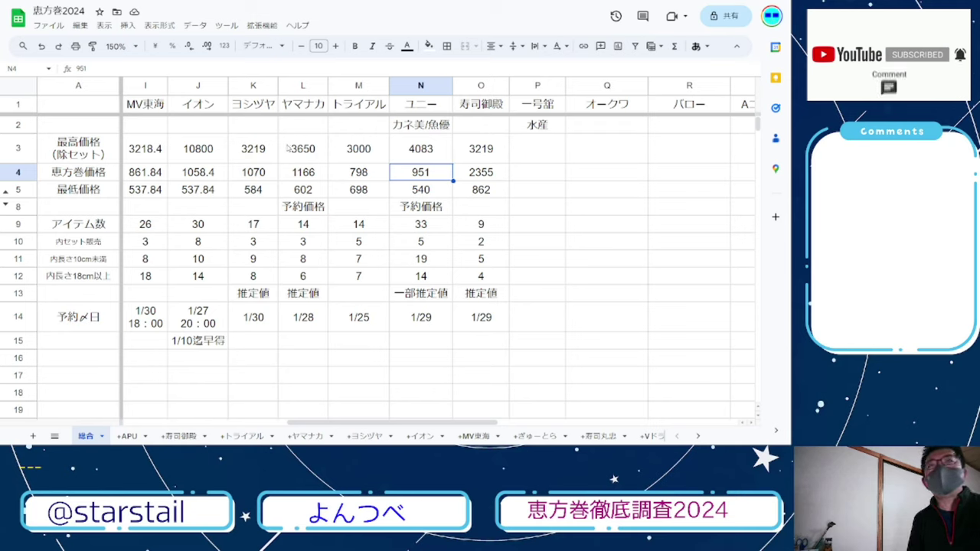
pyautogui.click(408, 190)
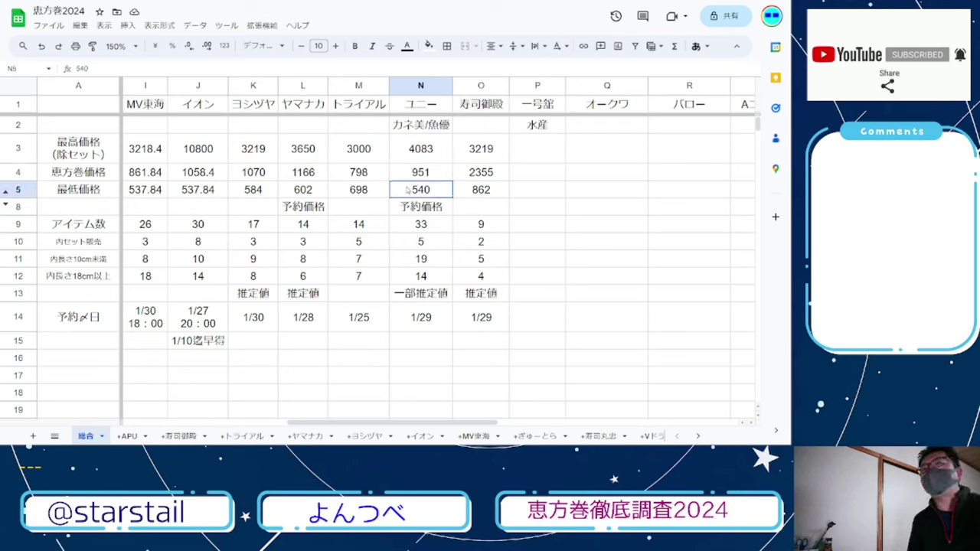
pyautogui.click(497, 150)
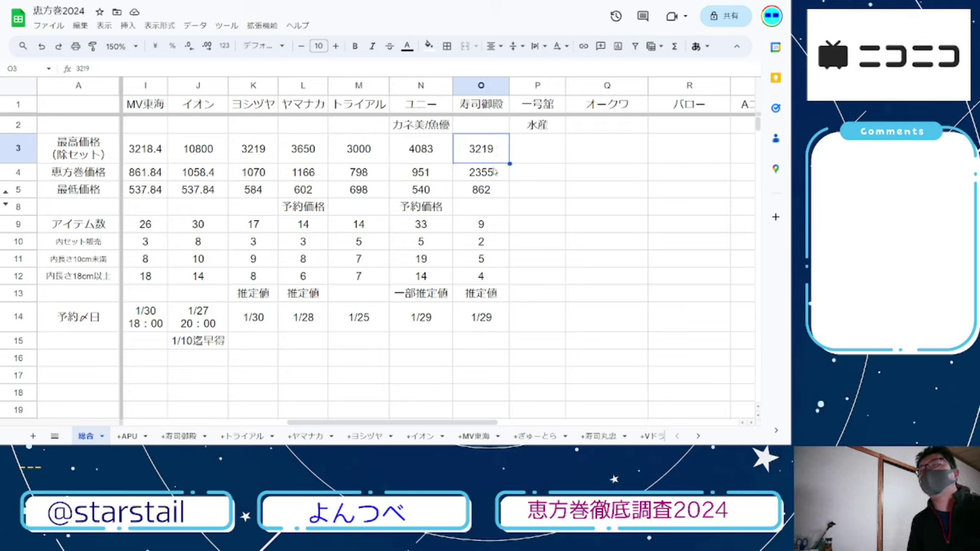
# - Highlight the 海鮮御殿巻 row in the +寿司御殿 sheet, then check 寿司御殿's 恵方巻価格 in 総合
pyautogui.click(181, 437)
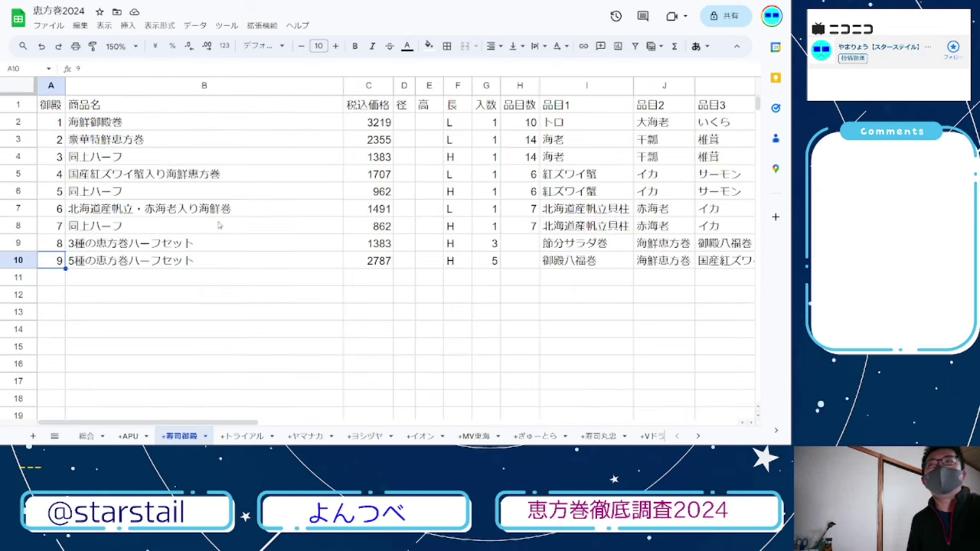
pyautogui.click(19, 121)
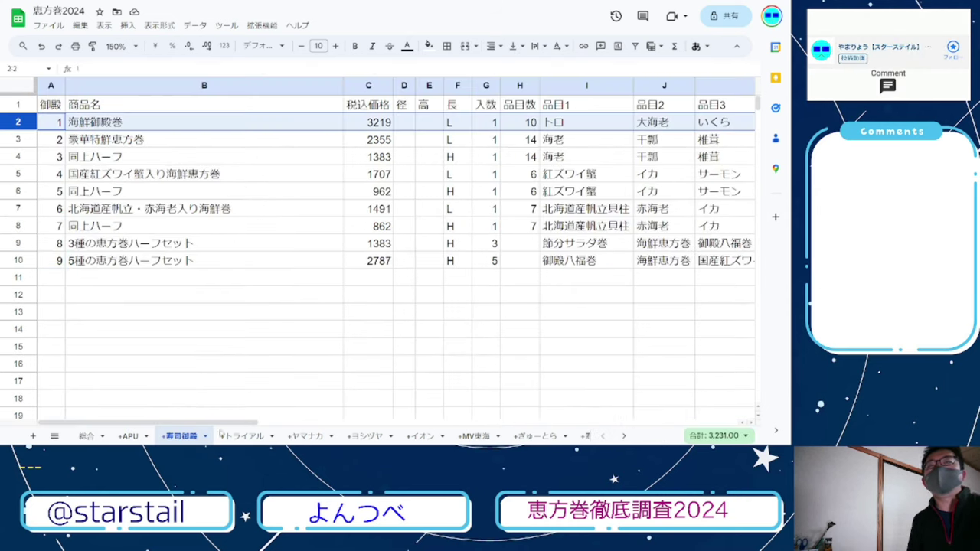
pyautogui.click(89, 436)
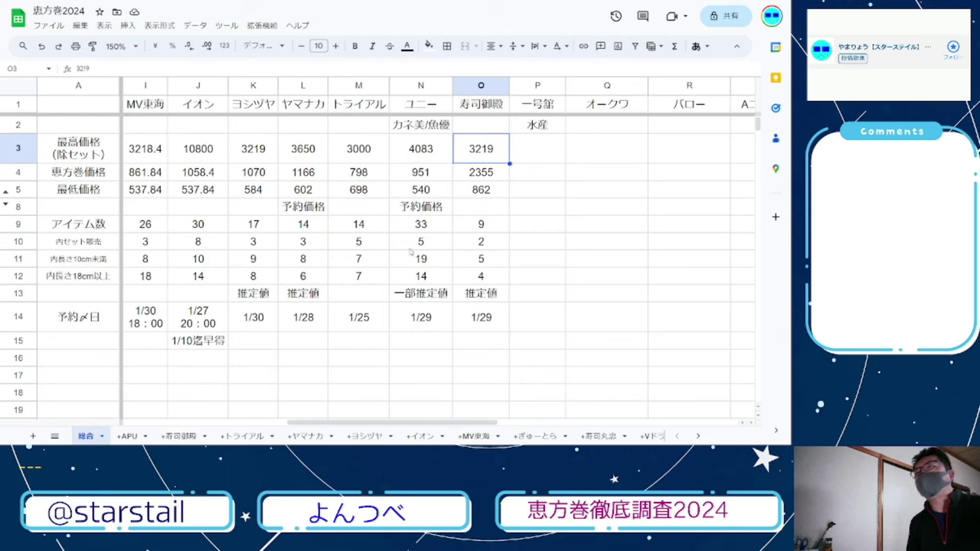
pyautogui.click(480, 172)
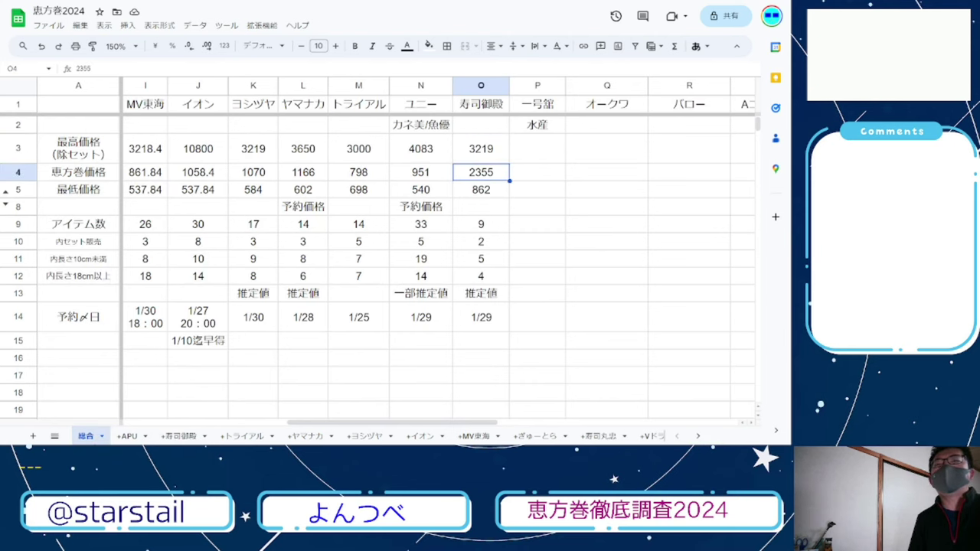
# - Highlight the 豪華特鮮恵方巻 row in the +寿司御殿 sheet and review its ingredients through 品目14, returning to the first columns
pyautogui.click(172, 430)
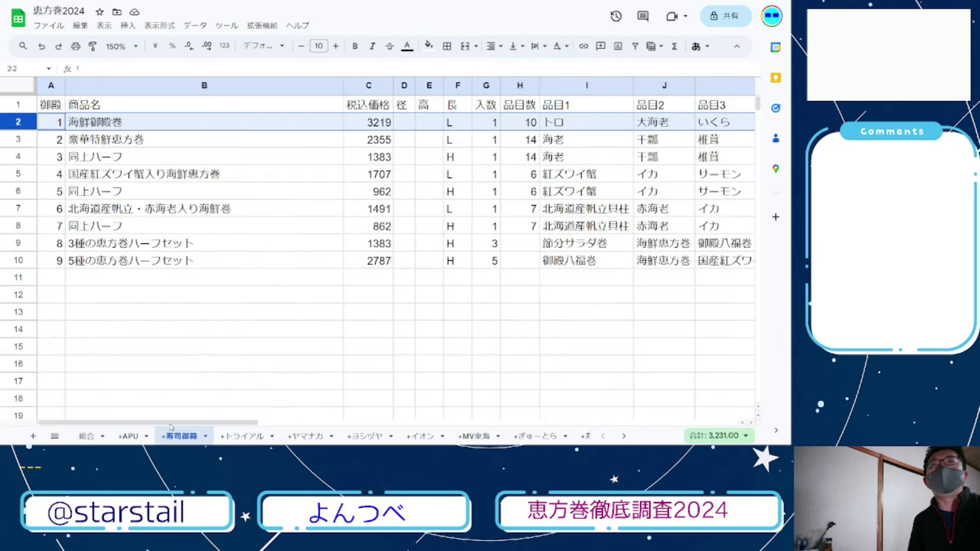
pyautogui.click(18, 140)
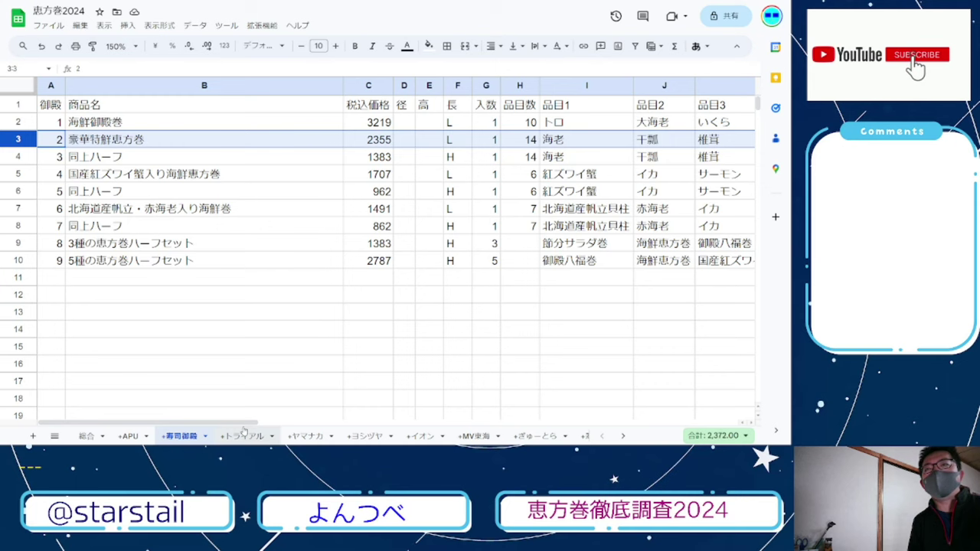
pyautogui.moveTo(245, 421); pyautogui.dragTo(542, 395)
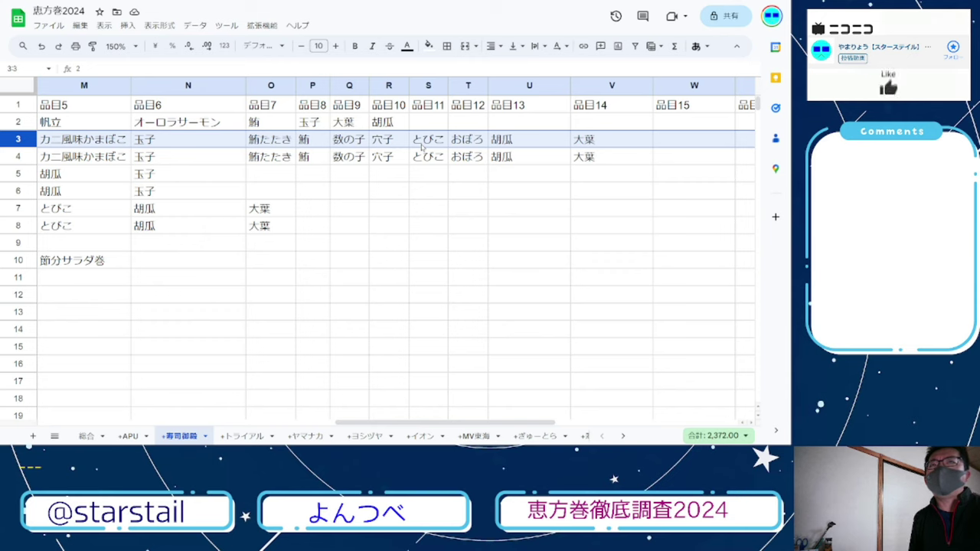
pyautogui.moveTo(387, 422); pyautogui.dragTo(8, 403)
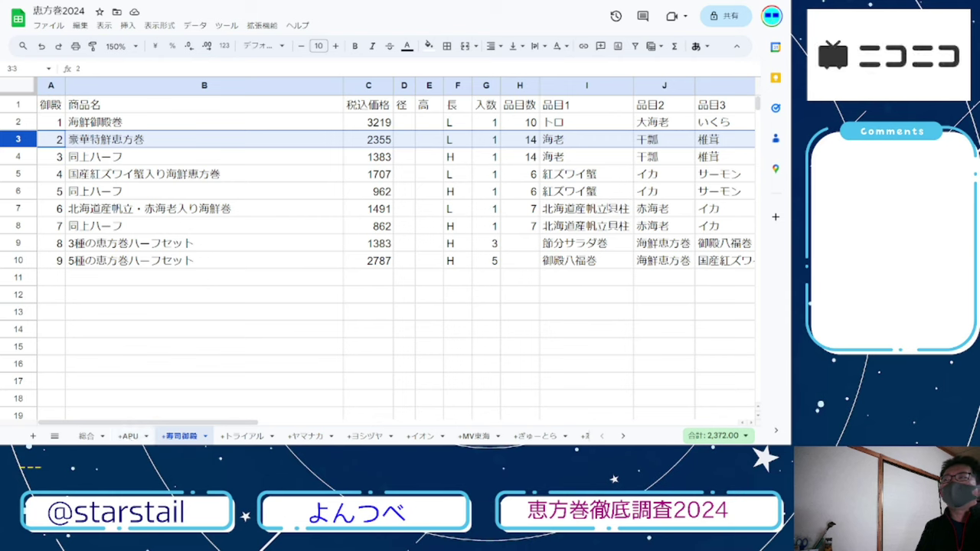
# - Select 御殿八福巻 in 品目1 of the 5種の恵方巻ハーフセット row, then return to the 総合 sheet
pyautogui.click(596, 261)
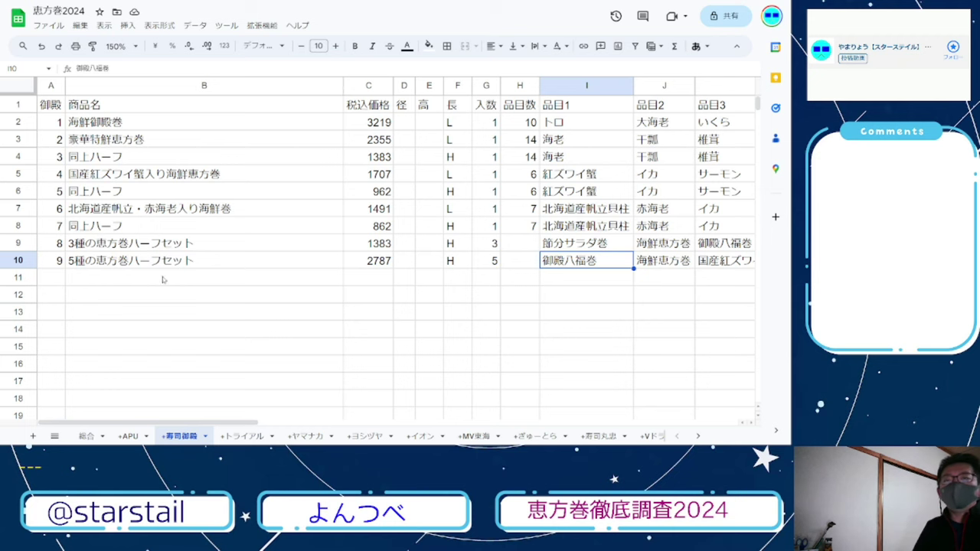
pyautogui.click(86, 436)
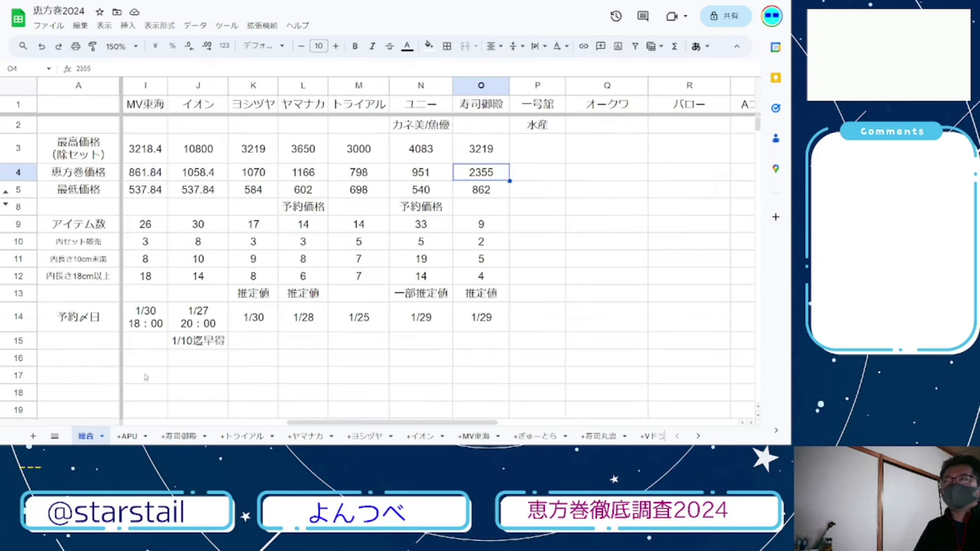
# - Move the 寿司御殿 column in the 総合 sheet to between カネスエ and ぎゅーとら
pyautogui.click(492, 194)
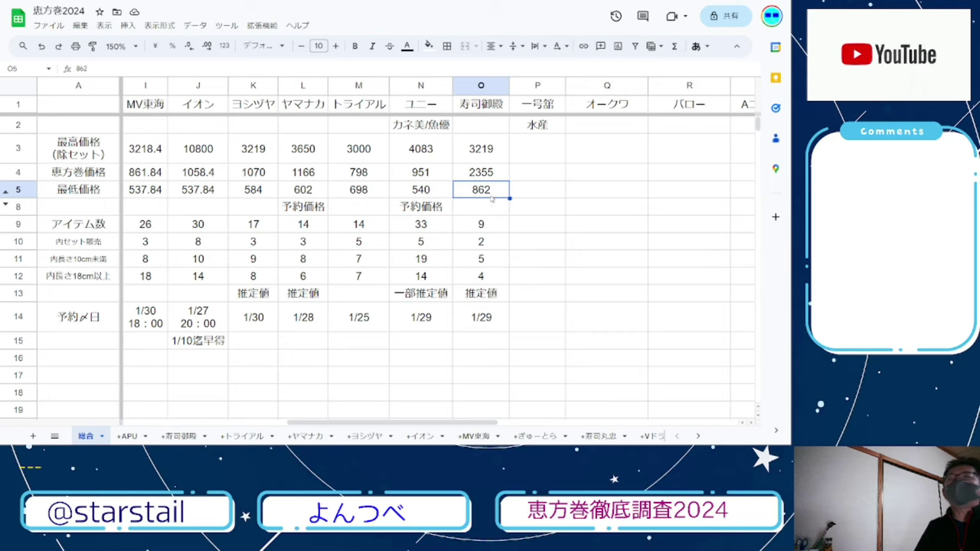
pyautogui.click(426, 89)
pyautogui.click(481, 87)
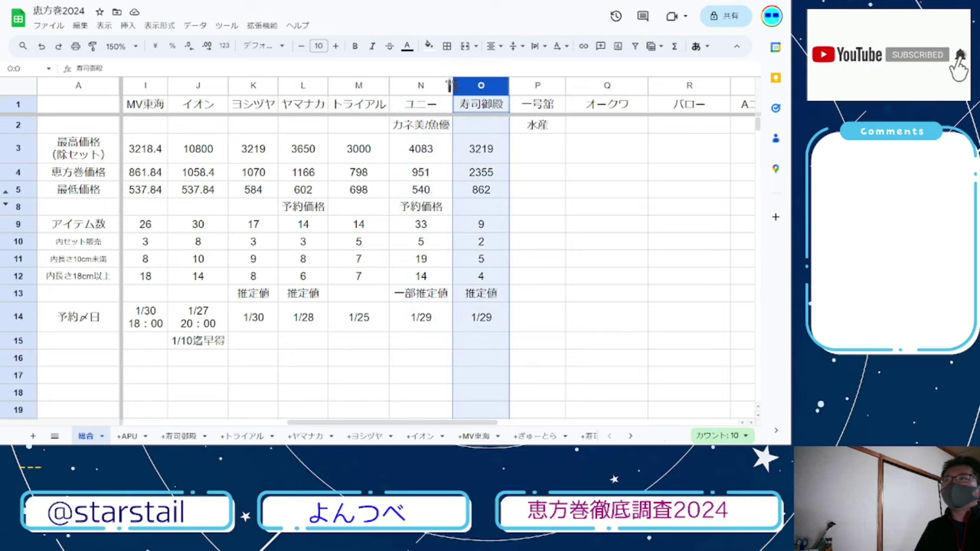
pyautogui.click(429, 85)
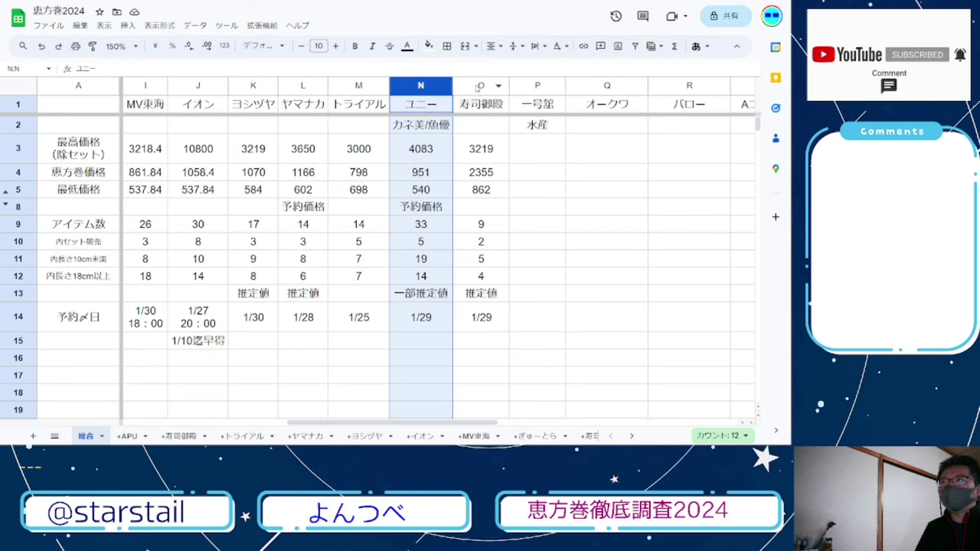
pyautogui.click(481, 86)
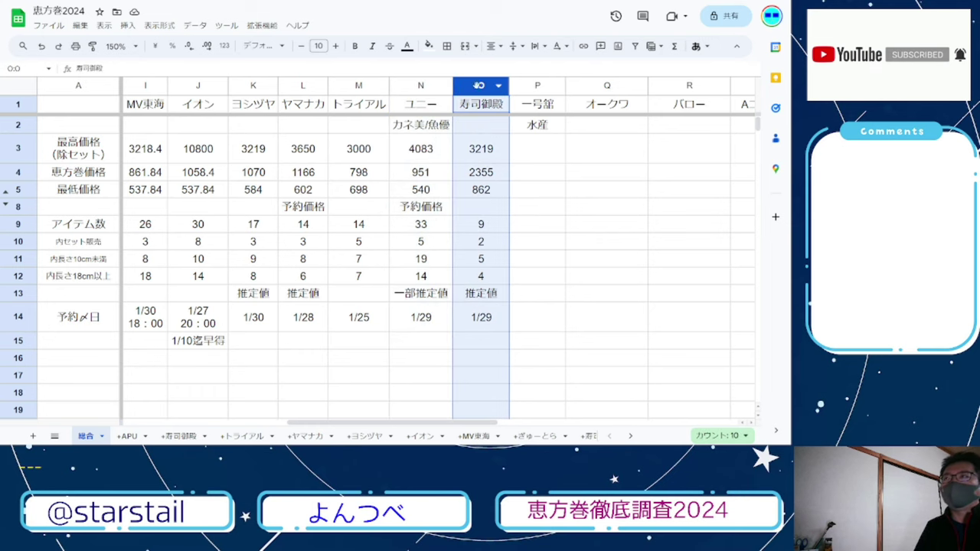
pyautogui.moveTo(479, 86); pyautogui.dragTo(568, 76)
# - Check 寿司御殿's 最高価格, 恵方巻価格 and 最低価格, comparing its 最低価格 with カネスエ's
pyautogui.click(577, 153)
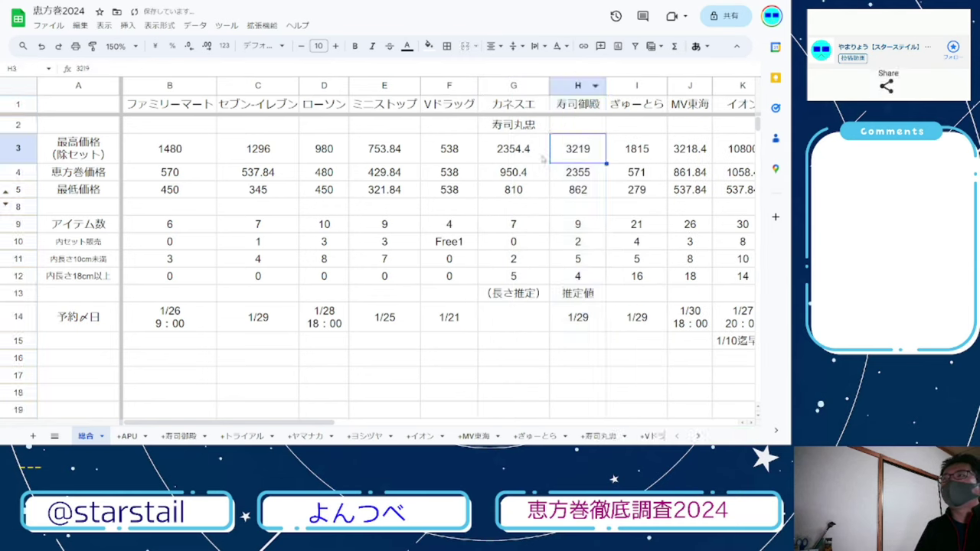
pyautogui.press('Left')
pyautogui.click(586, 161)
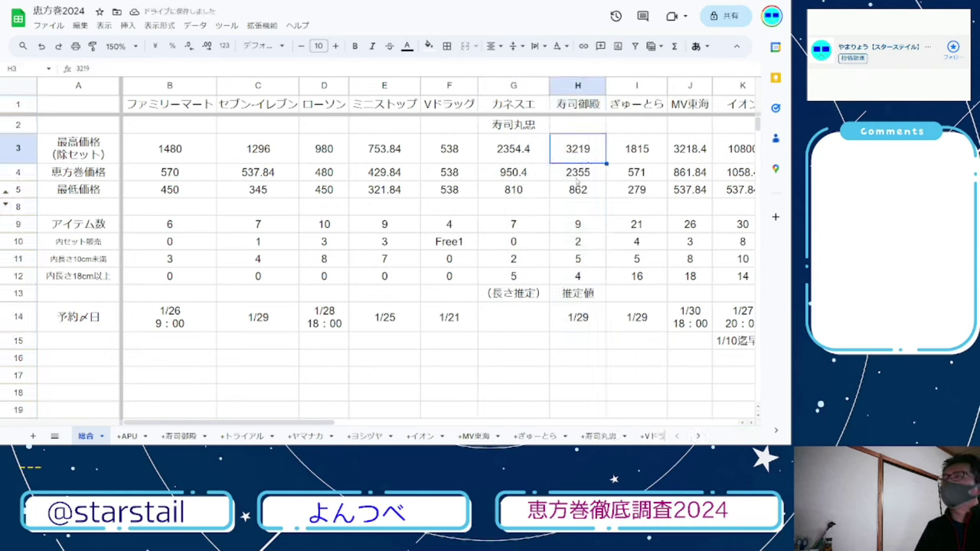
pyautogui.click(576, 176)
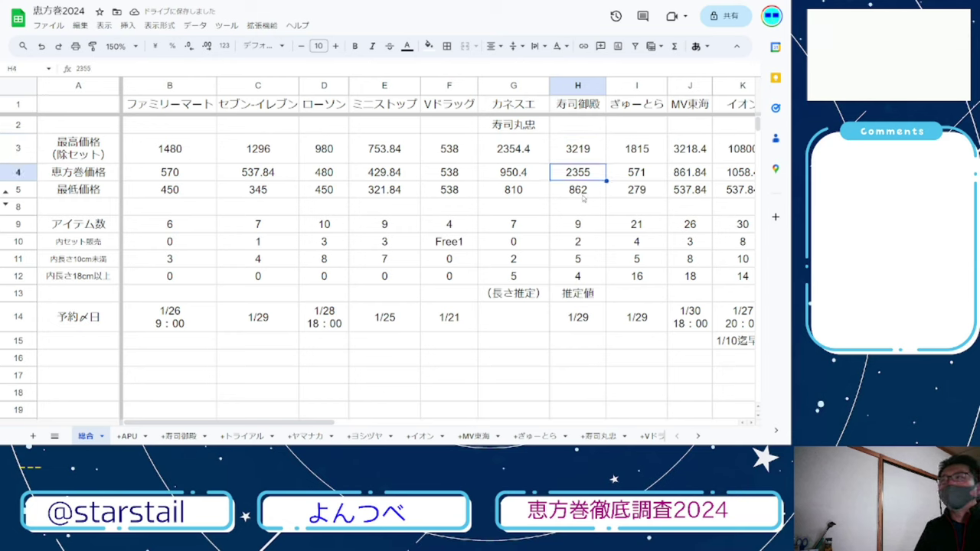
pyautogui.click(581, 192)
pyautogui.moveTo(515, 192); pyautogui.dragTo(575, 193)
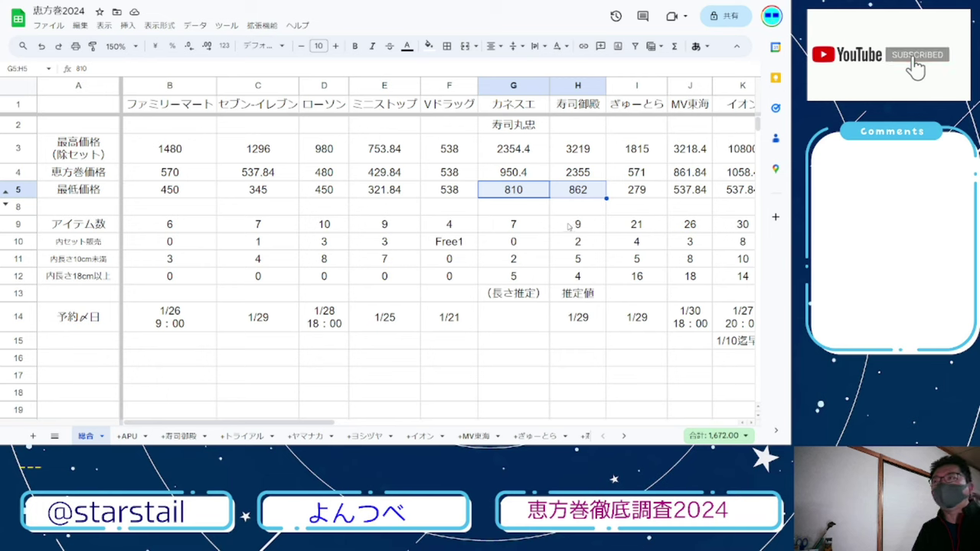
# - Highlight the ユニー column, then trace the 最高価格 row from ユニー back to カネスエ
pyautogui.moveTo(333, 422); pyautogui.dragTo(533, 421)
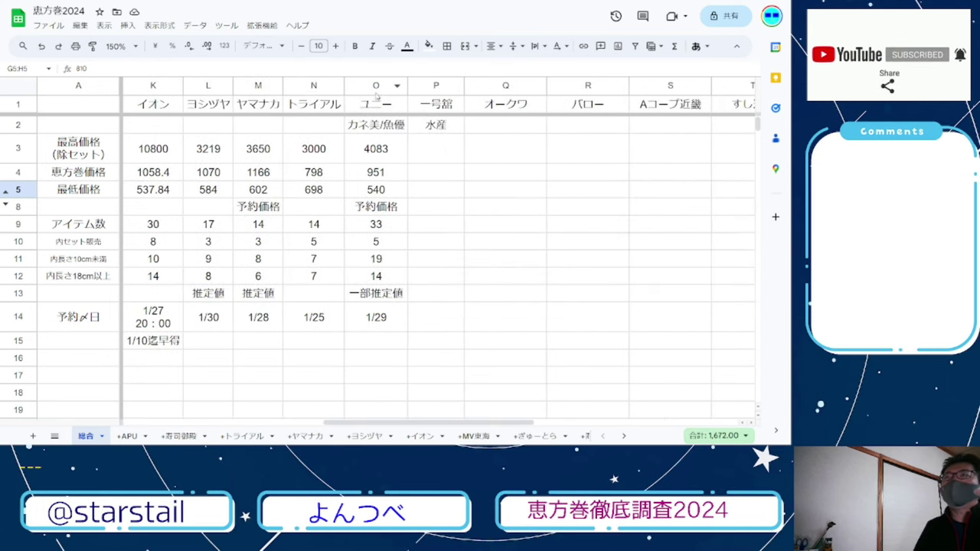
pyautogui.click(373, 85)
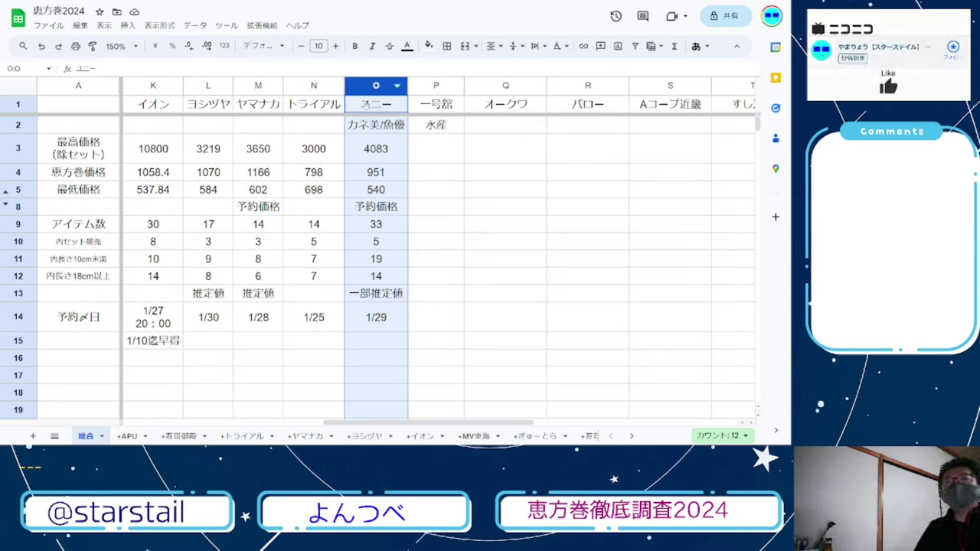
pyautogui.click(366, 148)
pyautogui.press('Left')
pyautogui.press('Left')
pyautogui.press('Left')
pyautogui.press('Left')
pyautogui.press('Left')
pyautogui.press('Left')
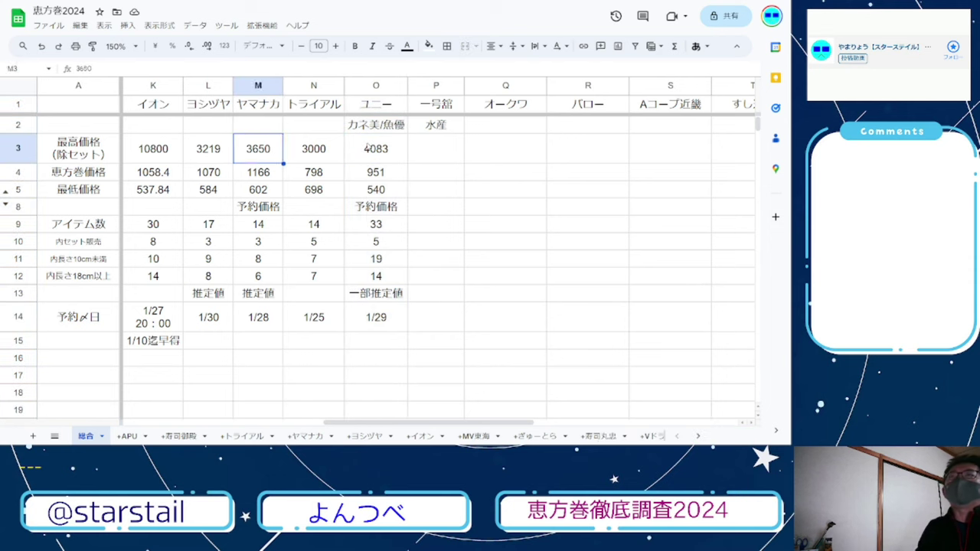
pyautogui.press('Left')
pyautogui.press('Left')
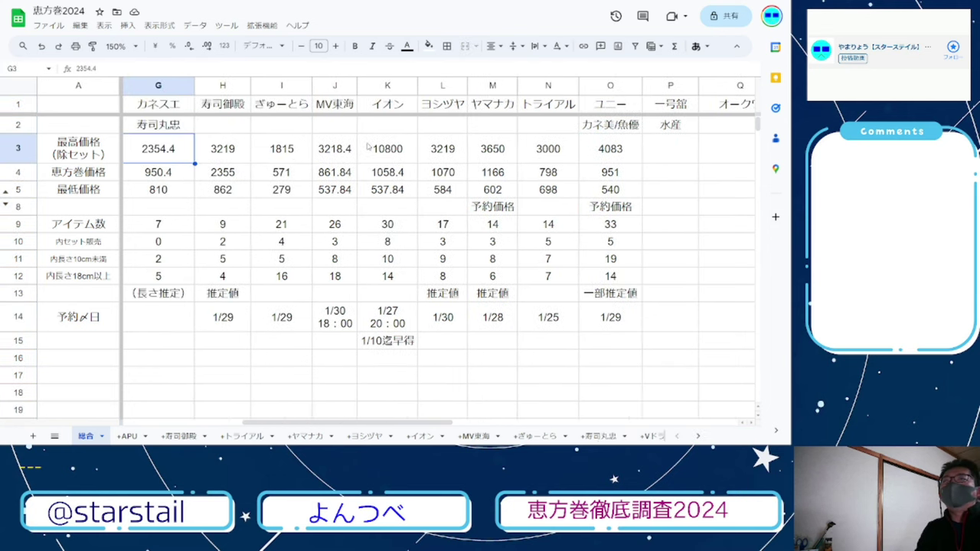
# - Go through the 最高価格 row store by store from カネスエ to ユニー
pyautogui.press('Right')
pyautogui.press('Right')
pyautogui.press('Right')
pyautogui.press('Right')
pyautogui.press('Right')
pyautogui.press('Right')
pyautogui.press('Right')
pyautogui.press('Right')
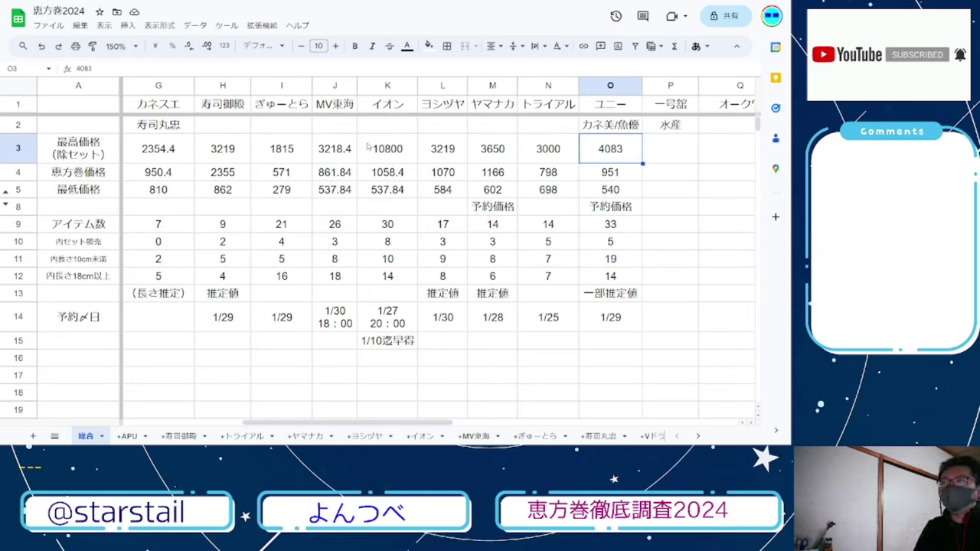
# - Compare ユニー's 恵方巻価格 with the other stores across the row, then check its 最低価格
pyautogui.click(21, 173)
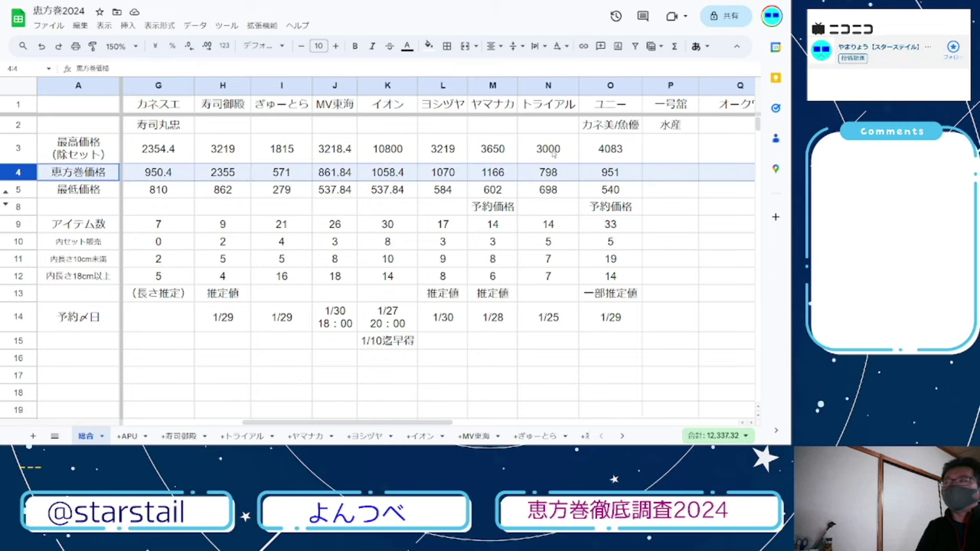
pyautogui.click(612, 176)
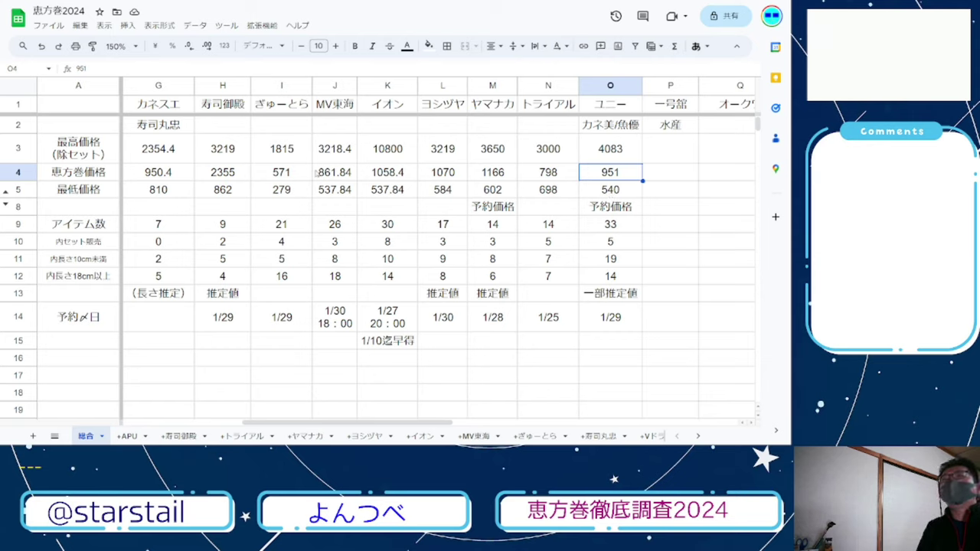
pyautogui.click(20, 173)
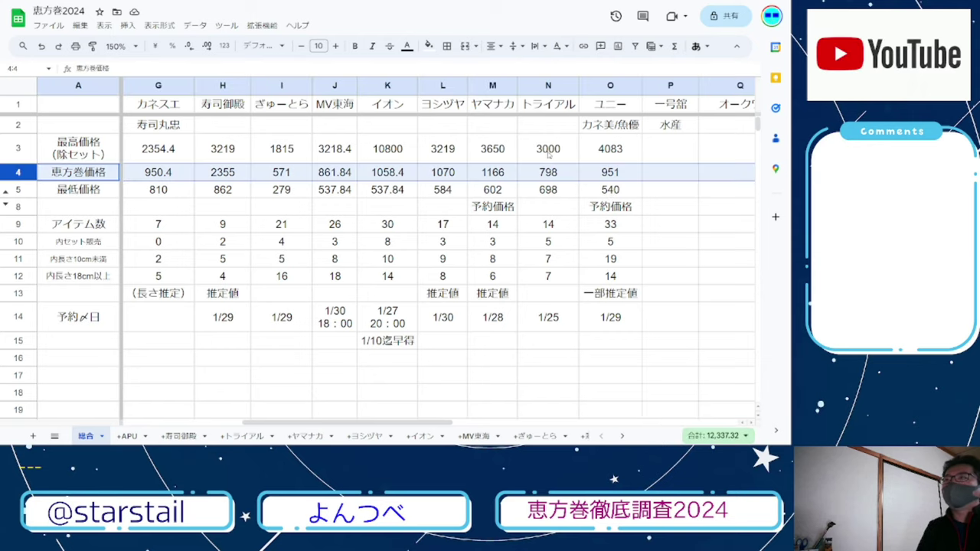
pyautogui.click(630, 191)
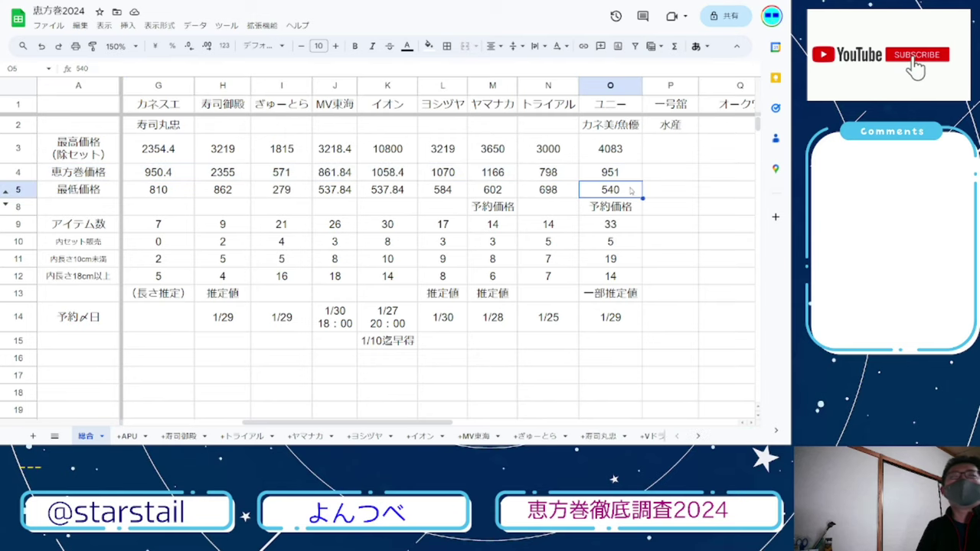